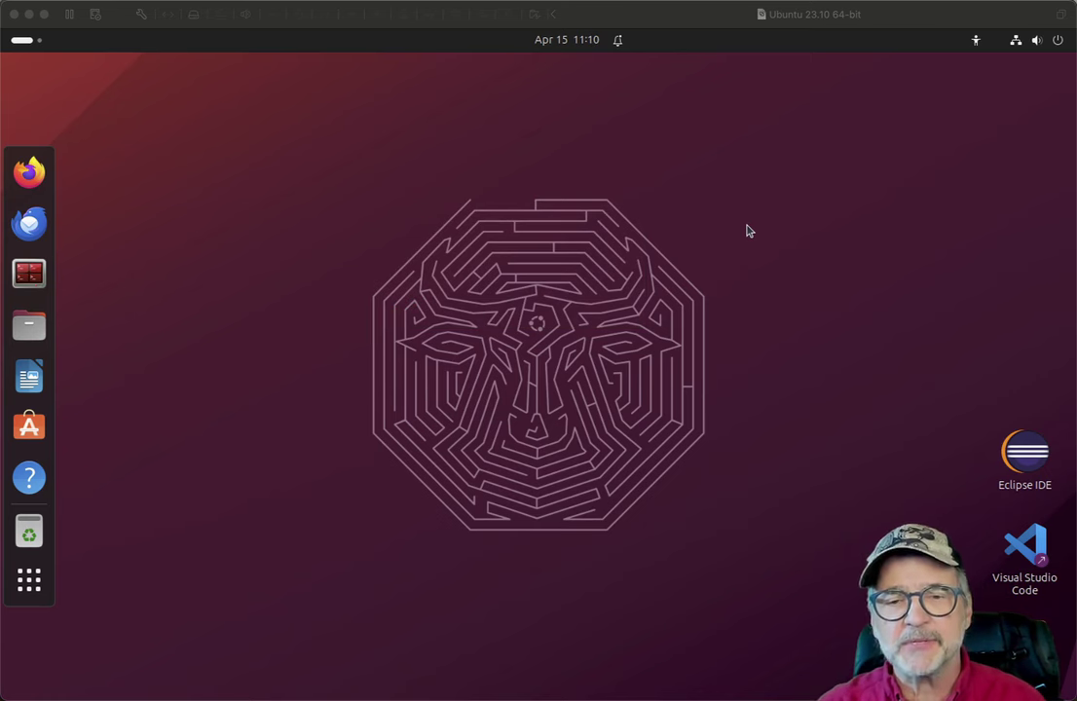
- Search the installed applications for "softwa" and open App Center
{"action": "left_click", "coordinate": [748, 229]}
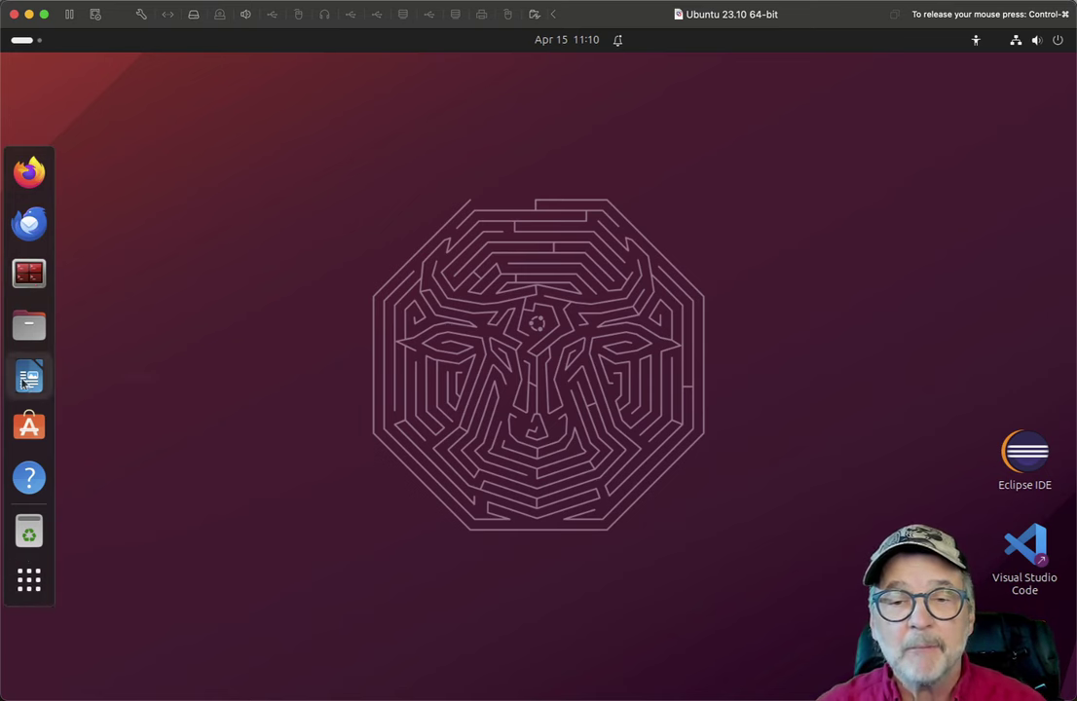
{"action": "left_click", "coordinate": [28, 580]}
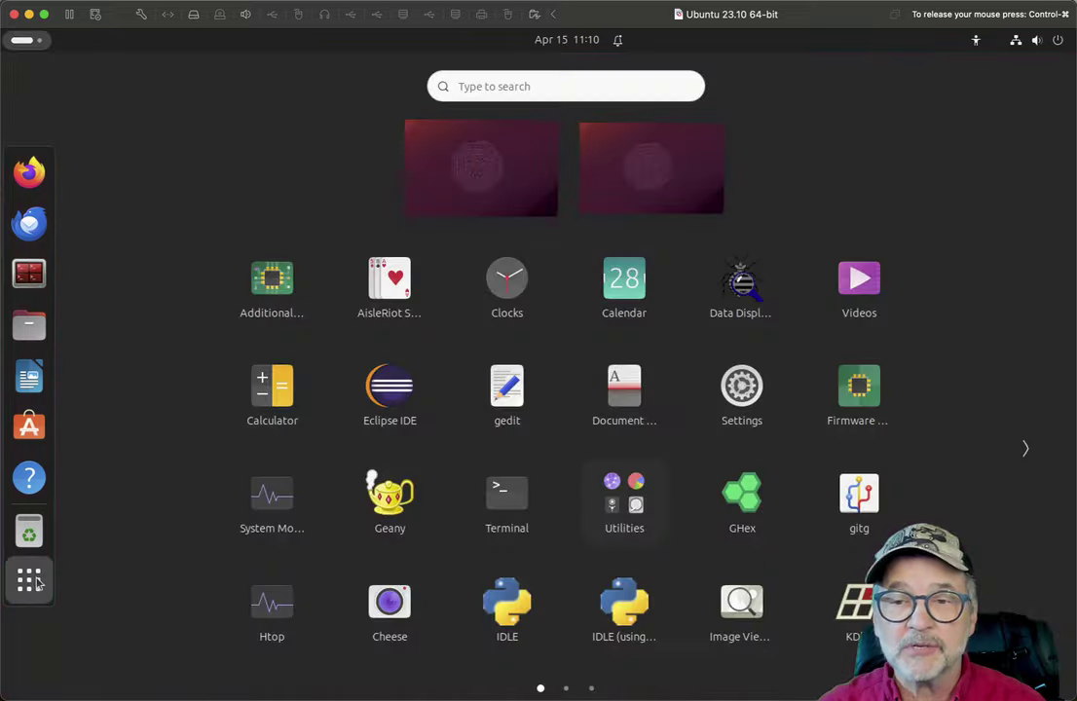
{"action": "left_click", "coordinate": [517, 87]}
{"action": "type", "text": "softwa"}
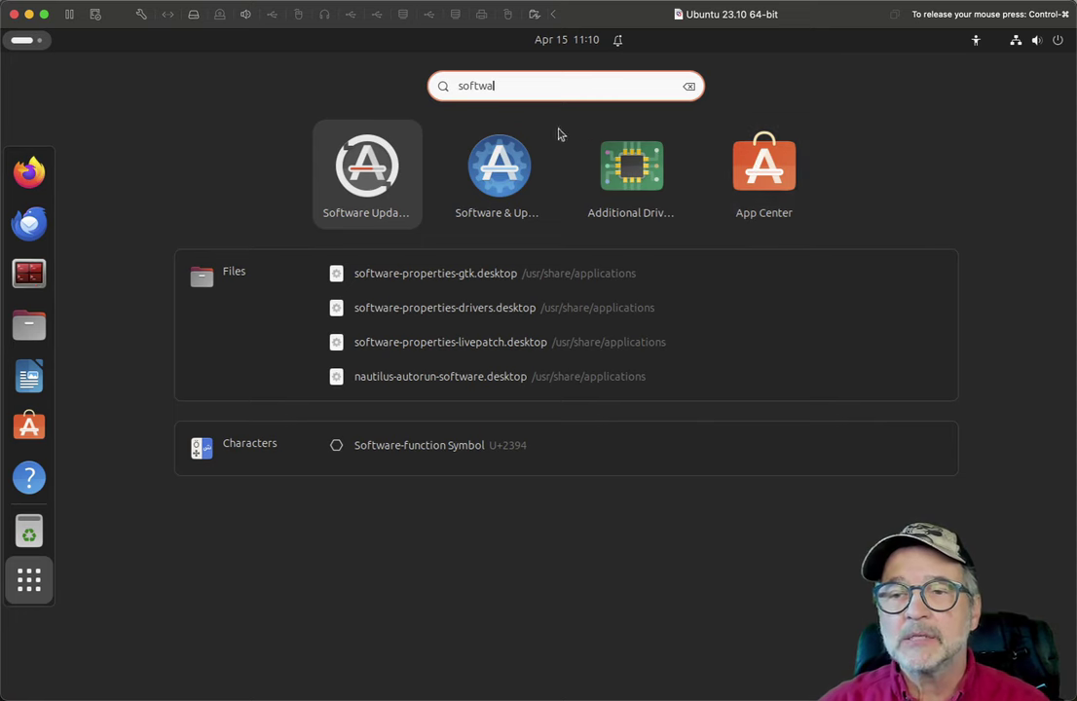
{"action": "left_click", "coordinate": [761, 185]}
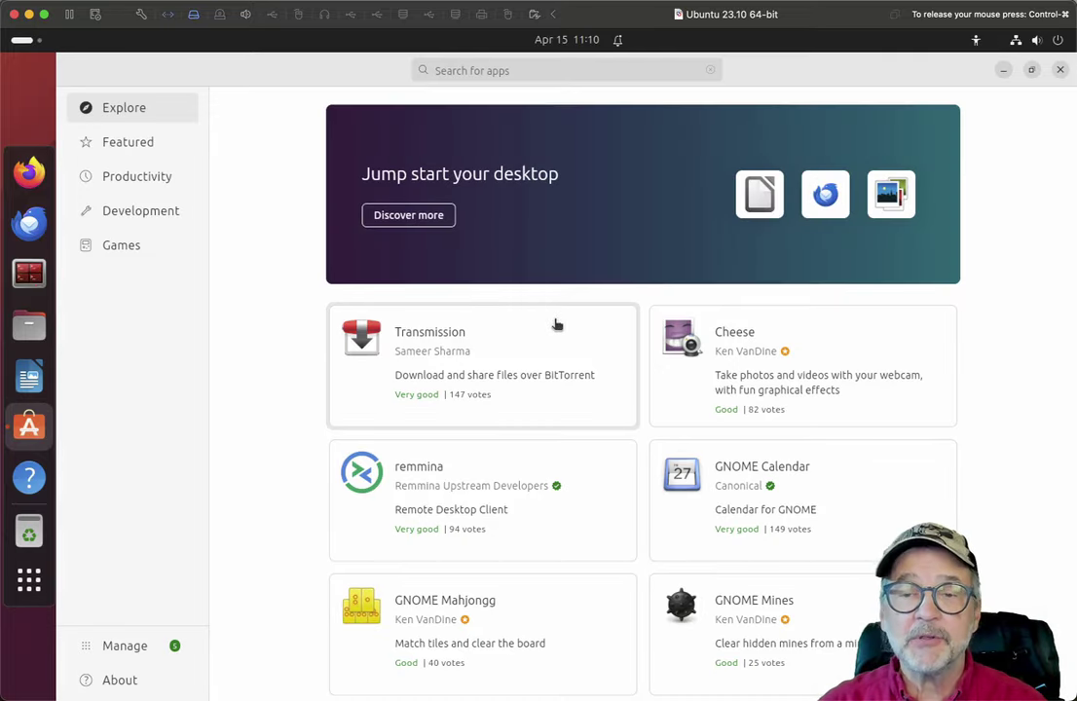
- Search the App Center catalogue for "ssh"
{"action": "left_click", "coordinate": [515, 66]}
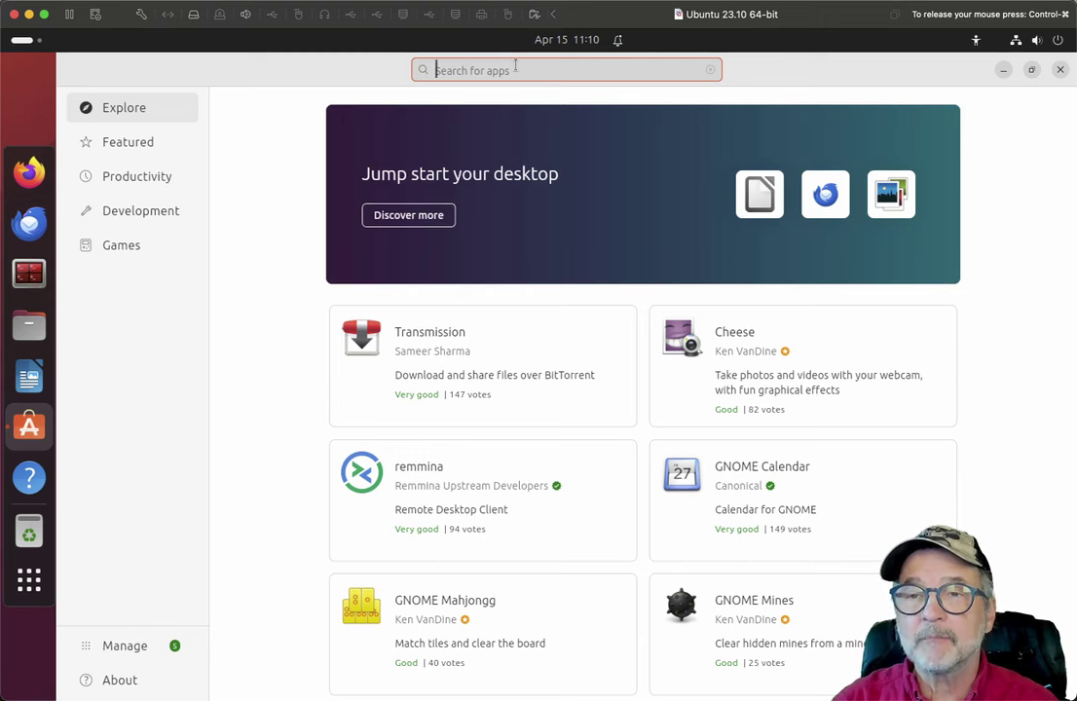
{"action": "type", "text": "ssh"}
{"action": "key", "text": "Return"}
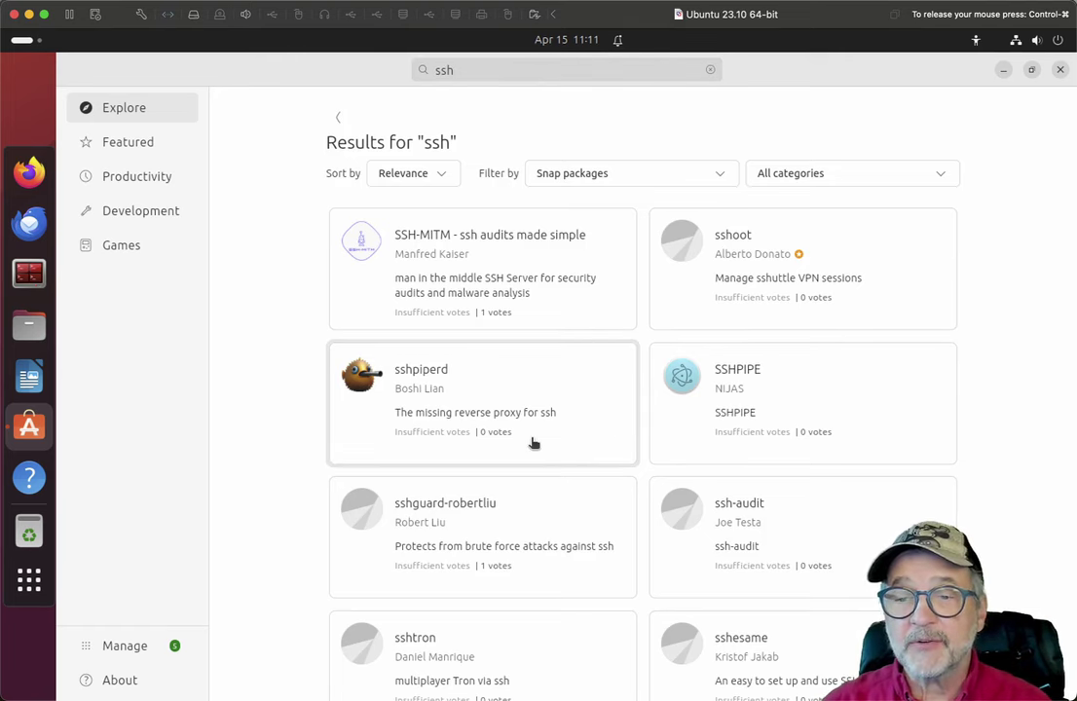
- Look through the snap packages listed for ssh and close App Center
{"action": "scroll", "coordinate": [533, 443], "scroll_direction": "down", "scroll_amount": 10}
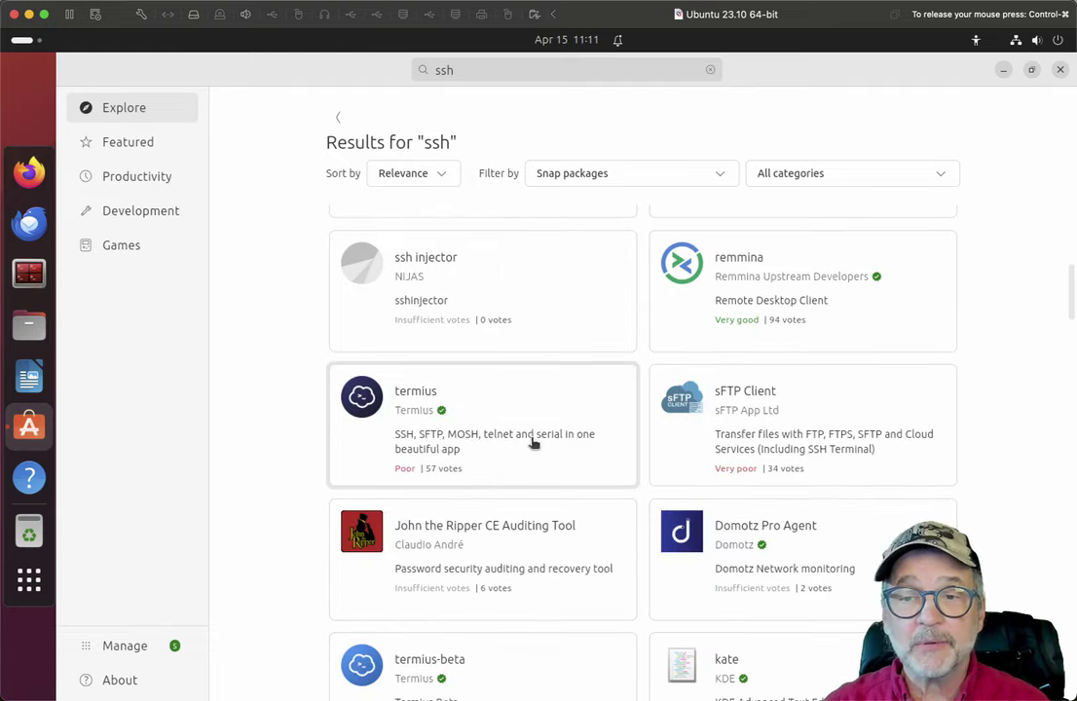
{"action": "scroll", "coordinate": [534, 443], "scroll_direction": "down", "scroll_amount": 5}
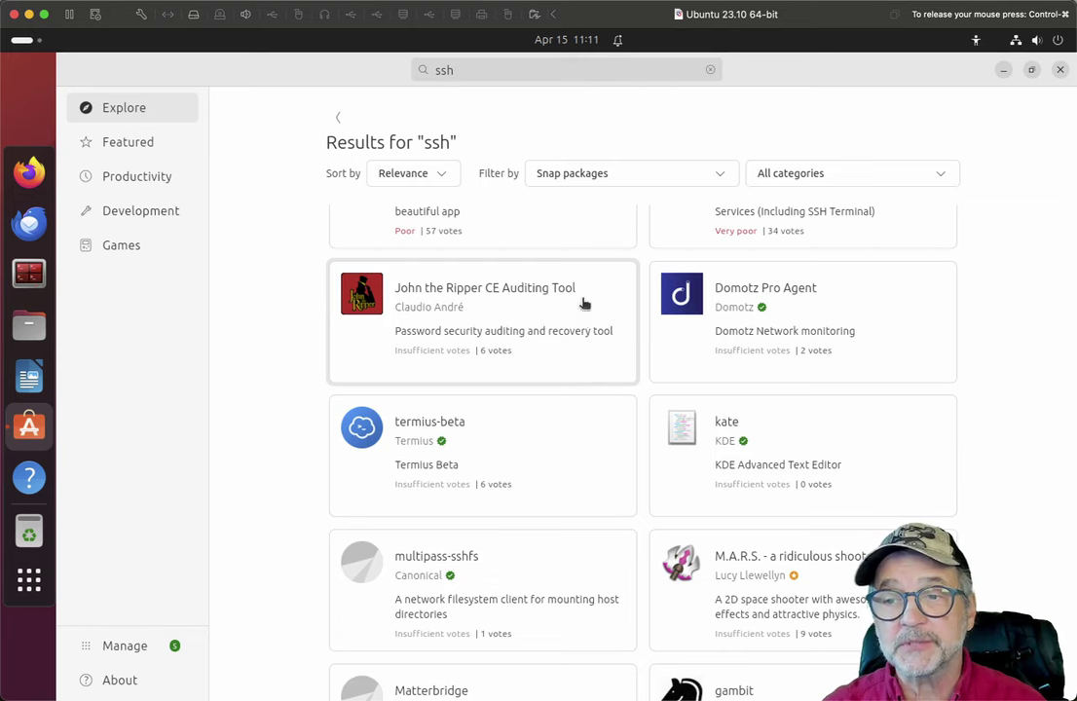
{"action": "scroll", "coordinate": [518, 392], "scroll_direction": "down", "scroll_amount": 5}
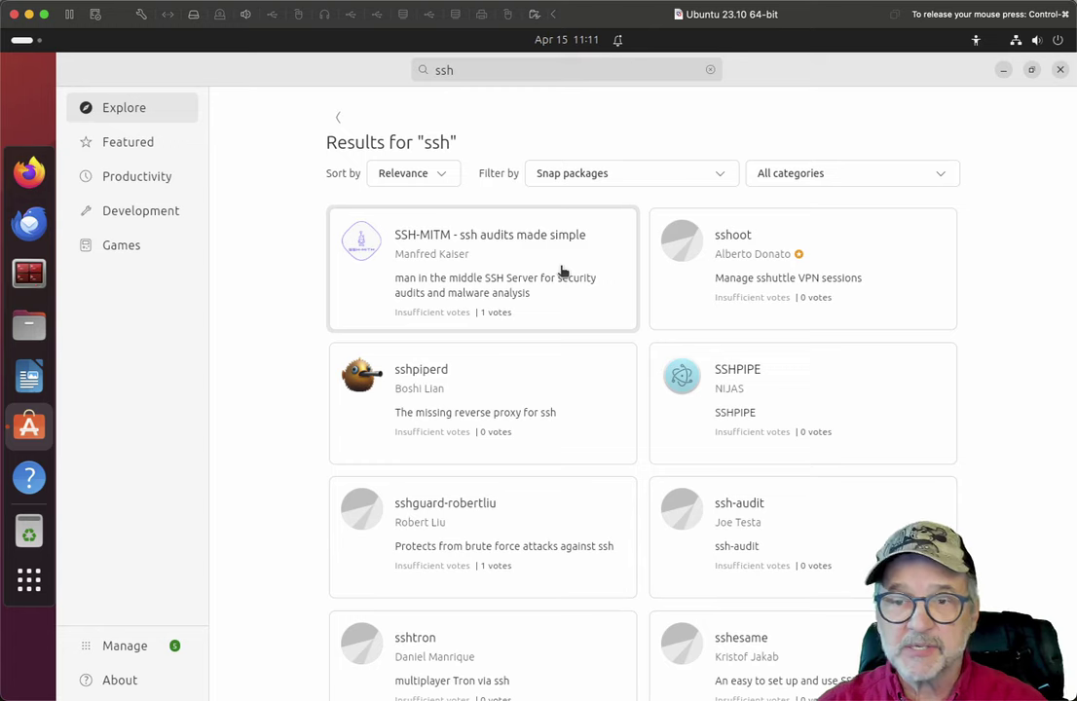
{"action": "scroll", "coordinate": [563, 272], "scroll_direction": "down", "scroll_amount": 10}
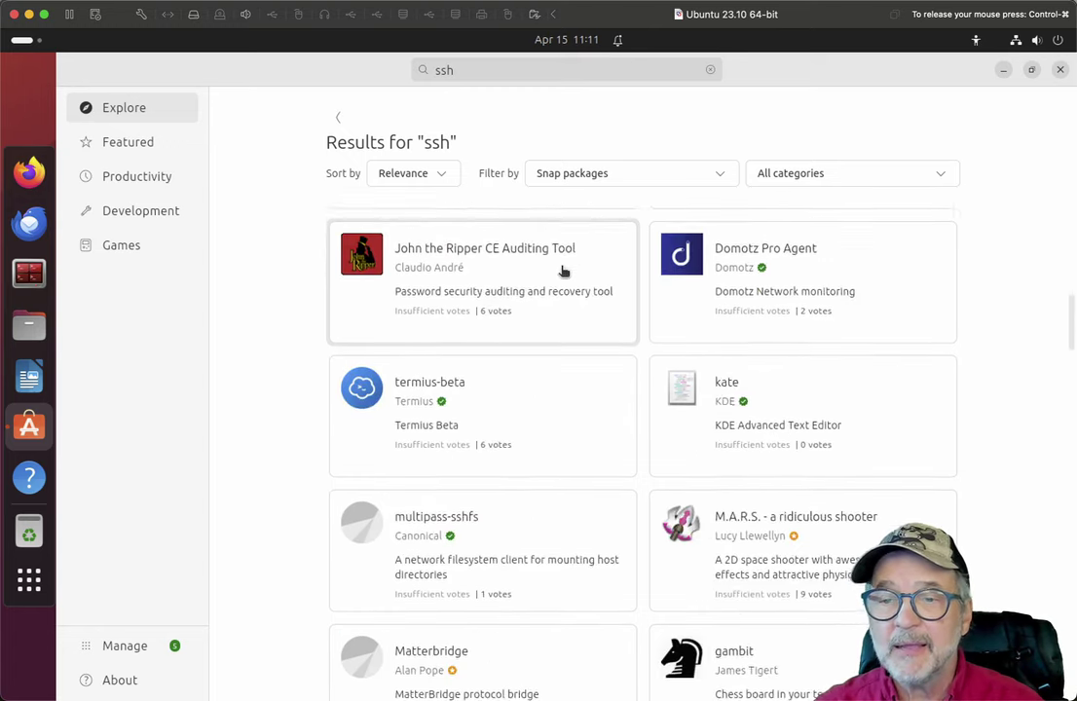
{"action": "scroll", "coordinate": [563, 272], "scroll_direction": "down", "scroll_amount": 3}
{"action": "scroll", "coordinate": [563, 271], "scroll_direction": "down", "scroll_amount": 5}
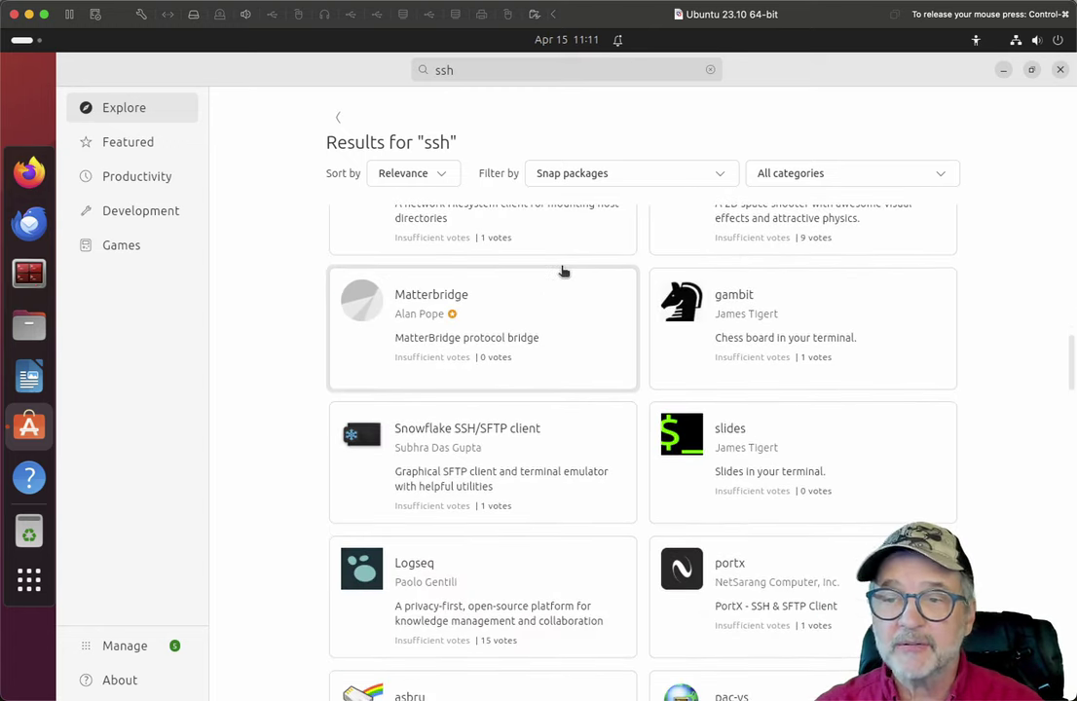
{"action": "left_click", "coordinate": [1060, 71]}
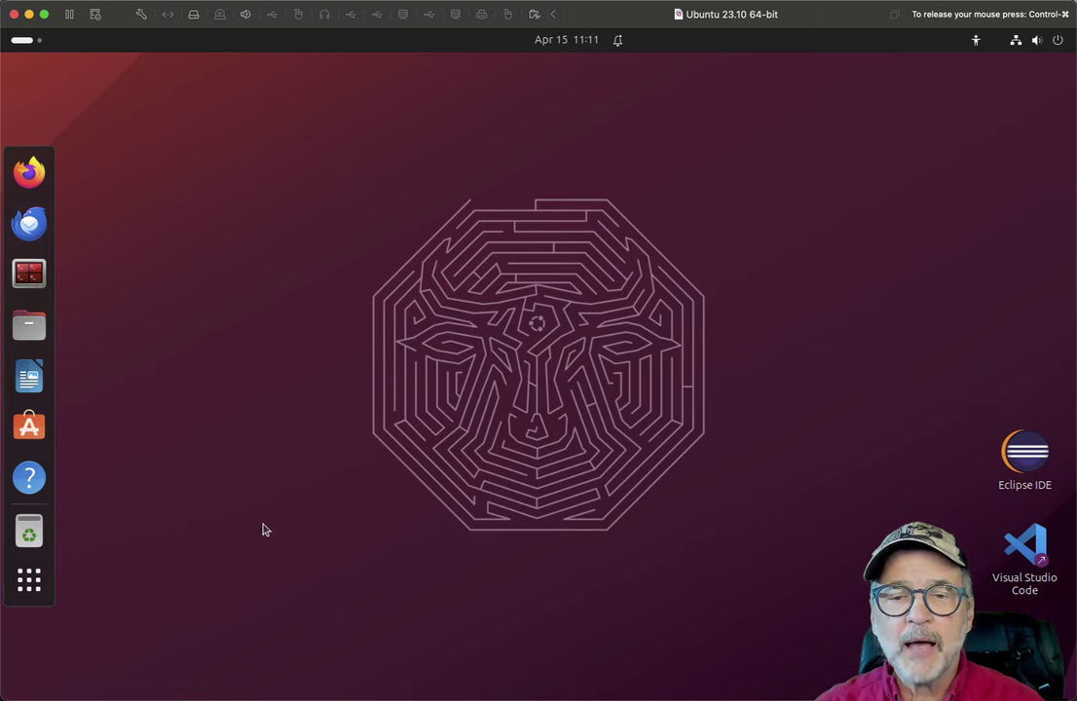
- Search the installed applications for "update", launch Software Updater and move its window away from the desktop's corner
{"action": "left_click", "coordinate": [25, 590]}
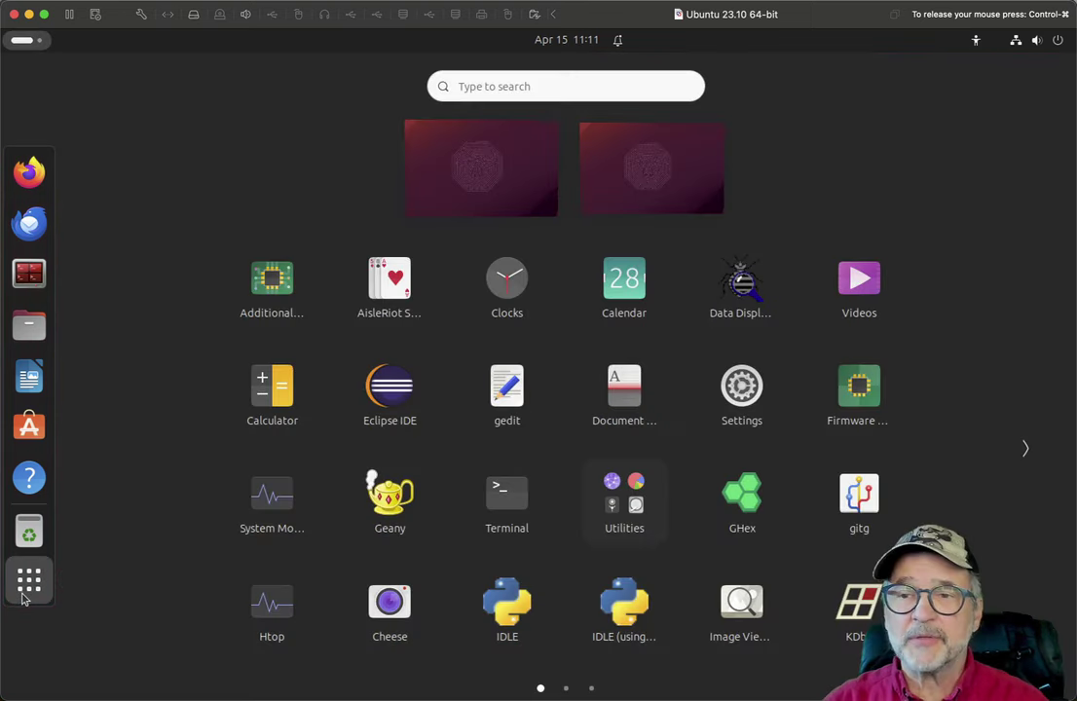
{"action": "type", "text": "update"}
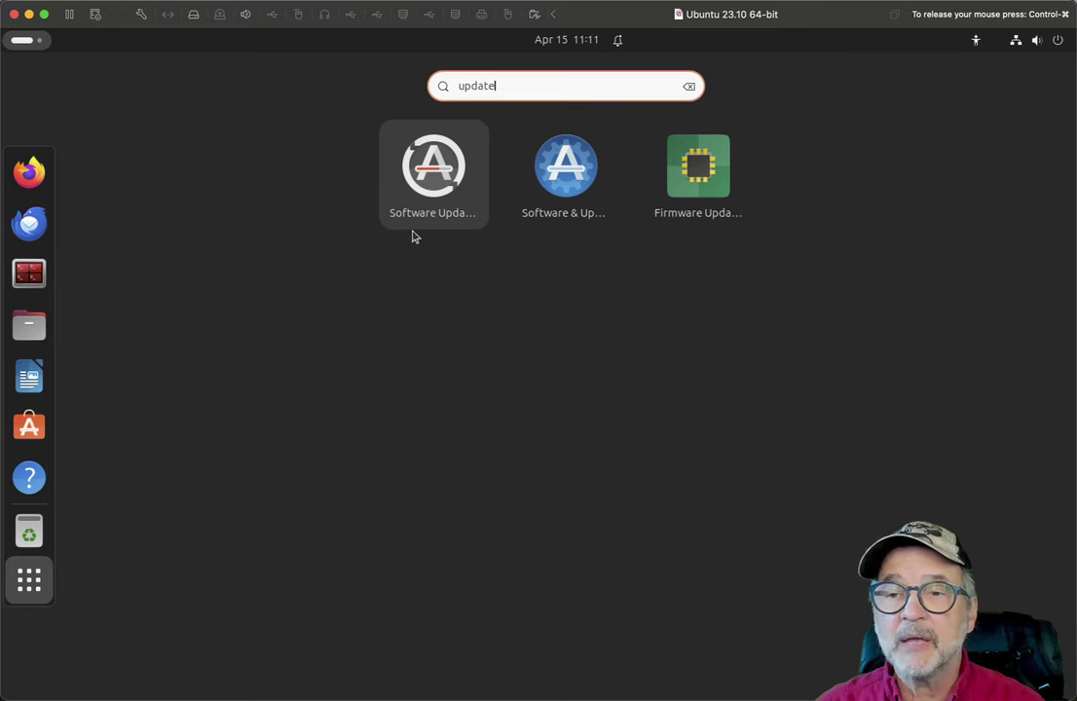
{"action": "left_click", "coordinate": [438, 173]}
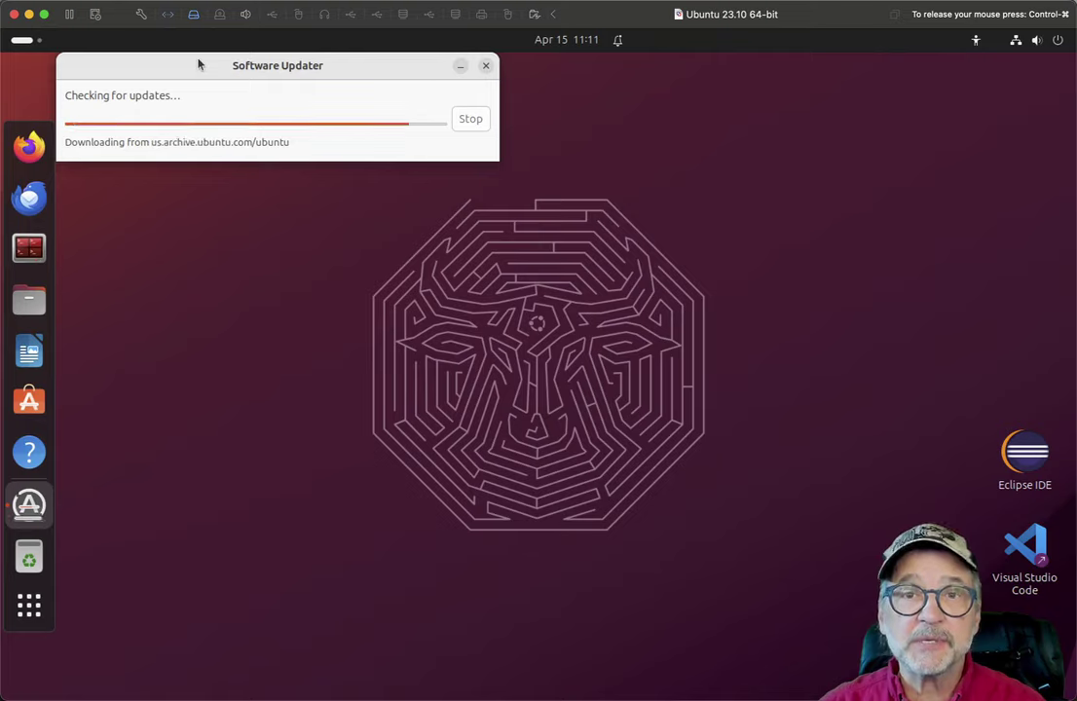
{"action": "left_click_drag", "start_coordinate": [200, 64], "coordinate": [285, 130]}
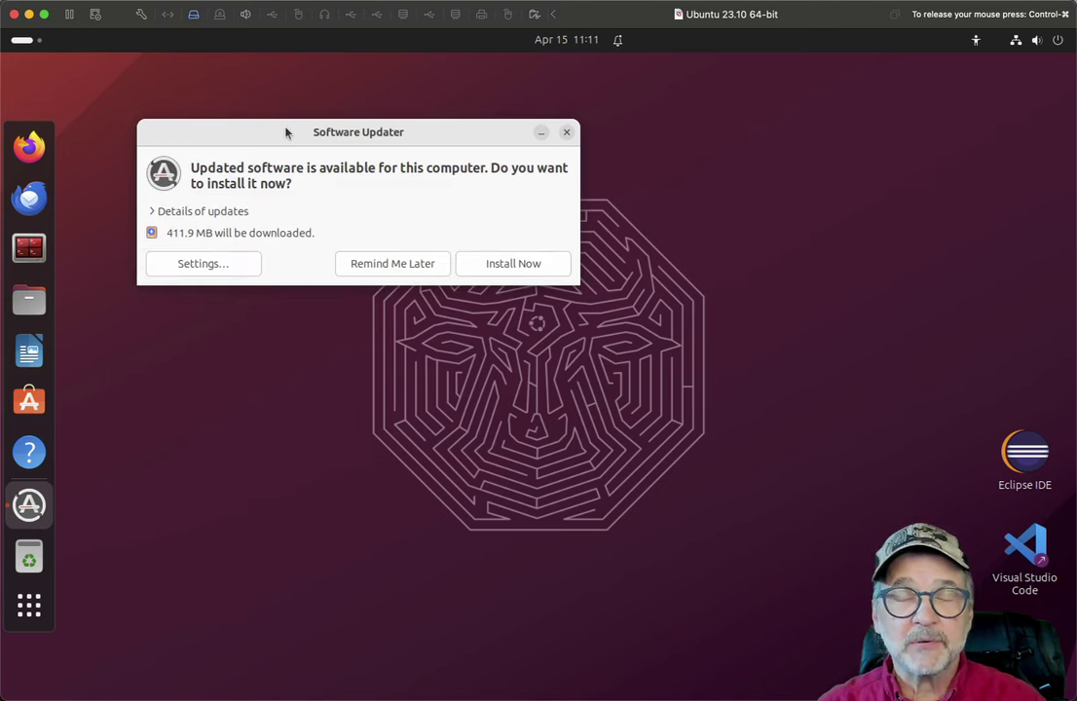
- Expand the details of the available updates and review the security and other updates
{"action": "left_click", "coordinate": [152, 216]}
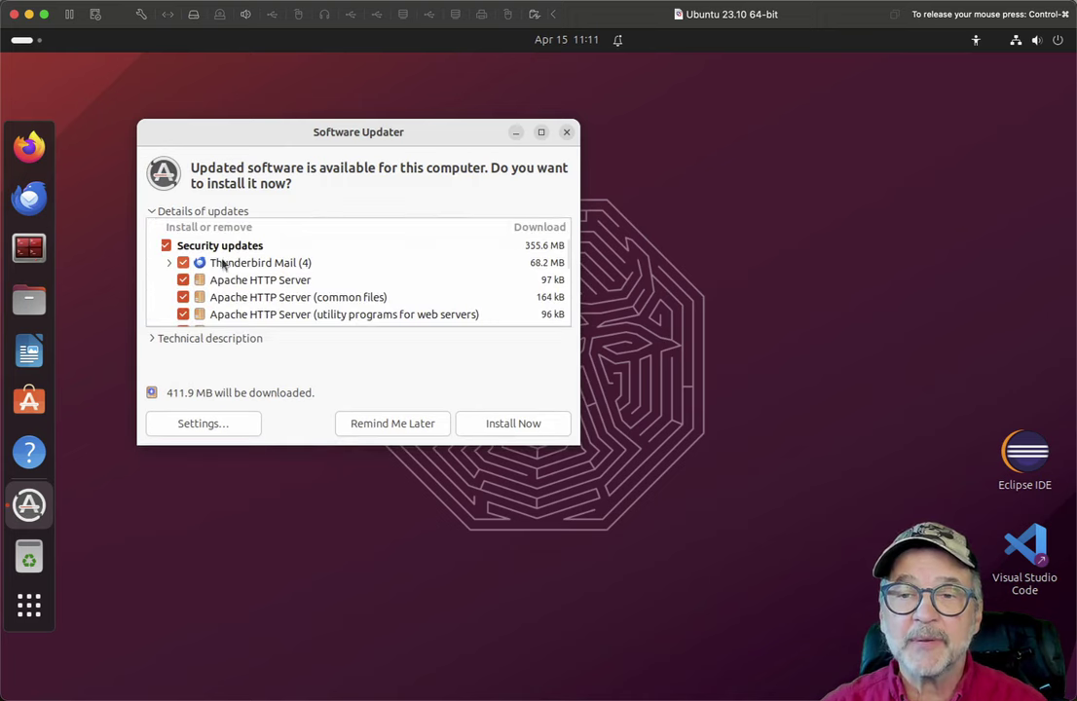
{"action": "scroll", "coordinate": [252, 276], "scroll_direction": "down", "scroll_amount": 5}
{"action": "scroll", "coordinate": [253, 277], "scroll_direction": "down", "scroll_amount": 3}
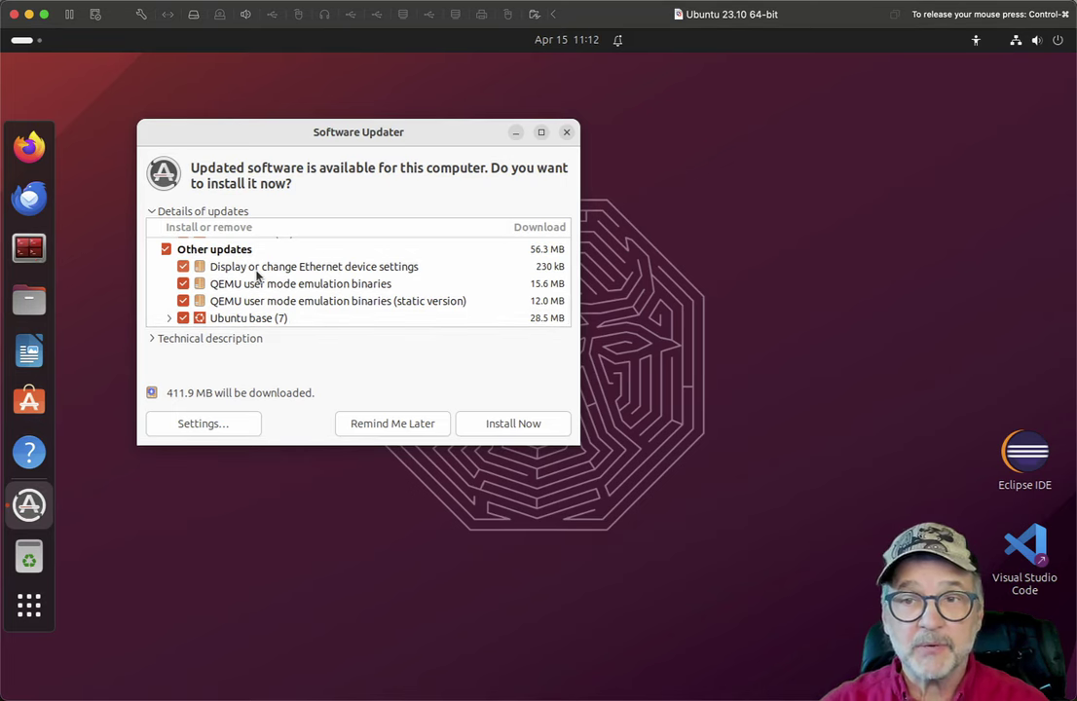
{"action": "scroll", "coordinate": [258, 277], "scroll_direction": "up", "scroll_amount": 8}
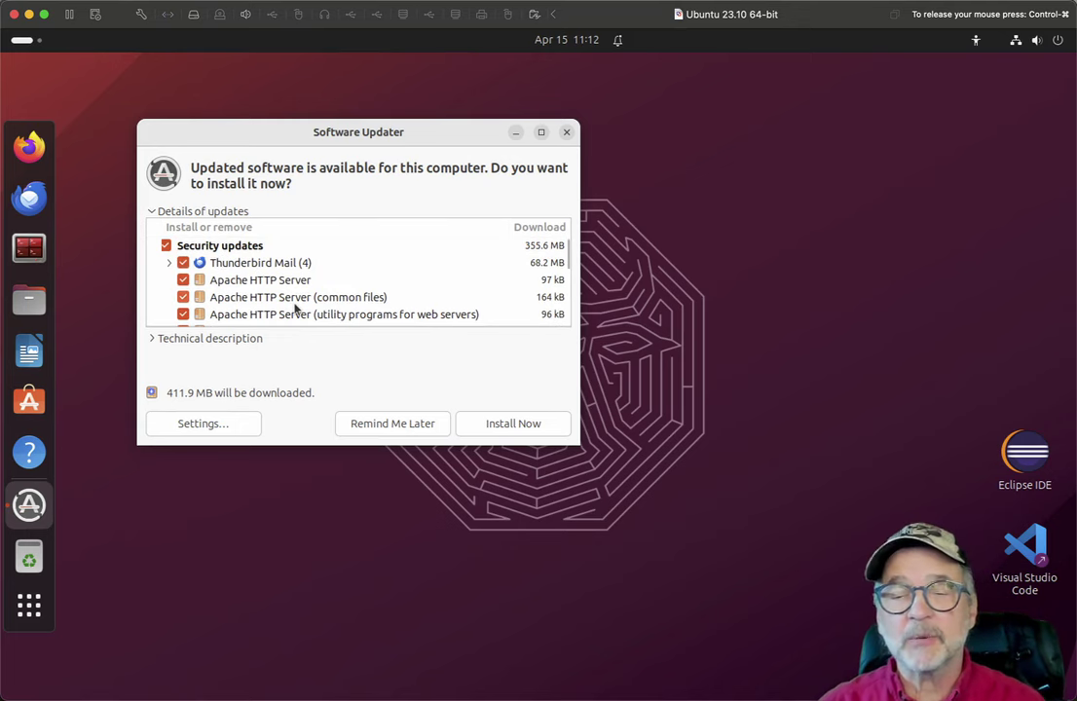
- Deselect all security updates and choose to wait for the unresponsive Software Updater
{"action": "left_click", "coordinate": [165, 245]}
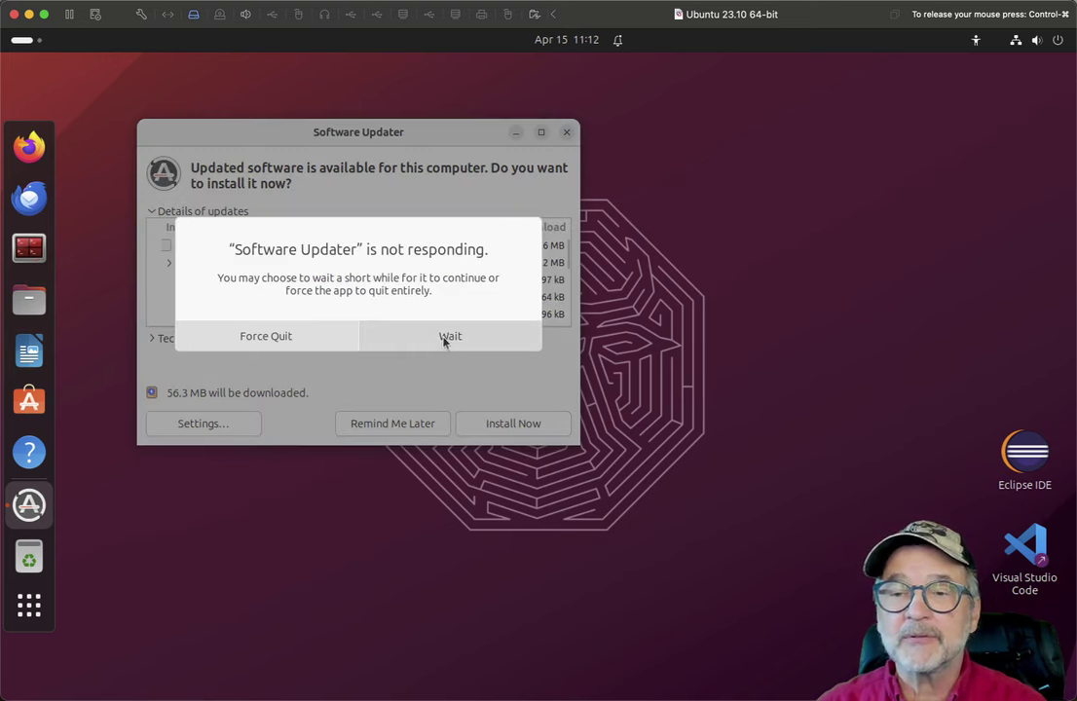
{"action": "left_click", "coordinate": [447, 337]}
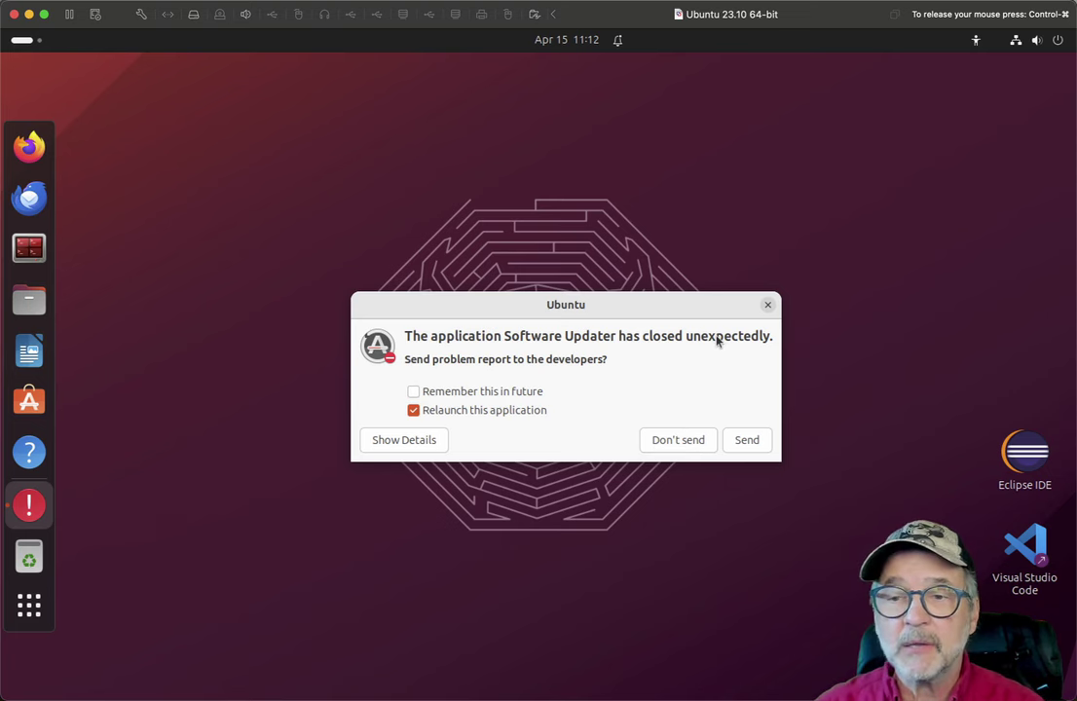
- Send the Software Updater problem report to the developers with relaunching enabled, authenticating with the account password
{"action": "left_click", "coordinate": [746, 440]}
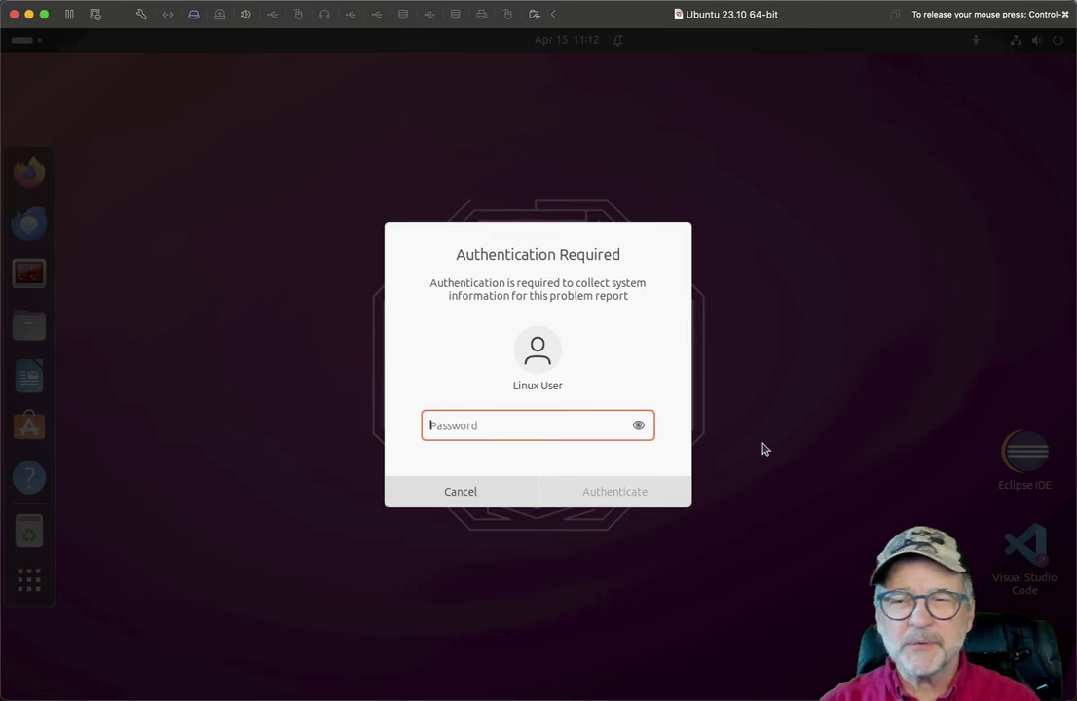
{"action": "type", "text": "•••••••••"}
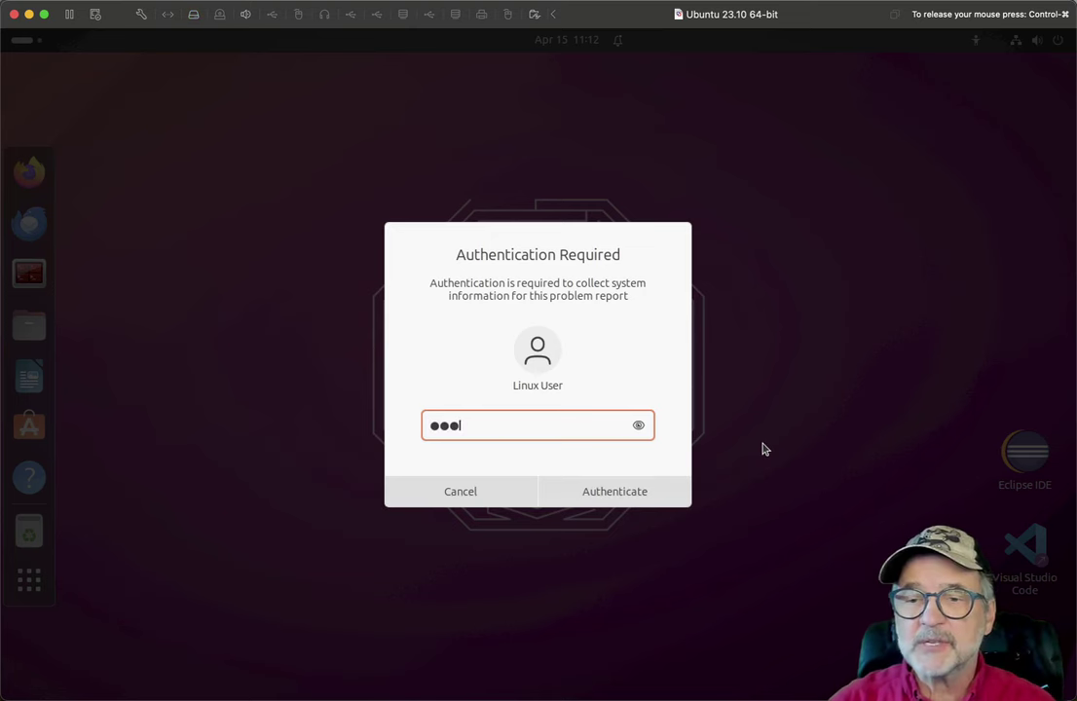
{"action": "key", "text": "ctrl+a"}
{"action": "key", "text": "BackSpace"}
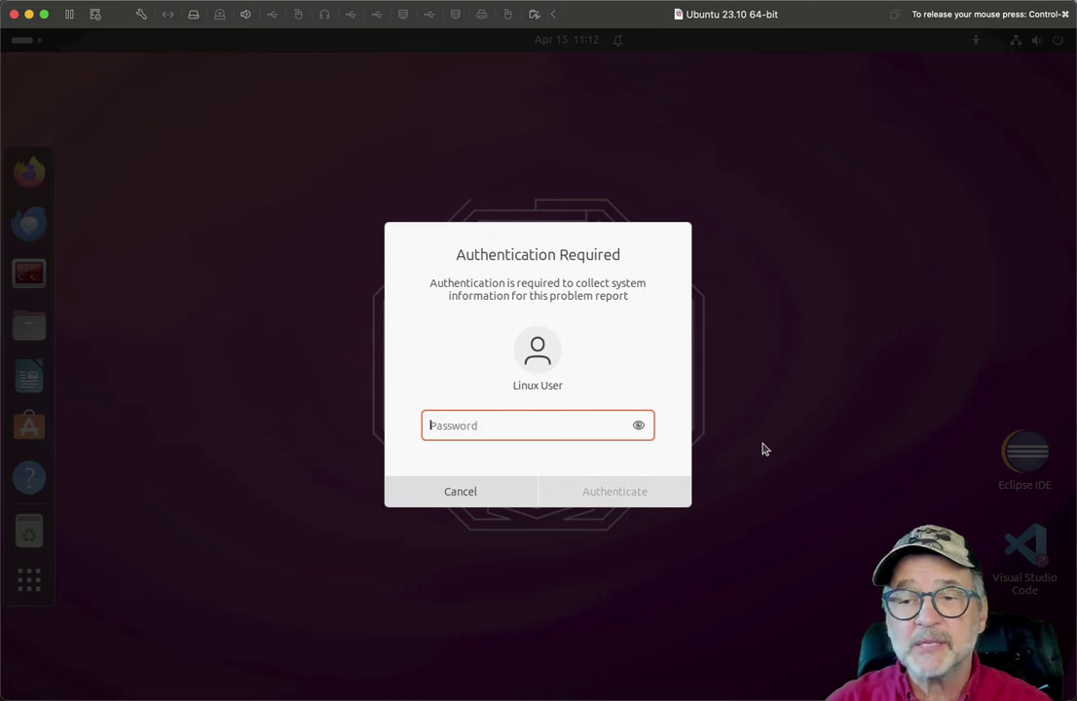
{"action": "type", "text": "•••••••••"}
{"action": "key", "text": "Return"}
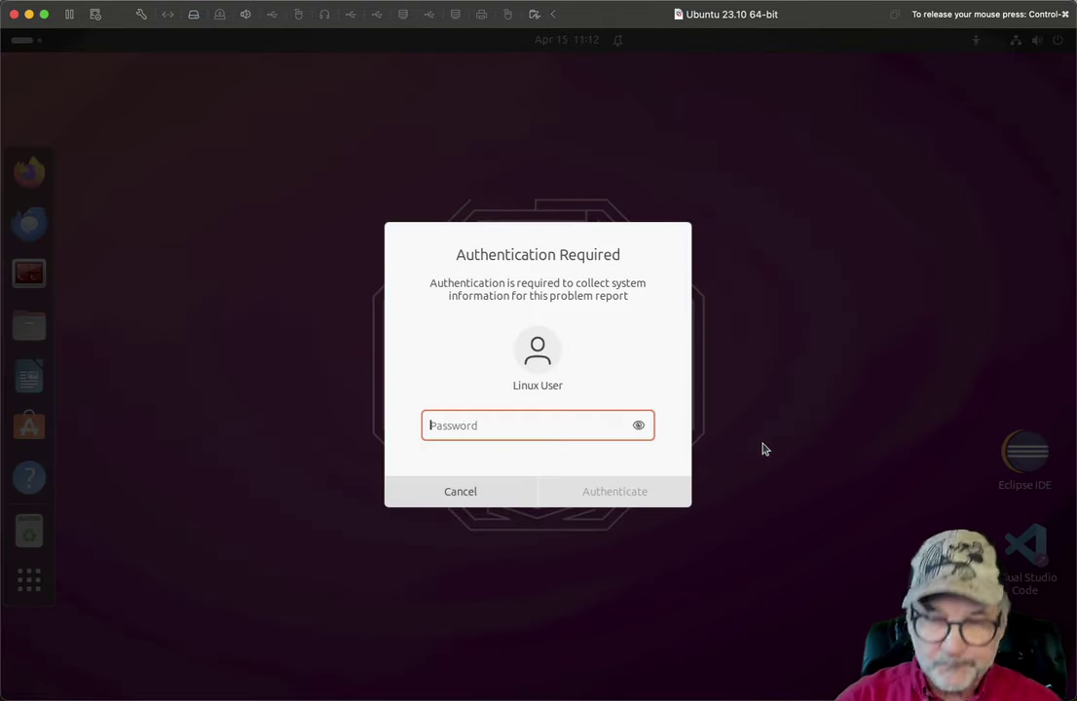
{"action": "type", "text": "••••"}
{"action": "key", "text": "BackSpace"}
{"action": "key", "text": "BackSpace"}
{"action": "key", "text": "BackSpace"}
{"action": "key", "text": "BackSpace"}
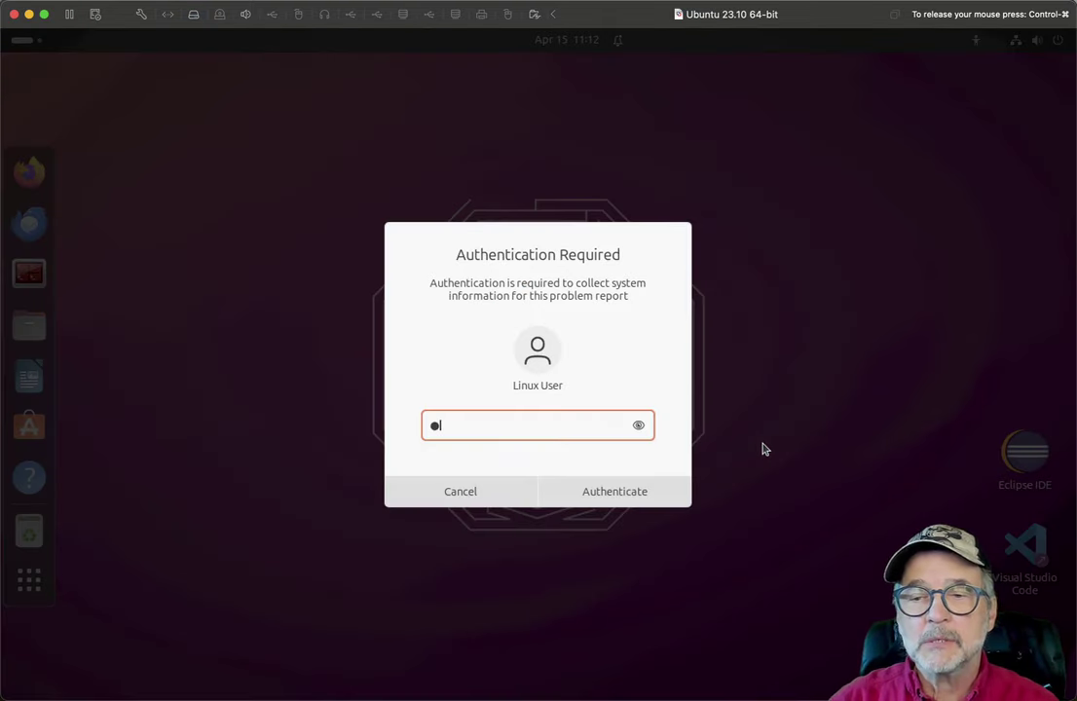
{"action": "type", "text": "••••••••"}
{"action": "key", "text": "Return"}
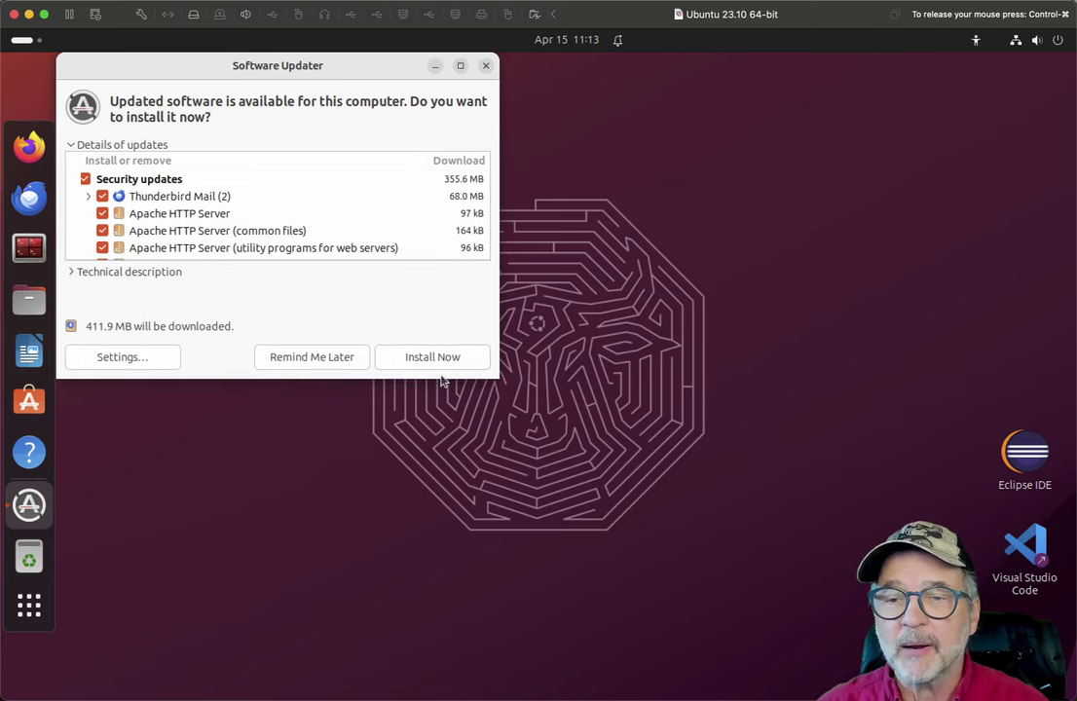
- Enlarge the Software Updater window to view more of the update list, and close it without installing anything
{"action": "left_click_drag", "start_coordinate": [443, 381], "coordinate": [473, 598]}
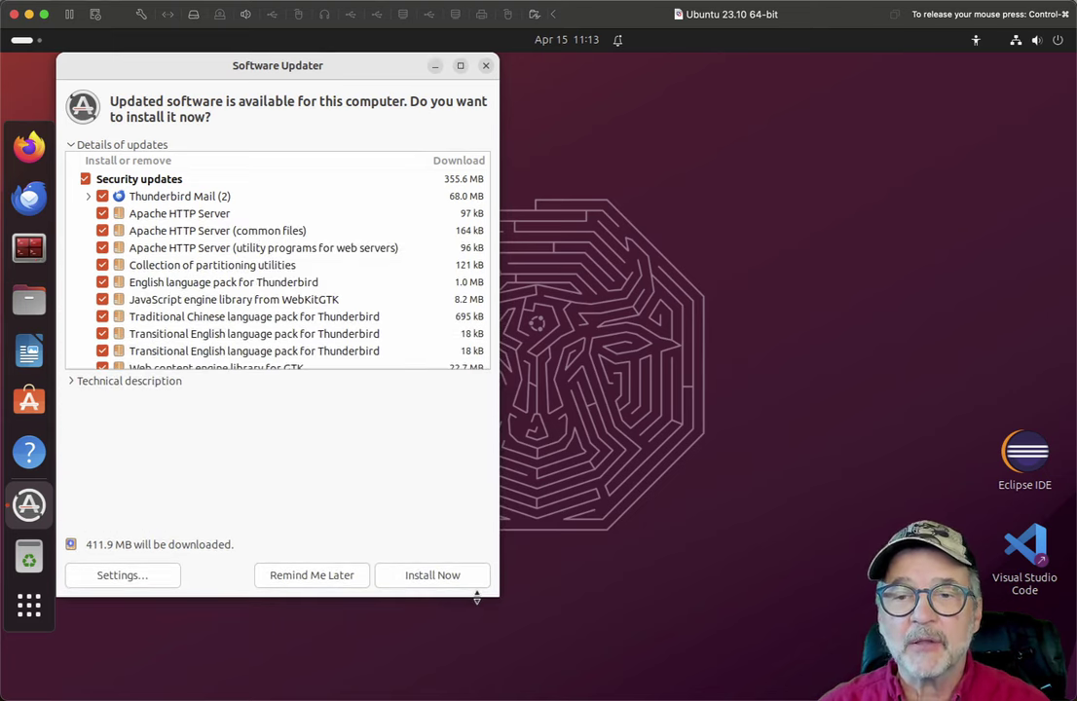
{"action": "left_click_drag", "start_coordinate": [159, 68], "coordinate": [266, 91]}
{"action": "left_click", "coordinate": [592, 88]}
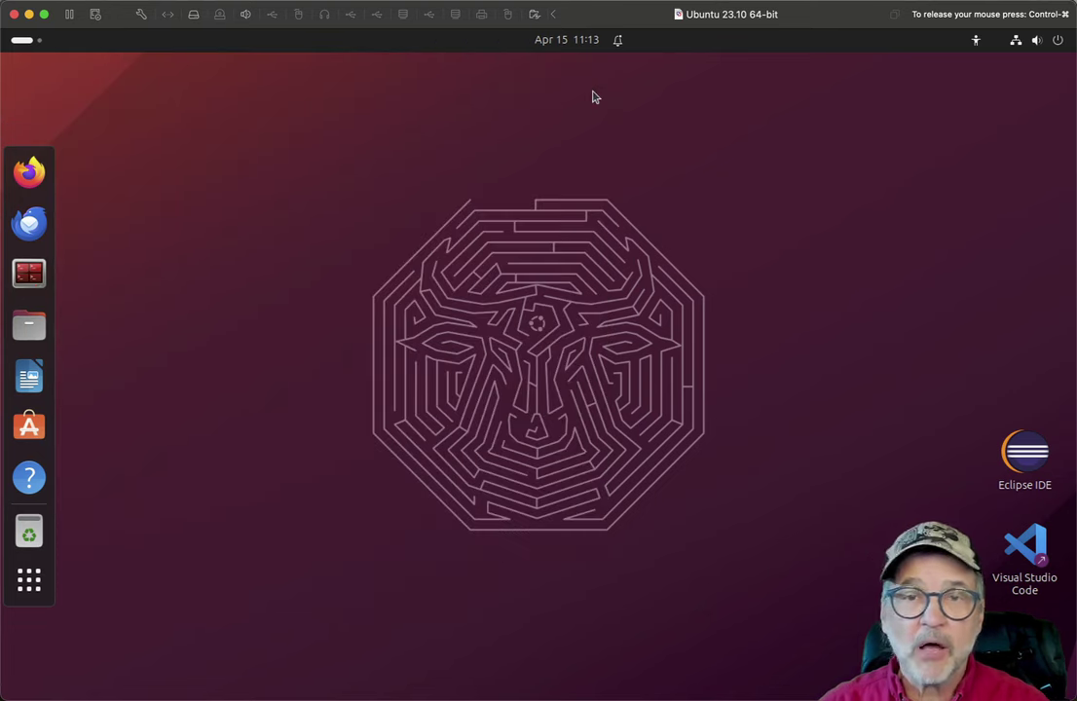
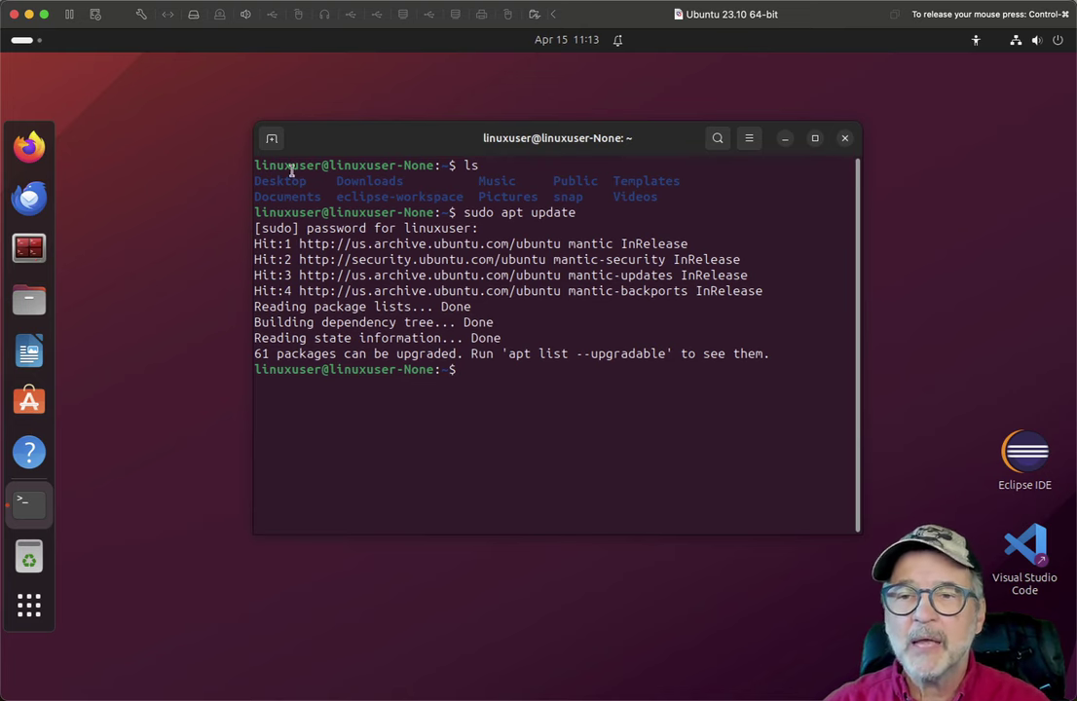
- Open a second terminal tab alongside the first and detach it into its own window
{"action": "left_click", "coordinate": [273, 137]}
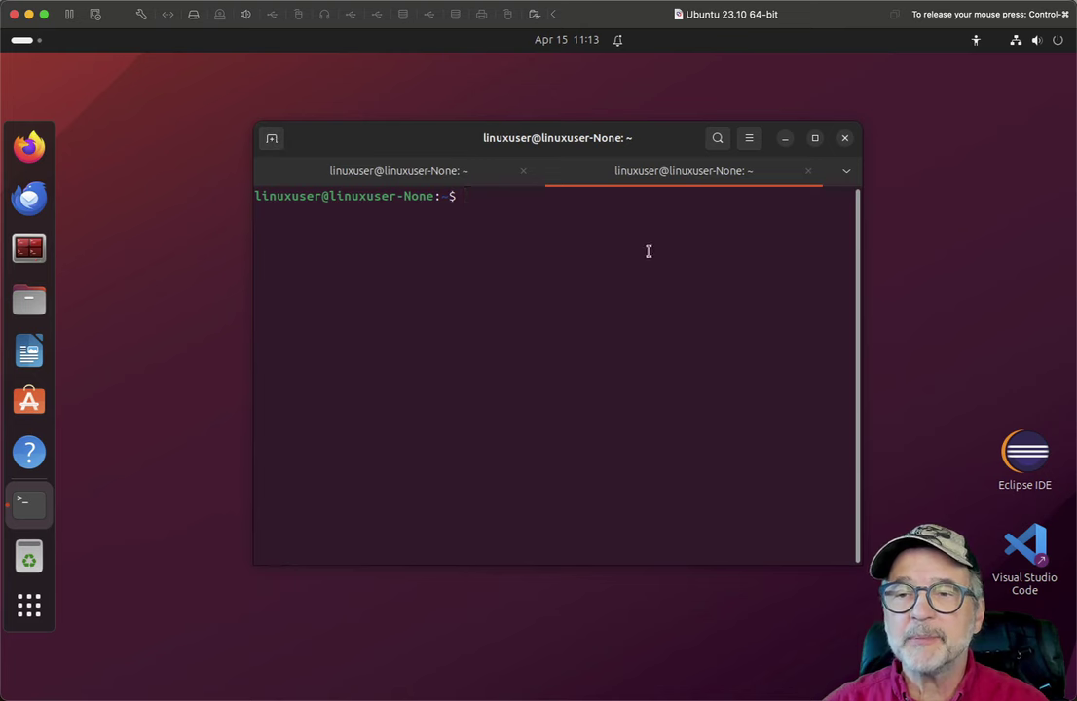
{"action": "left_click", "coordinate": [452, 169]}
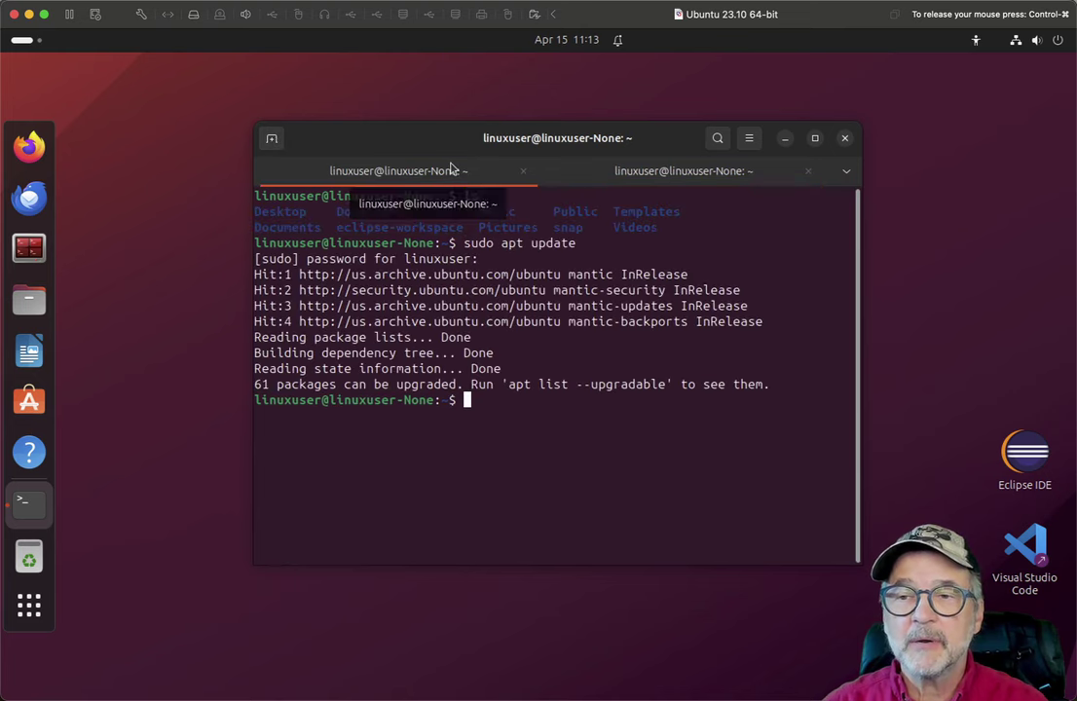
{"action": "left_click", "coordinate": [587, 172]}
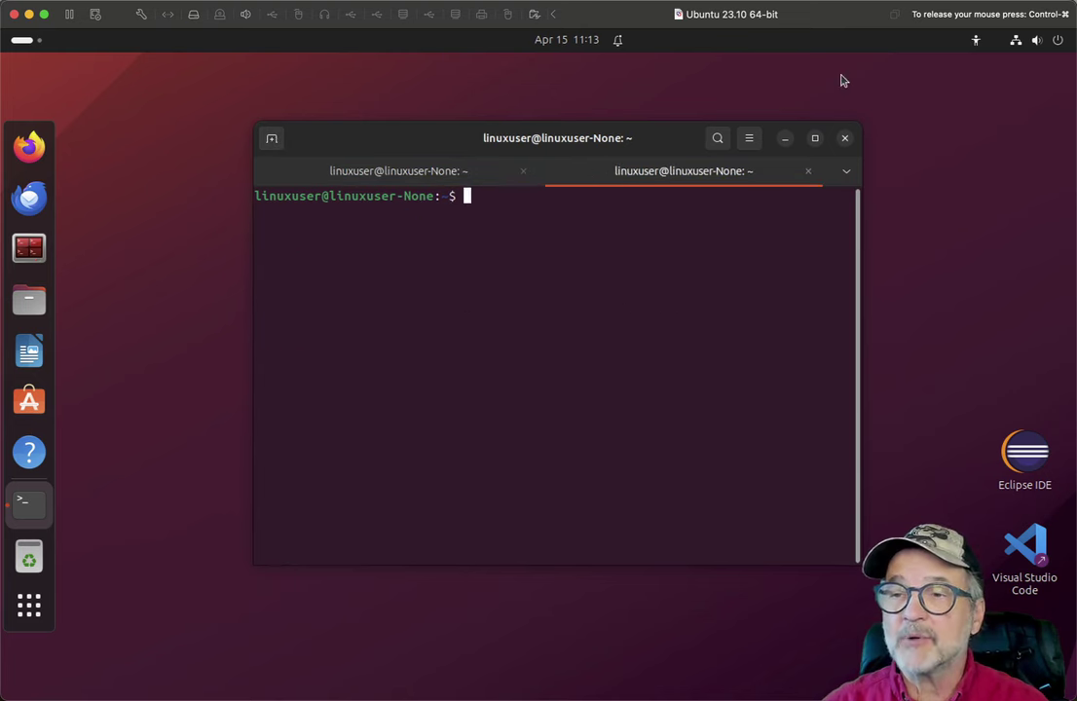
{"action": "right_click", "coordinate": [735, 177]}
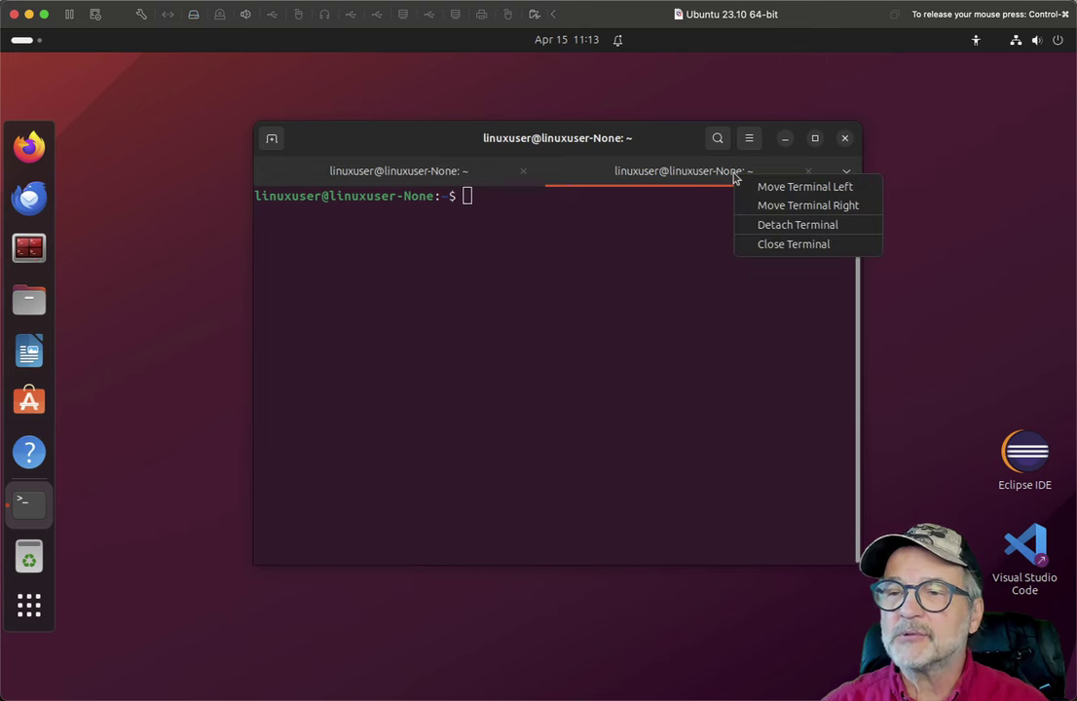
{"action": "left_click", "coordinate": [768, 225]}
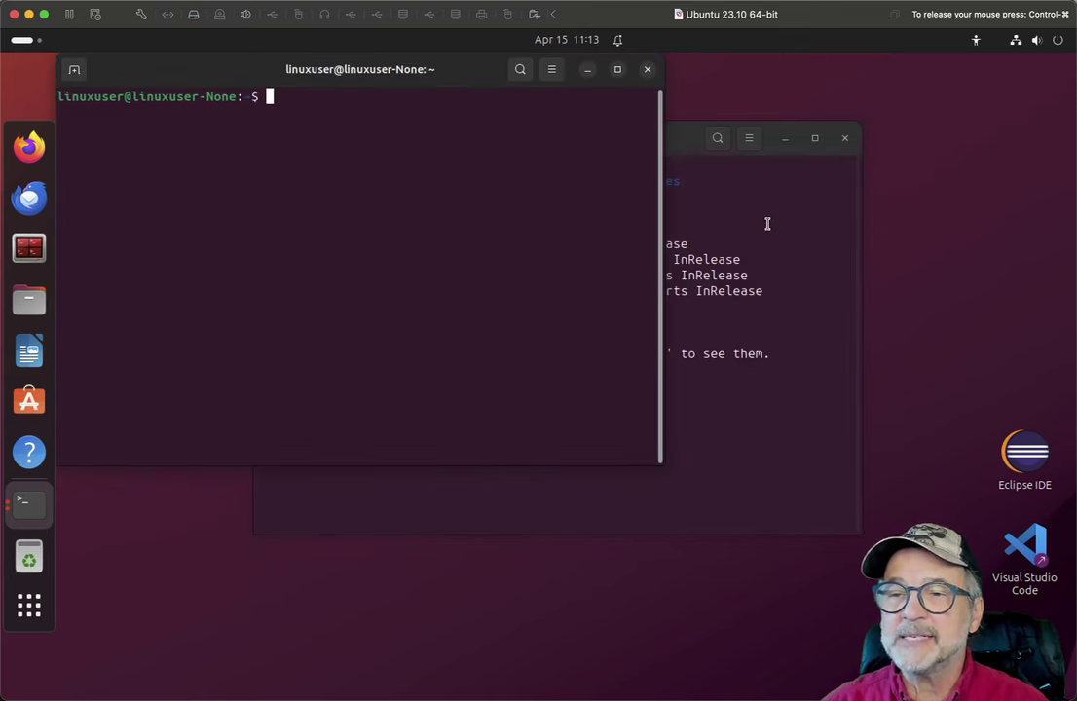
- Move the detached terminal window lower on the desktop, and close both open terminal windows
{"action": "left_click_drag", "start_coordinate": [351, 75], "coordinate": [385, 224]}
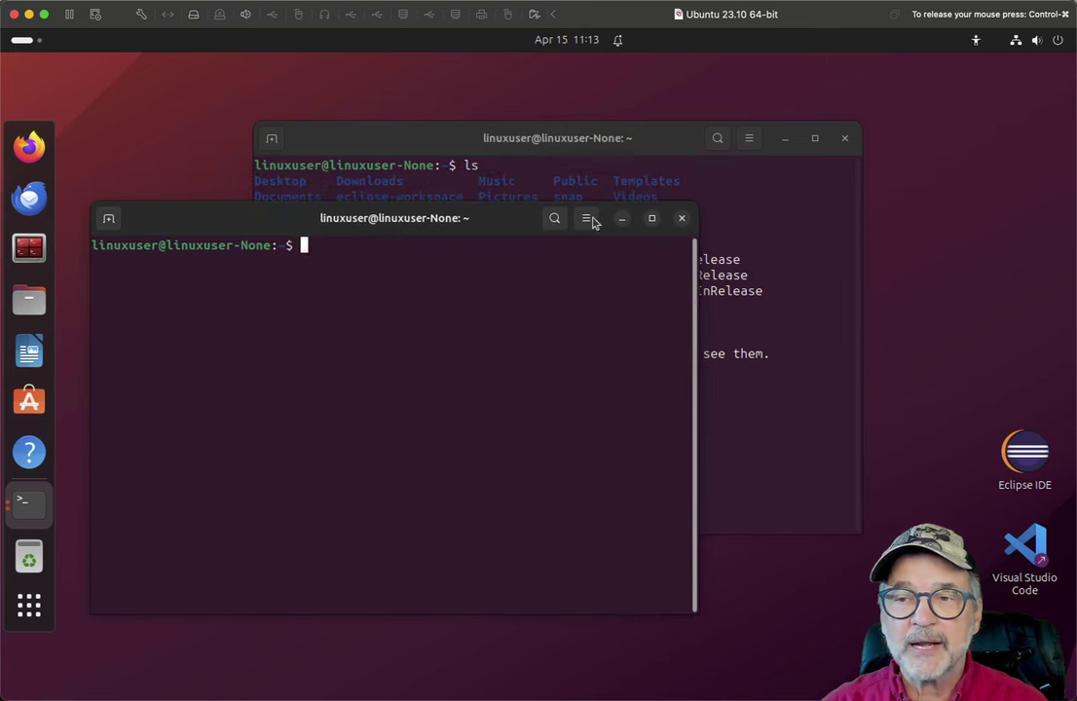
{"action": "left_click", "coordinate": [682, 218]}
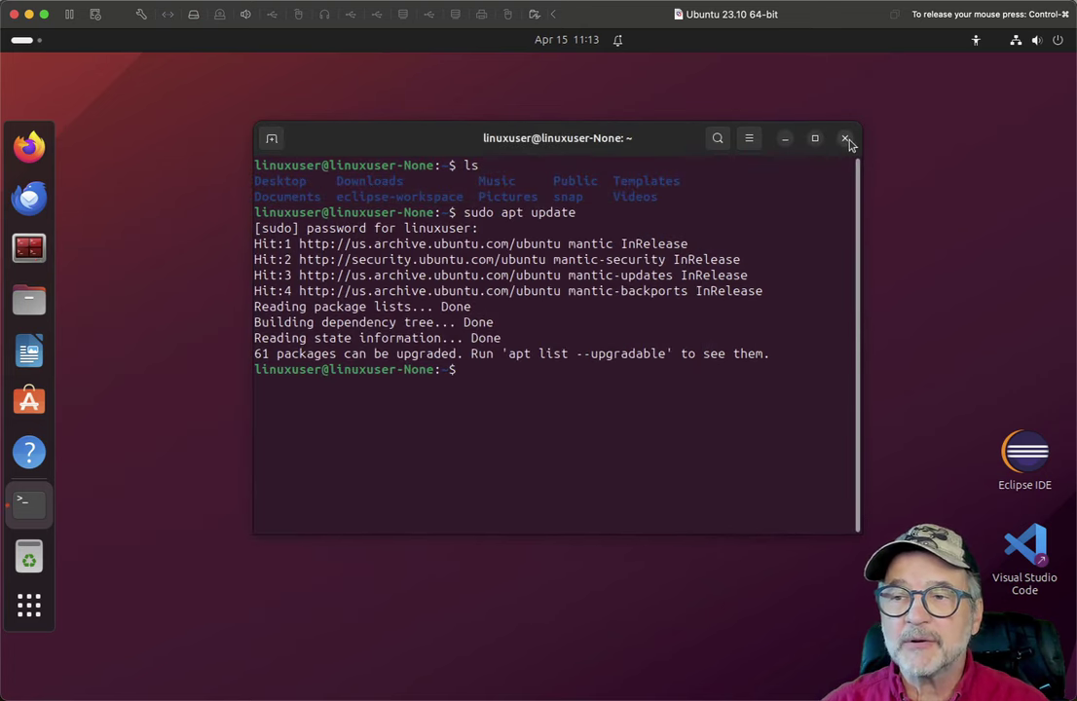
{"action": "left_click", "coordinate": [845, 138]}
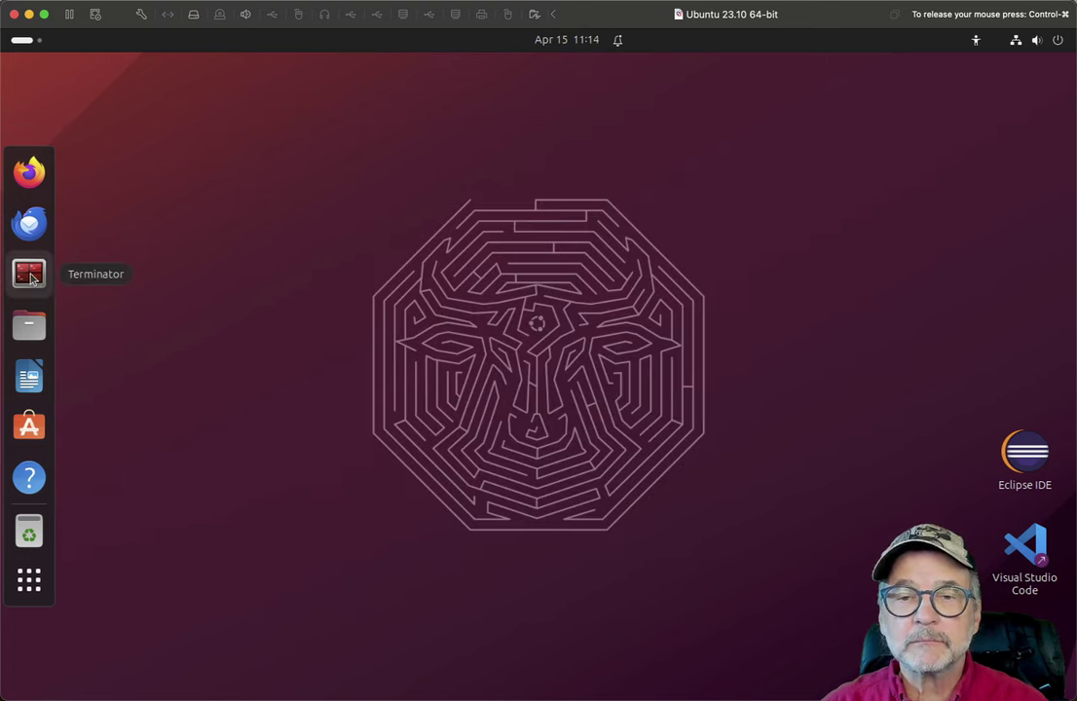
- Open Terminator, split its terminal vertically into two side-by-side panes and enlarge the window
{"action": "left_click", "coordinate": [30, 277]}
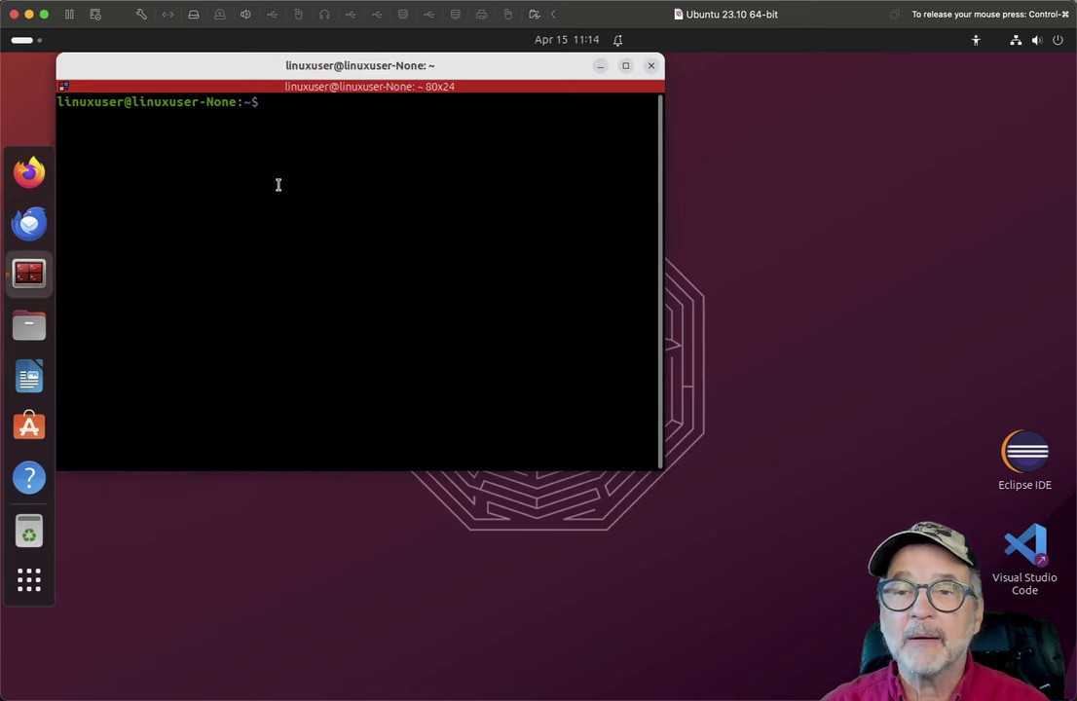
{"action": "right_click", "coordinate": [279, 191]}
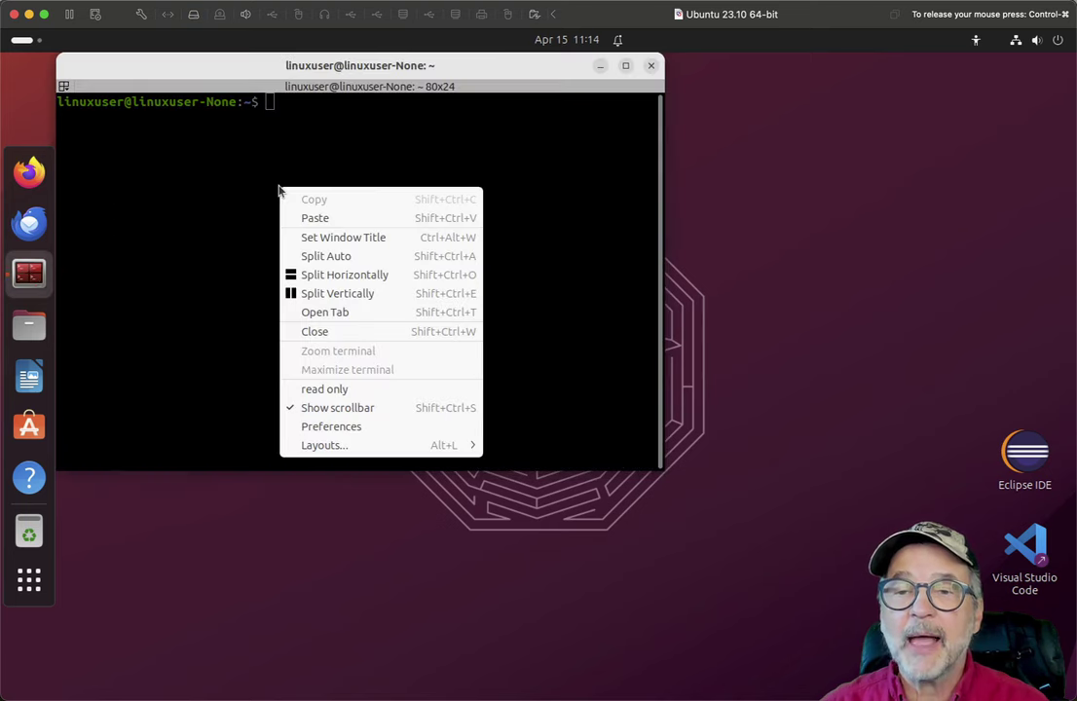
{"action": "left_click", "coordinate": [338, 293]}
{"action": "left_click", "coordinate": [263, 258]}
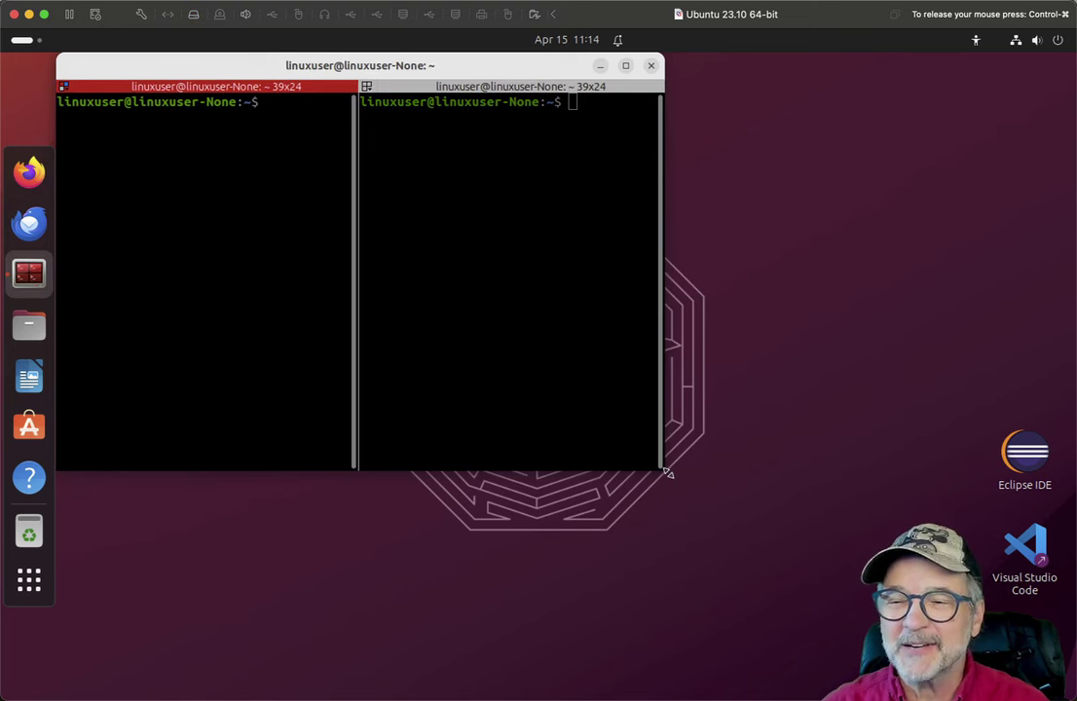
{"action": "left_click_drag", "start_coordinate": [668, 473], "coordinate": [962, 631]}
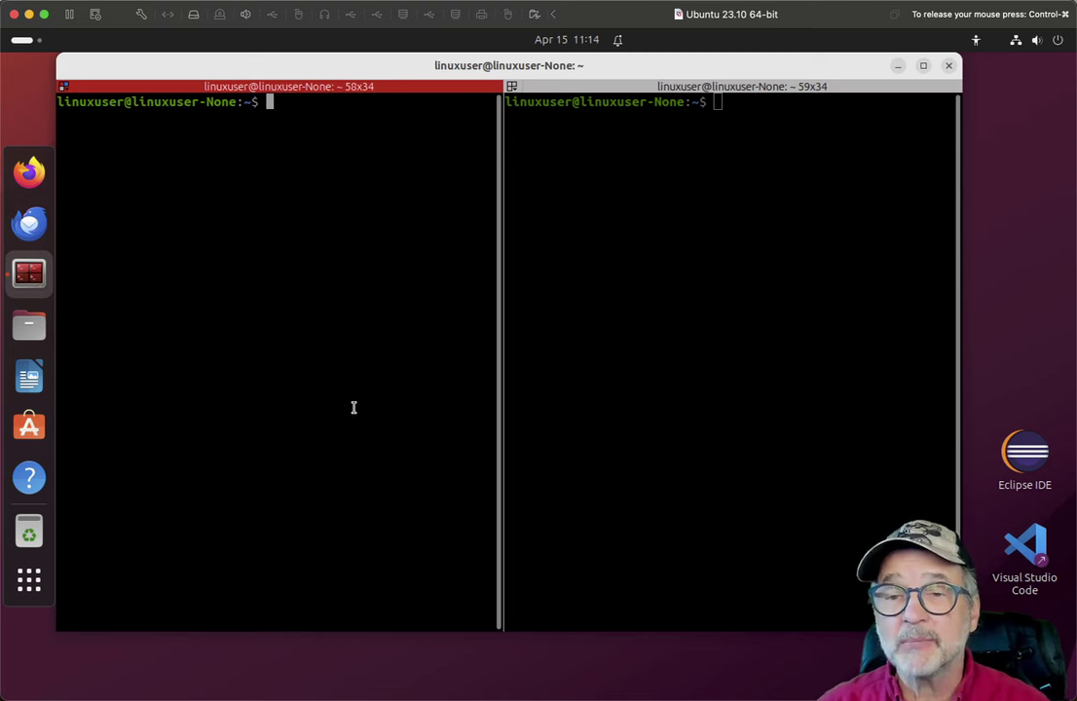
- Split the right-hand Terminator pane horizontally, switch focus between the panes, and close the window with all its terminals
{"action": "left_click", "coordinate": [649, 277]}
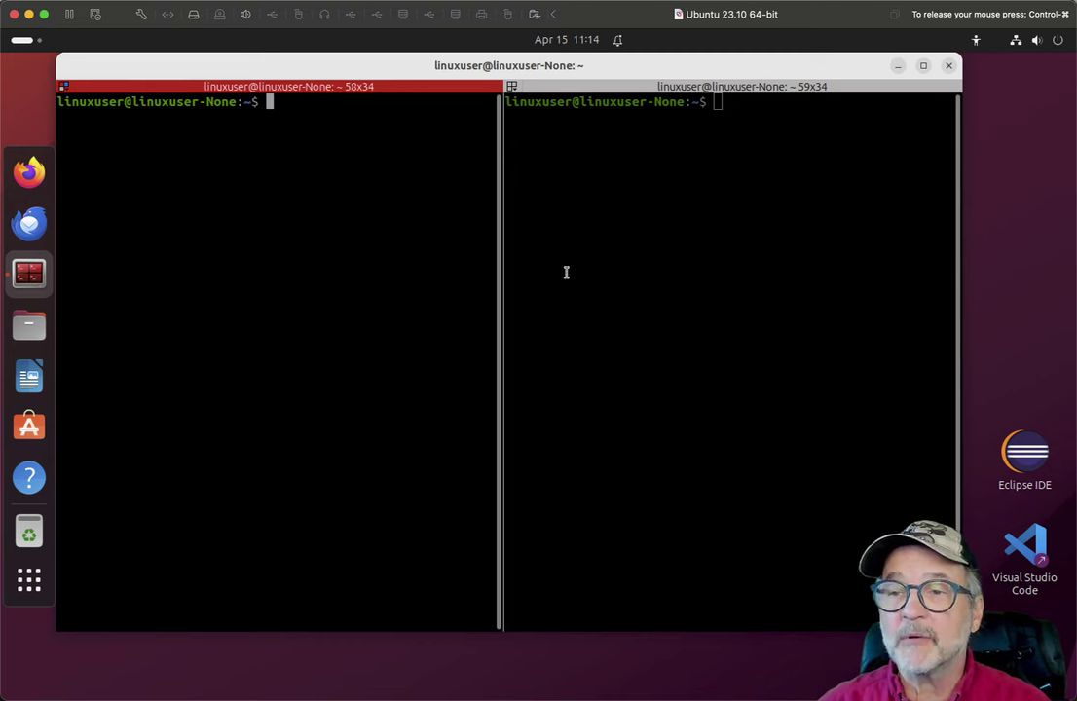
{"action": "right_click", "coordinate": [693, 246]}
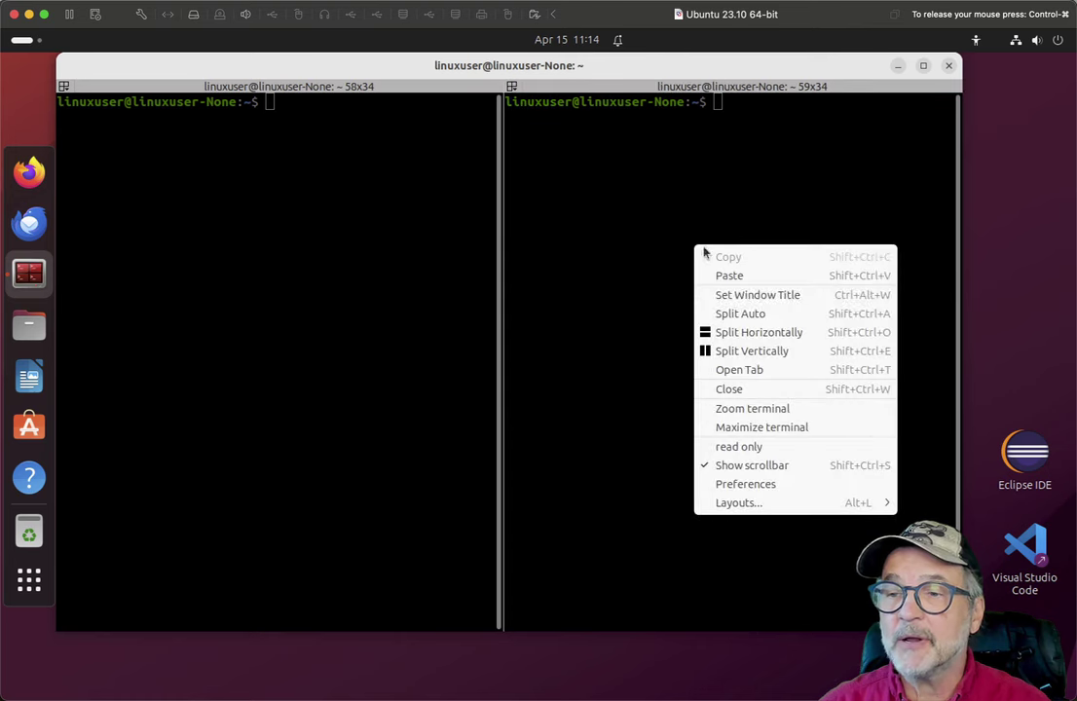
{"action": "left_click", "coordinate": [761, 332]}
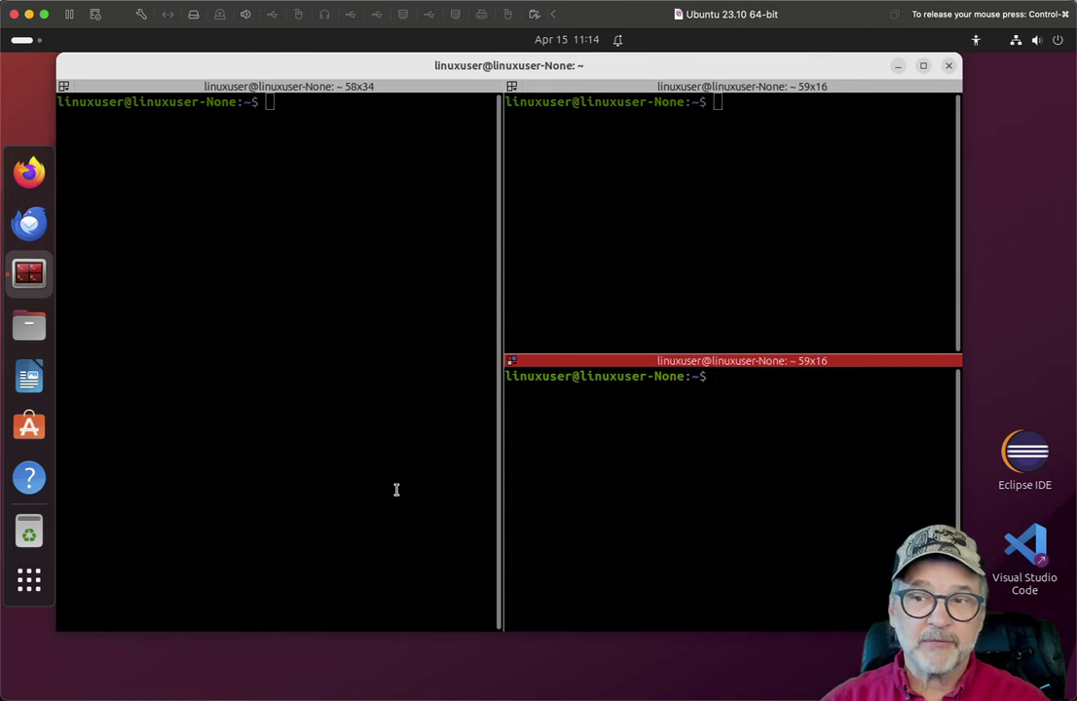
{"action": "left_click", "coordinate": [653, 228]}
{"action": "left_click", "coordinate": [284, 244]}
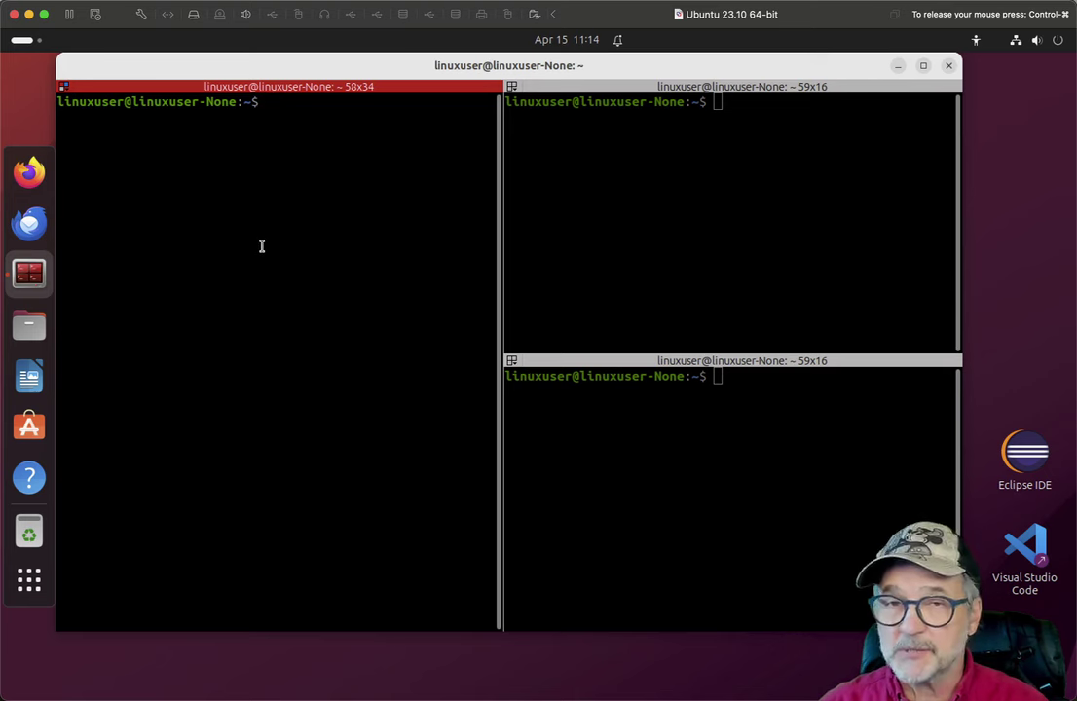
{"action": "left_click", "coordinate": [948, 67]}
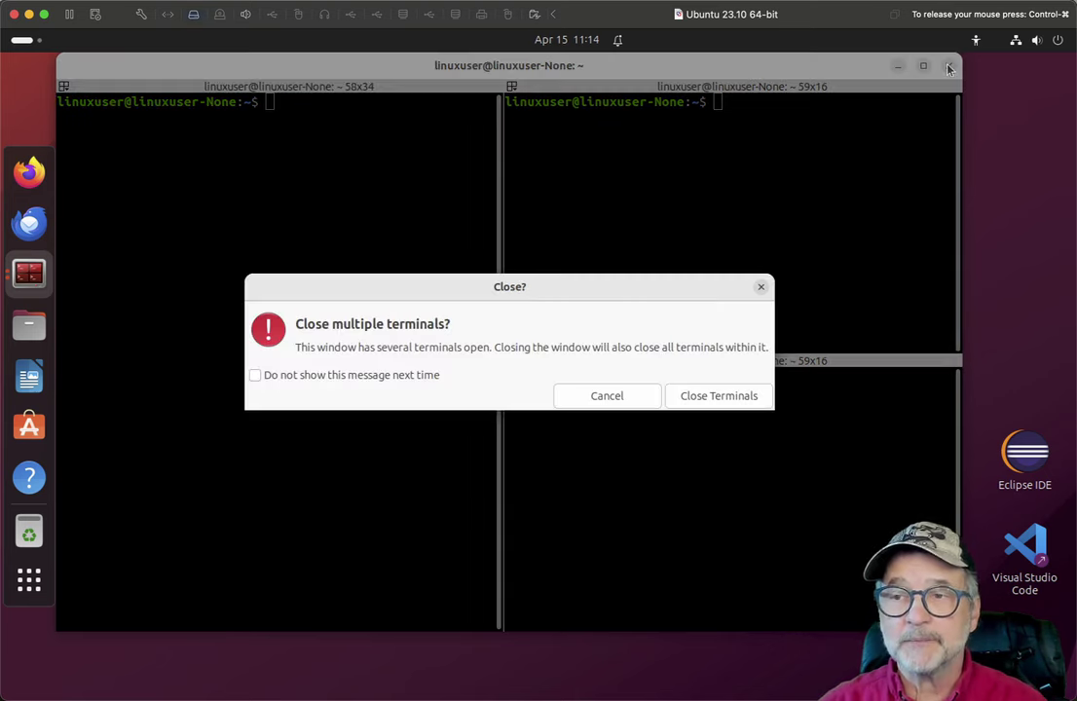
{"action": "left_click", "coordinate": [683, 401]}
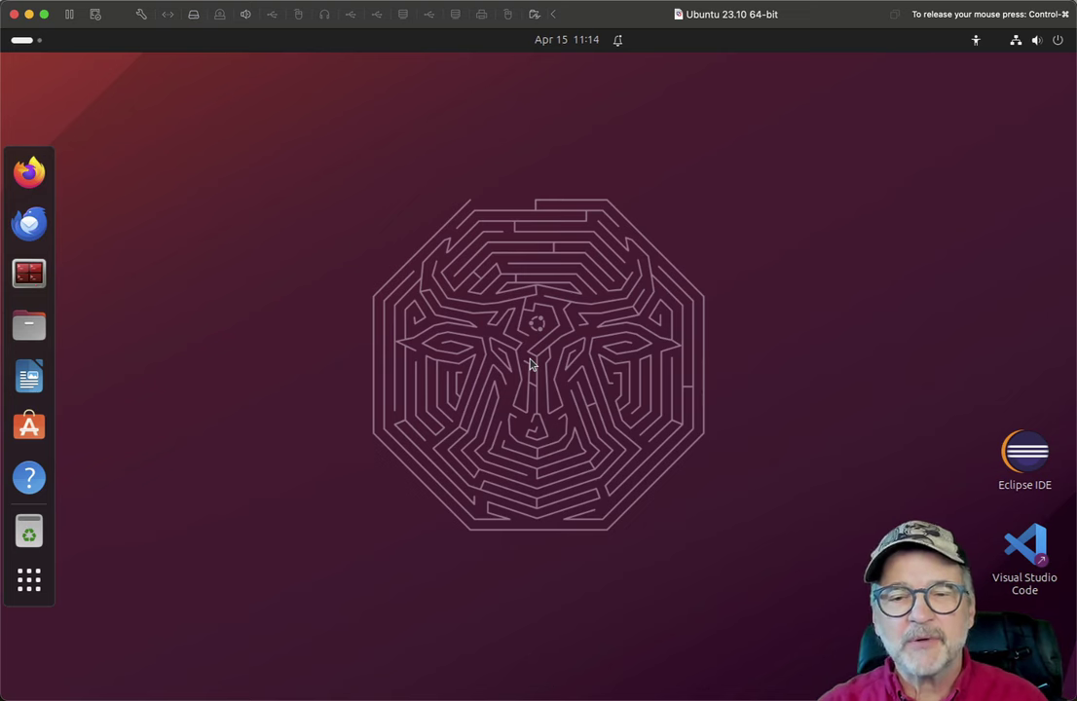
- Search the installed applications for Settings, open it and view the Displays options
{"action": "left_click", "coordinate": [29, 582]}
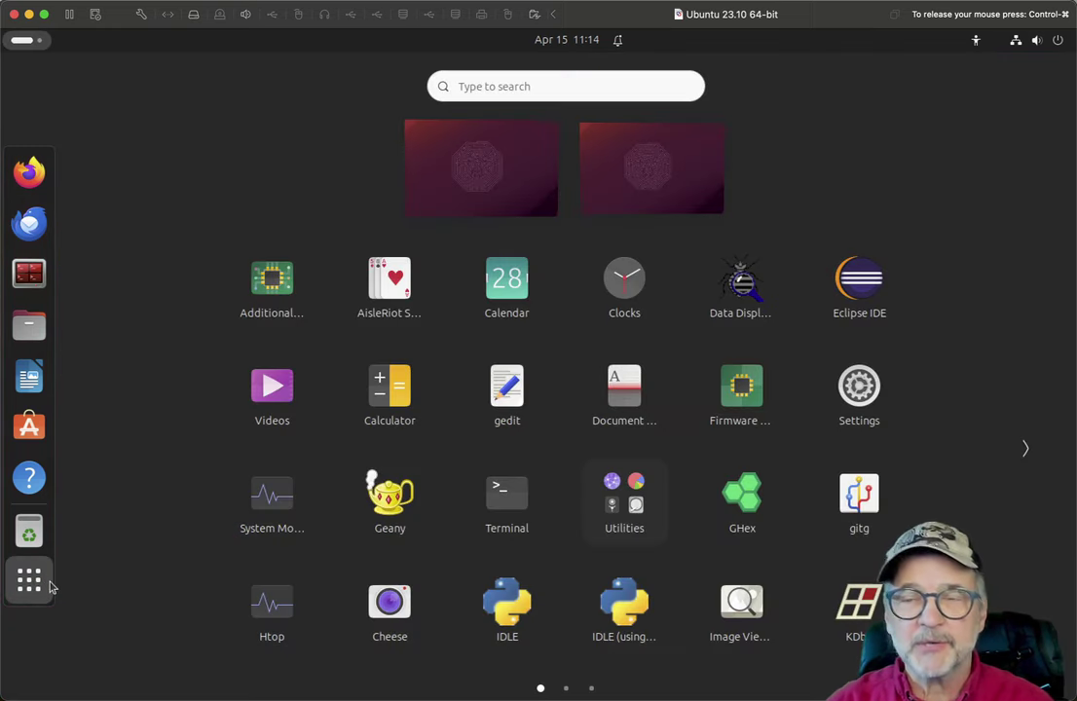
{"action": "type", "text": "settl"}
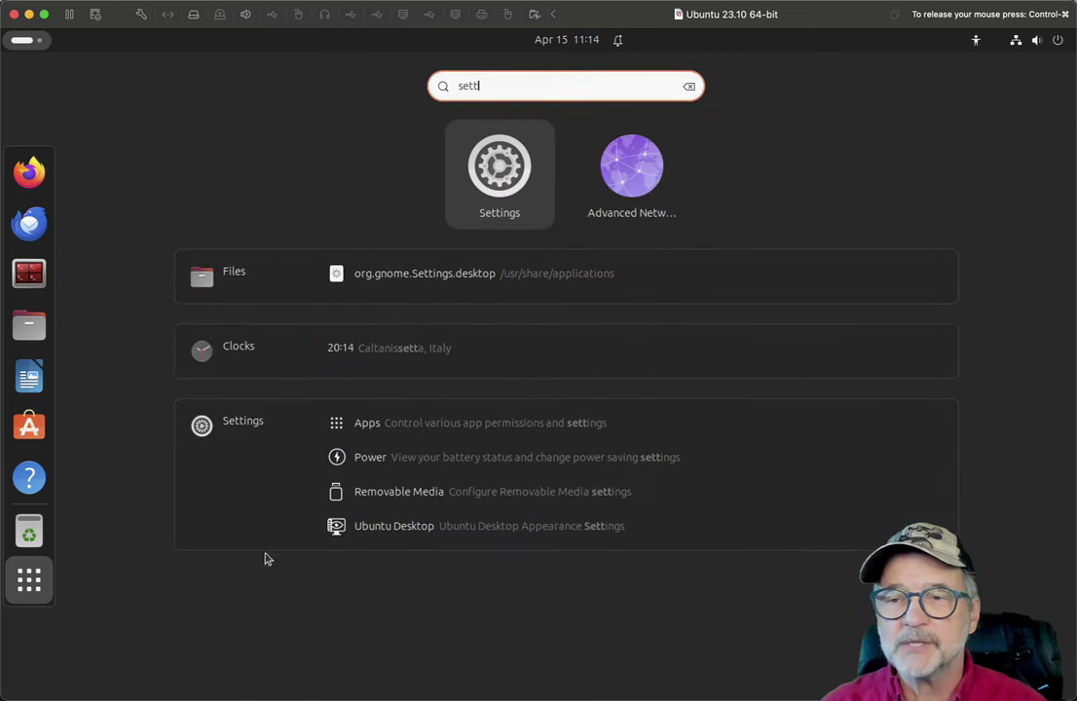
{"action": "left_click", "coordinate": [498, 173]}
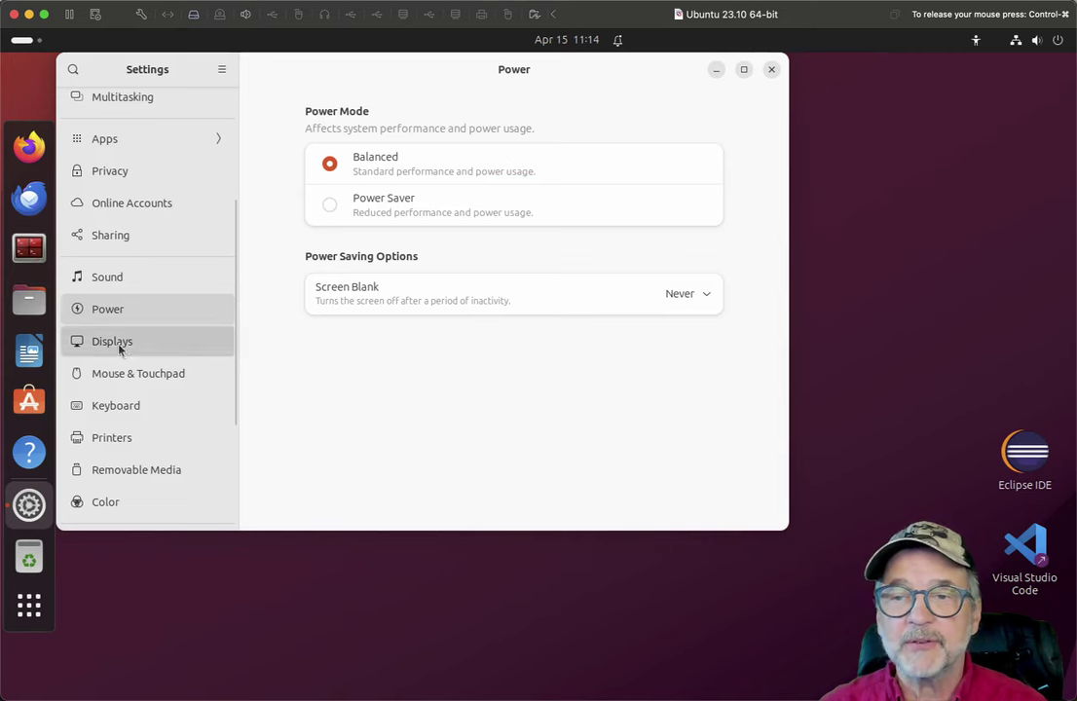
{"action": "left_click", "coordinate": [117, 342]}
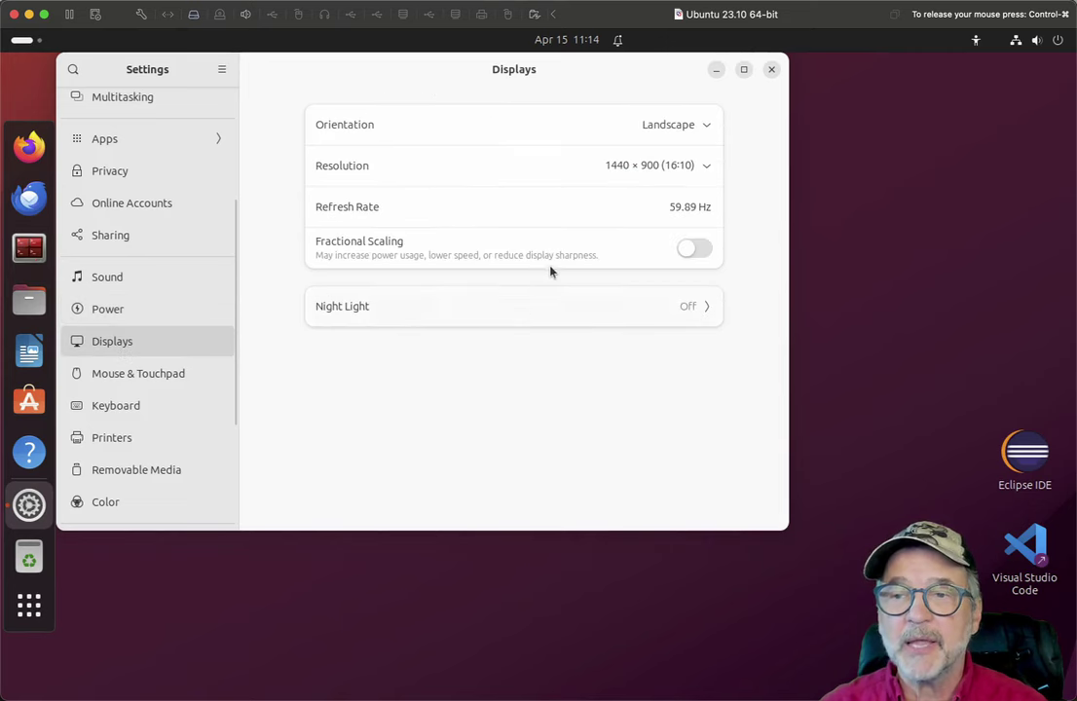
- Look through the Keyboard settings and the customizable keyboard shortcut categories, and close the shortcuts list
{"action": "left_click", "coordinate": [124, 408]}
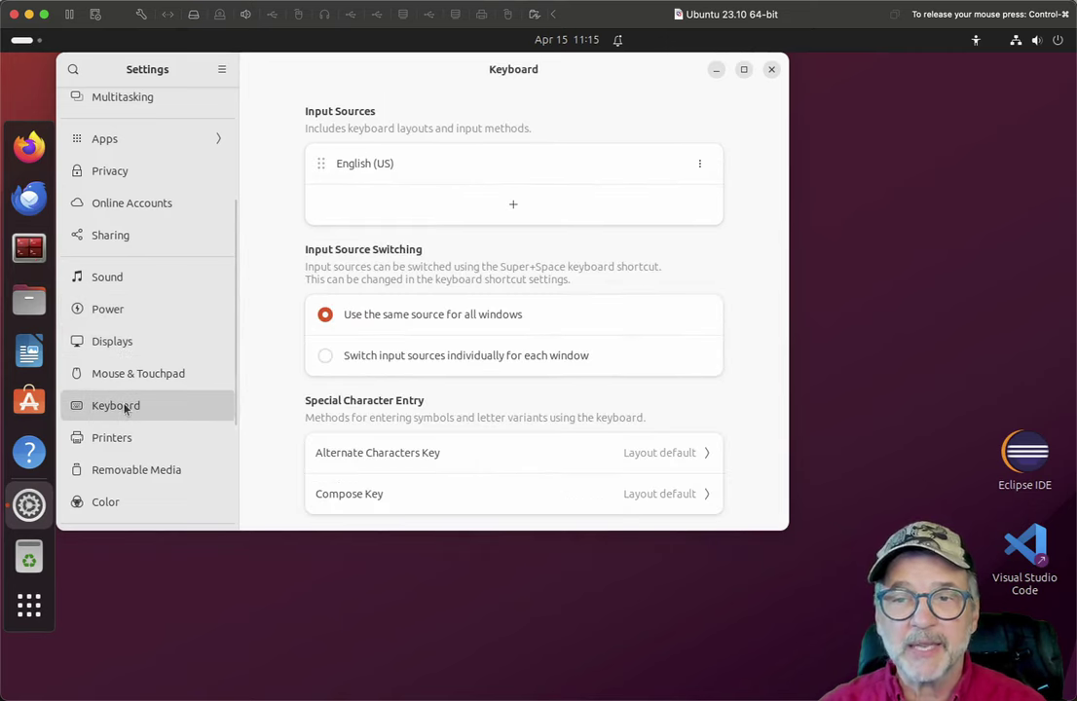
{"action": "scroll", "coordinate": [391, 316], "scroll_direction": "down", "scroll_amount": 1}
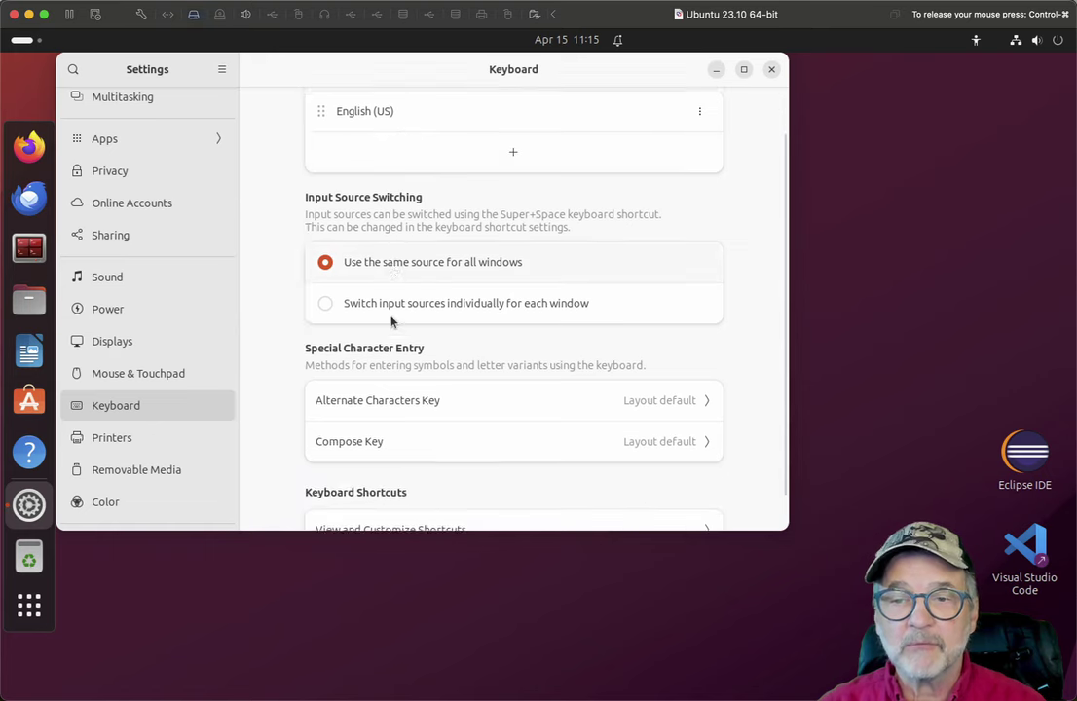
{"action": "scroll", "coordinate": [391, 320], "scroll_direction": "down", "scroll_amount": 1}
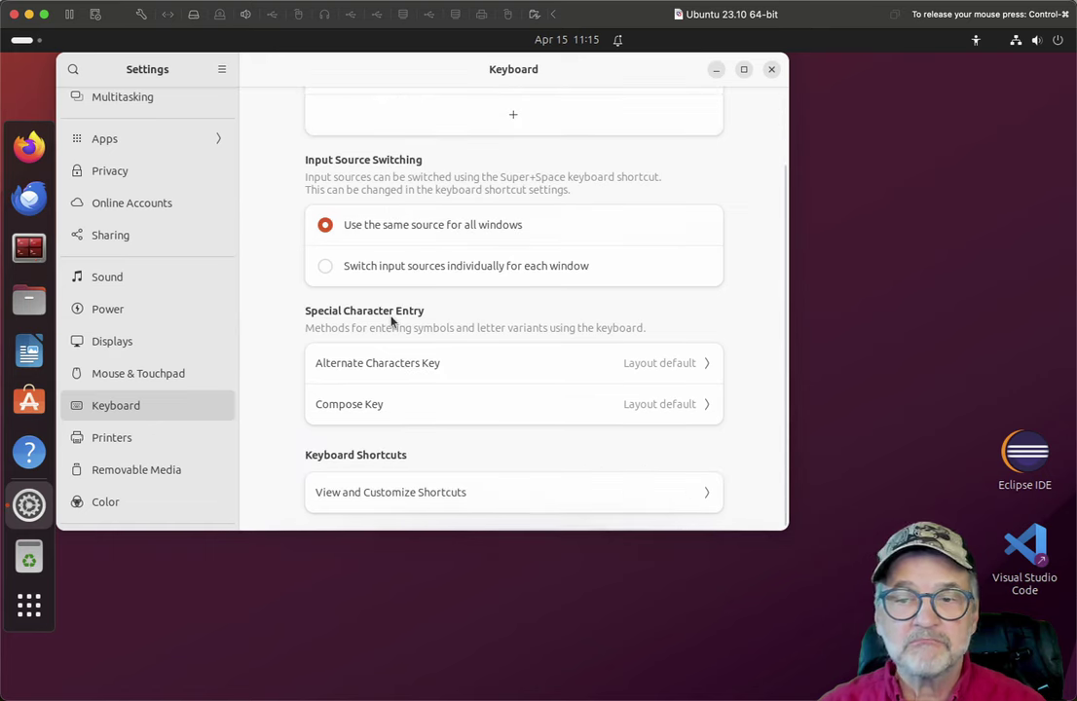
{"action": "left_click", "coordinate": [370, 499]}
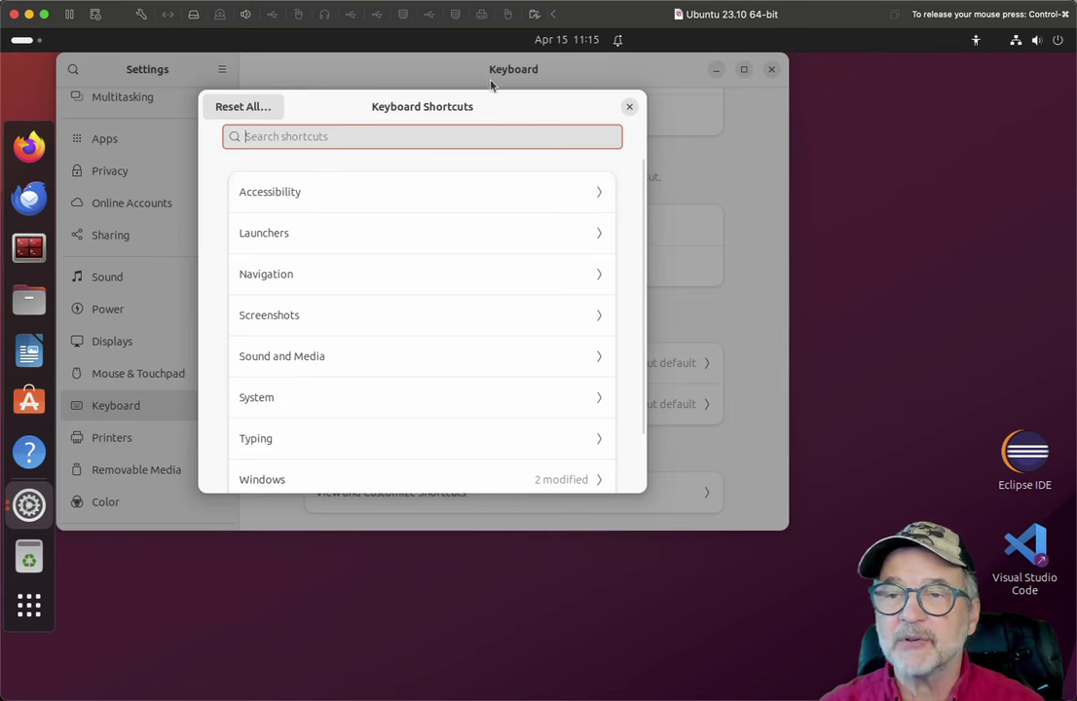
{"action": "left_click", "coordinate": [628, 107]}
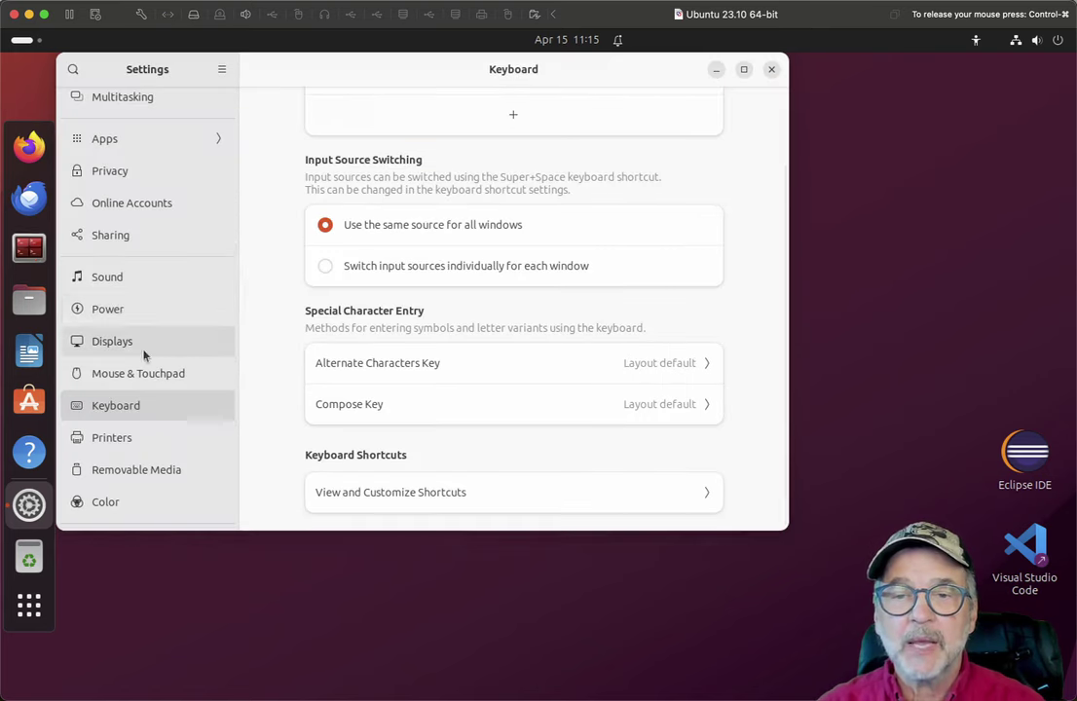
- View the Sound and Removable Media settings and look over the remaining settings categories
{"action": "left_click", "coordinate": [128, 279]}
{"action": "scroll", "coordinate": [133, 362], "scroll_direction": "down", "scroll_amount": 4}
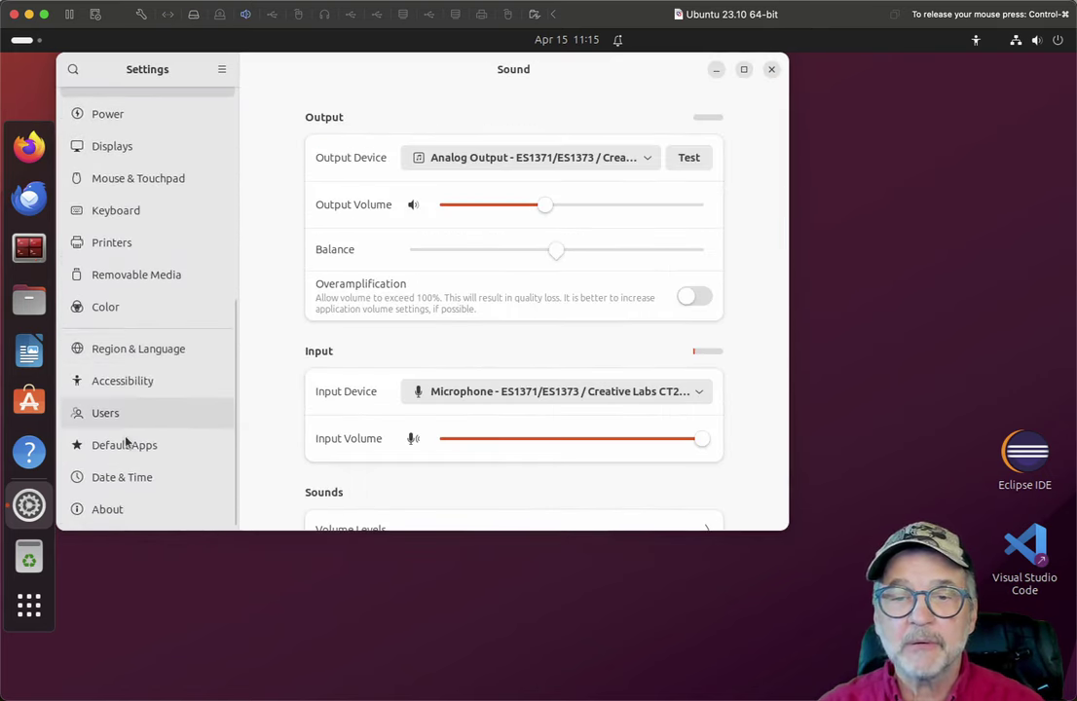
{"action": "left_click", "coordinate": [148, 274]}
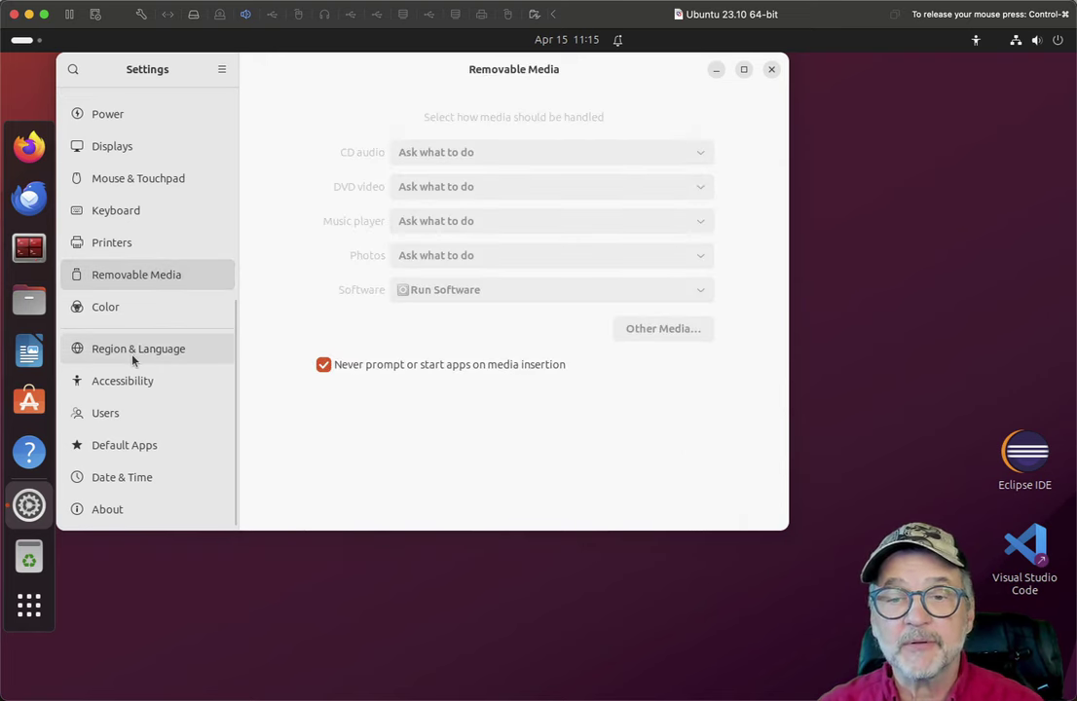
{"action": "scroll", "coordinate": [133, 355], "scroll_direction": "up", "scroll_amount": 5}
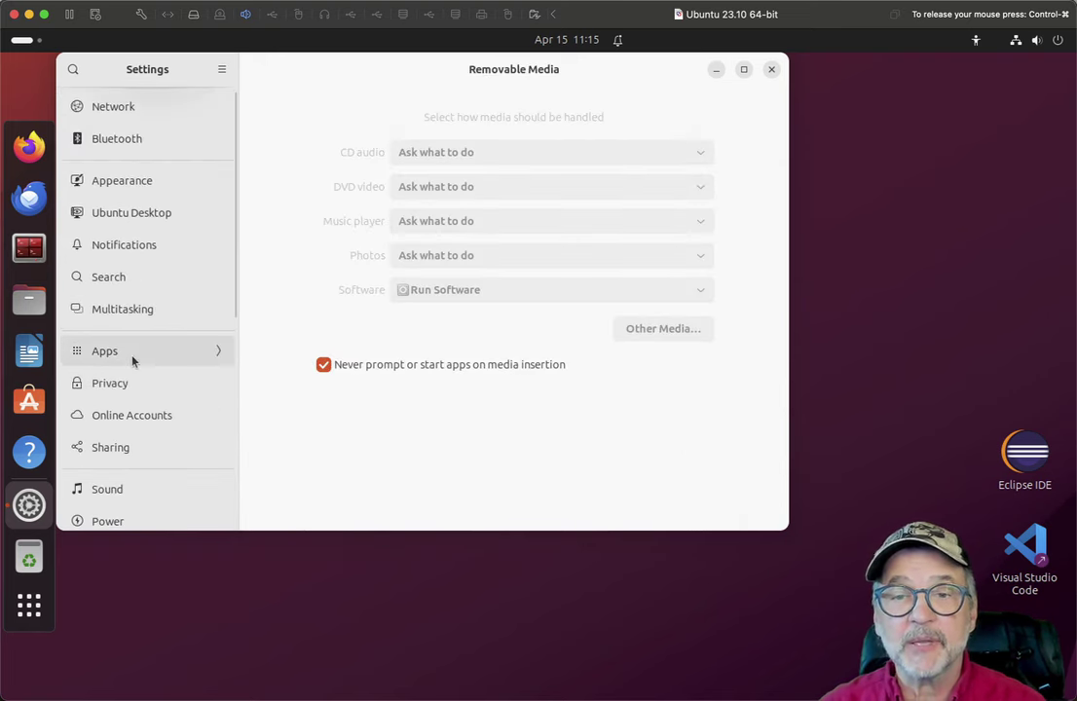
- Turn on Show Personal folder in the Ubuntu Desktop settings, and close Settings after repositioning its window
{"action": "left_click", "coordinate": [153, 217]}
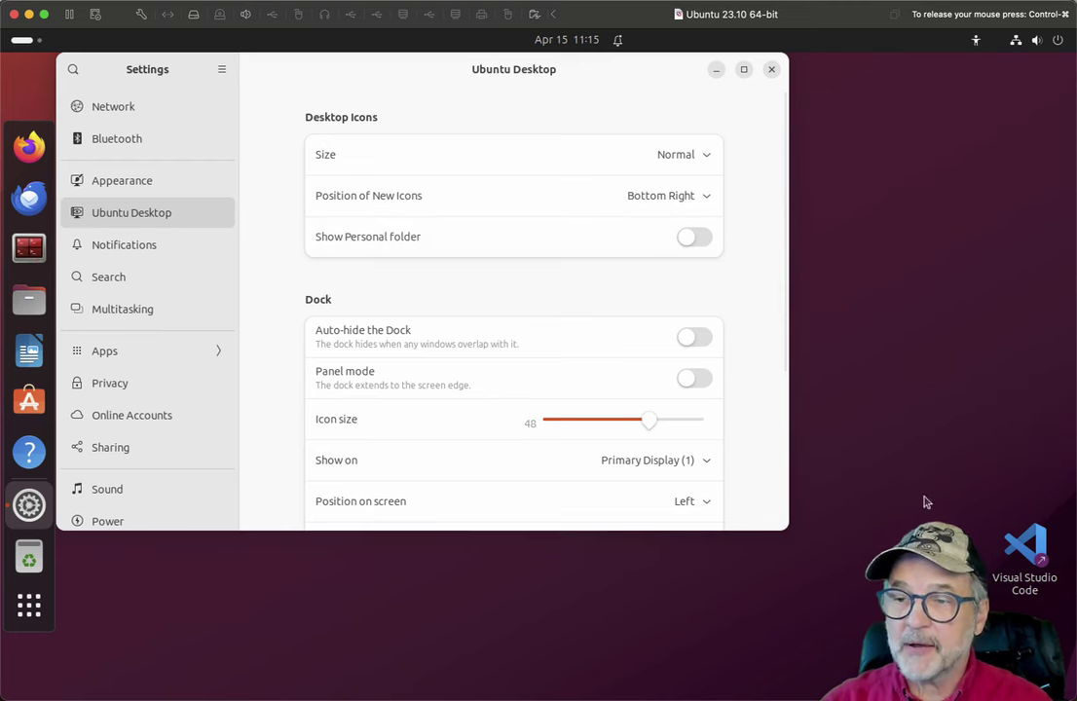
{"action": "left_click", "coordinate": [701, 239]}
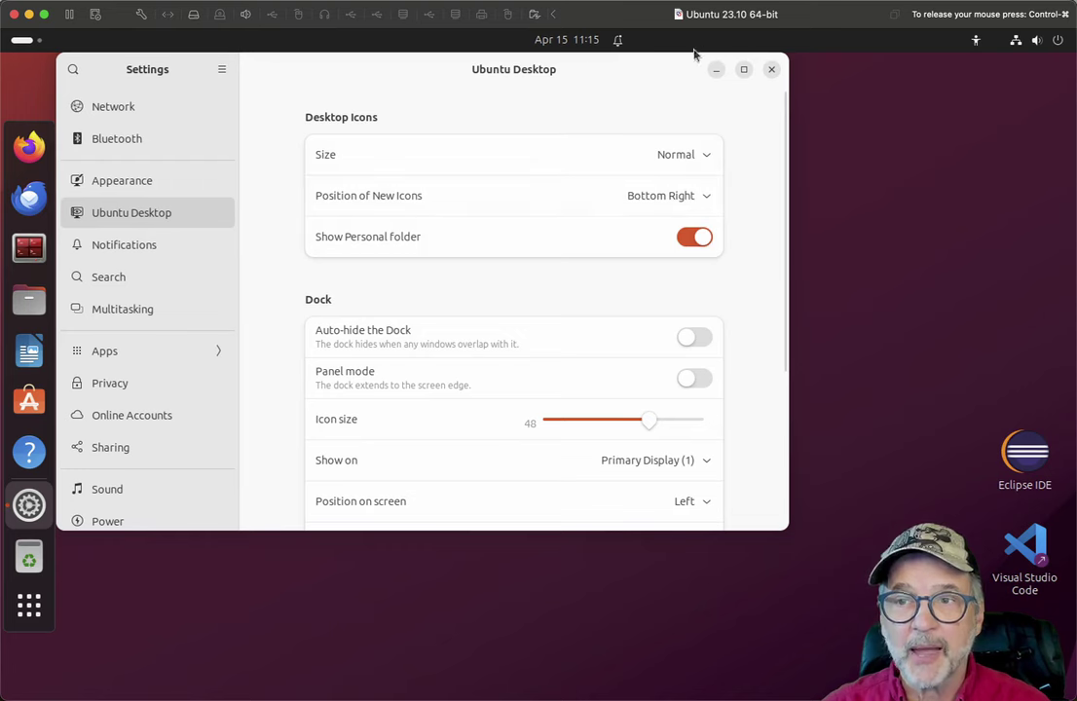
{"action": "left_click_drag", "start_coordinate": [652, 64], "coordinate": [765, 109]}
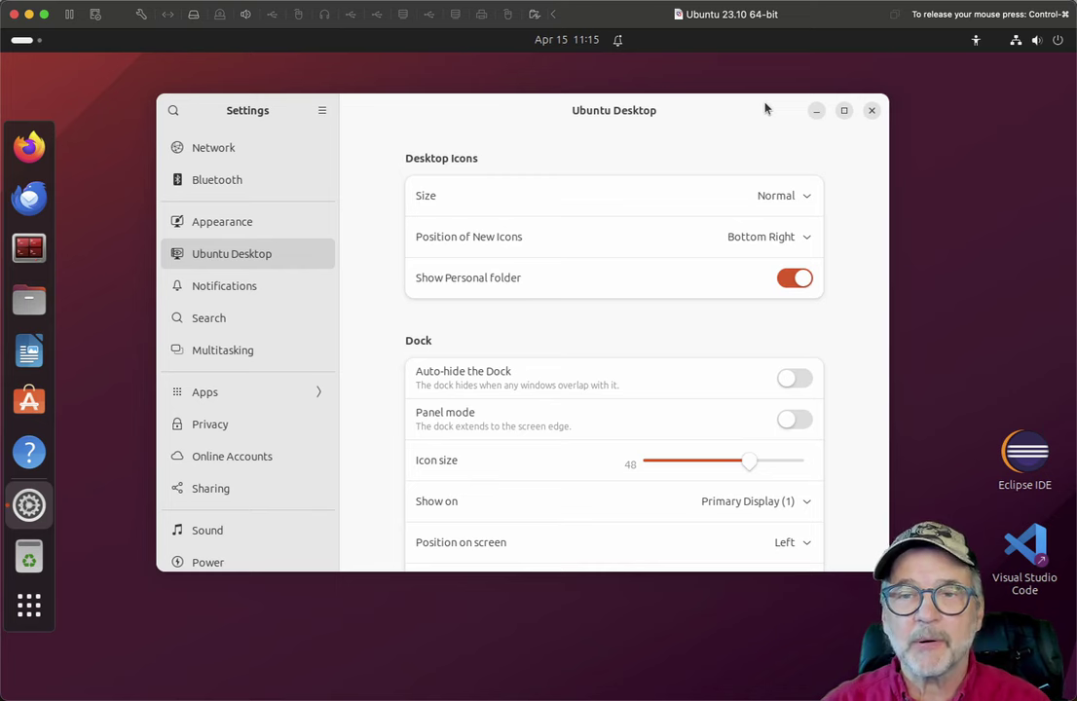
{"action": "left_click", "coordinate": [872, 111]}
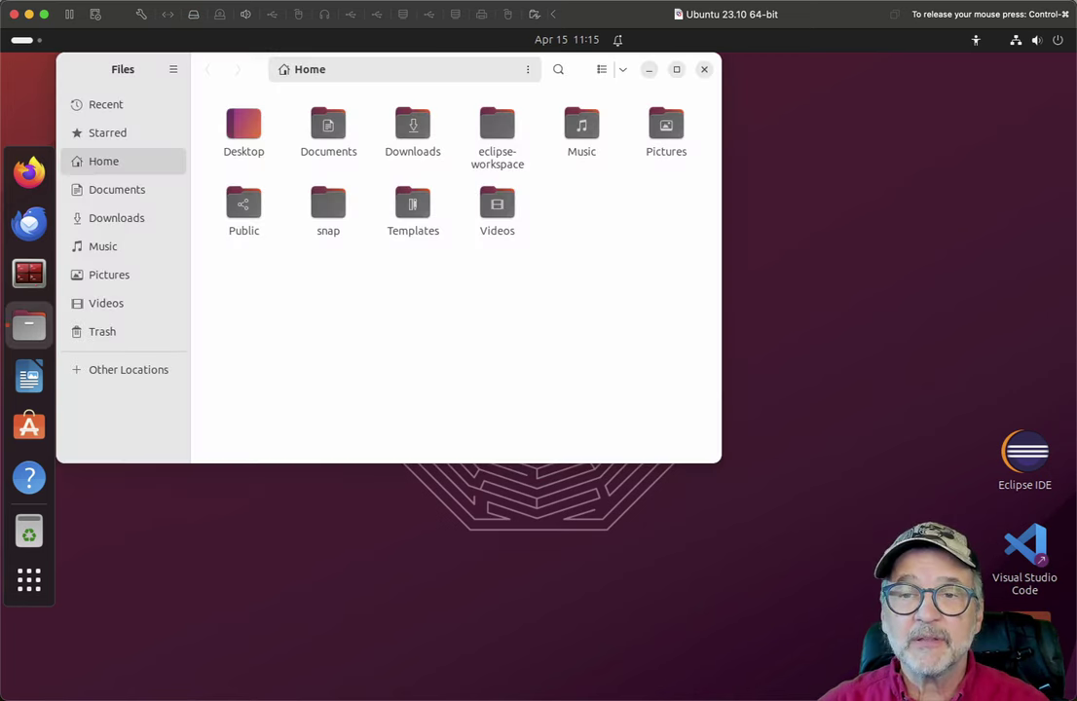
- Move the Files window away from the dock and look over the Desktop, Documents, Downloads and Templates folders in Home
{"action": "left_click_drag", "start_coordinate": [236, 77], "coordinate": [329, 140]}
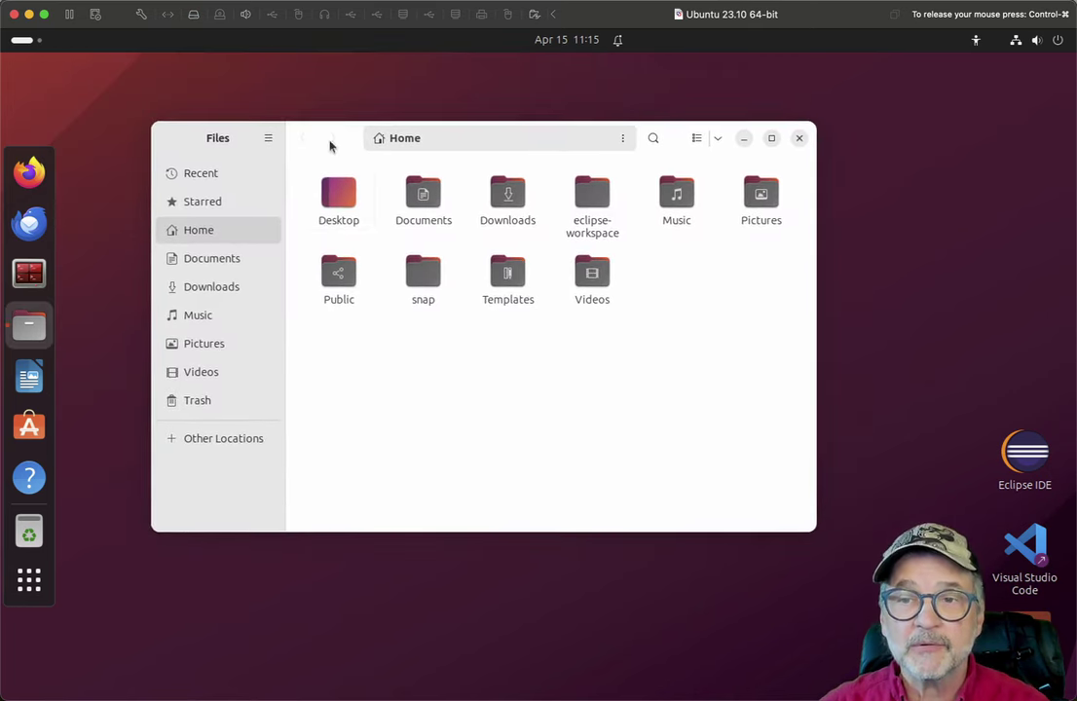
{"action": "left_click", "coordinate": [345, 193]}
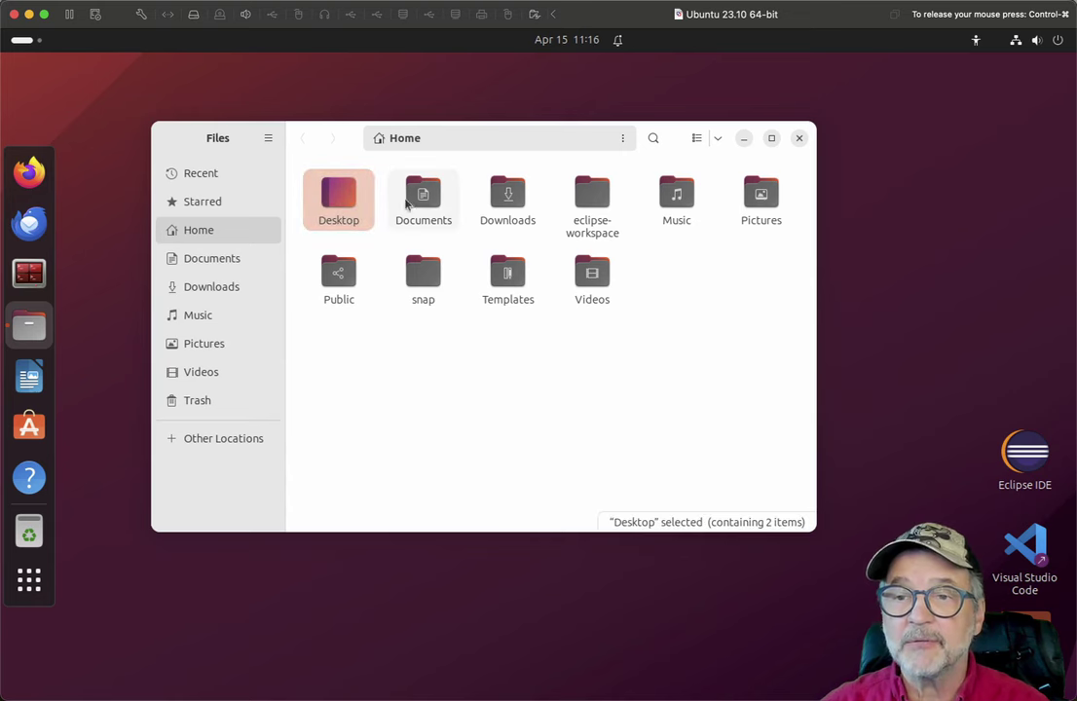
{"action": "left_click", "coordinate": [423, 194]}
{"action": "left_click", "coordinate": [492, 195]}
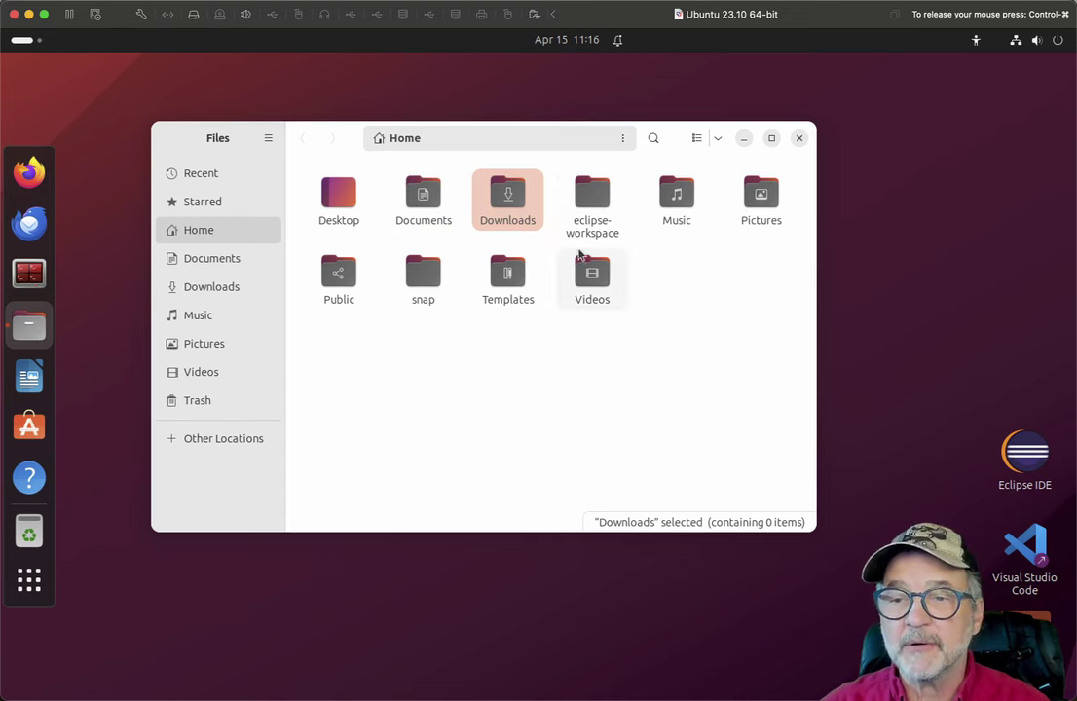
{"action": "left_click", "coordinate": [516, 280]}
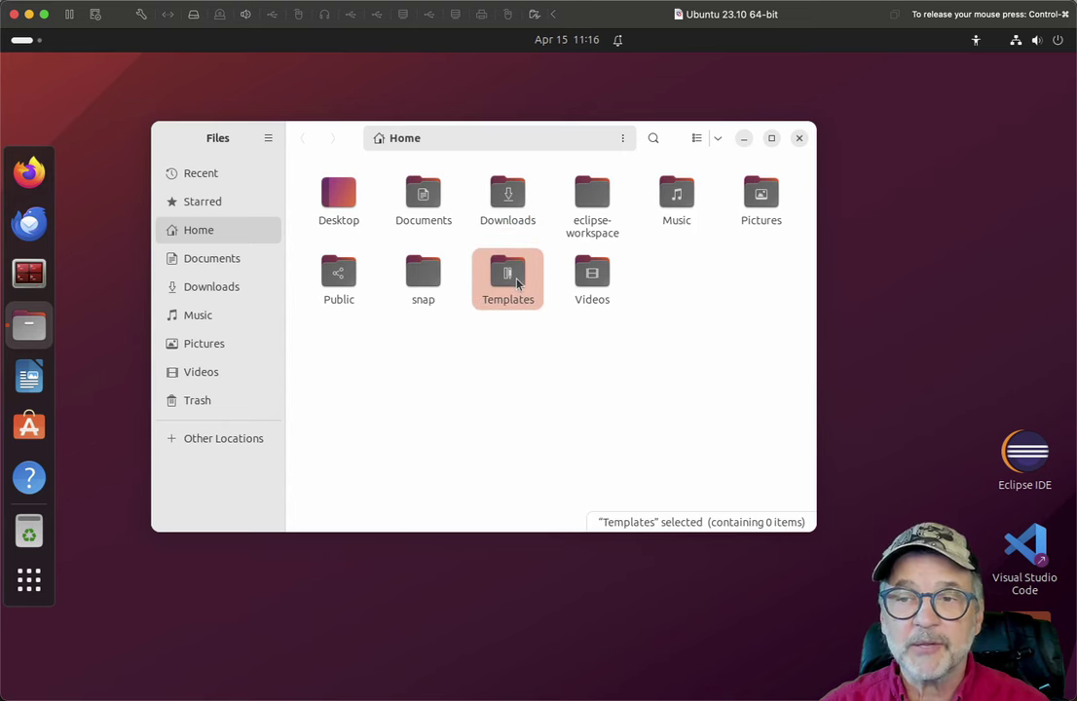
- Open the Templates folder, check the options available for its empty area, and return to Home
{"action": "double_click", "coordinate": [516, 282]}
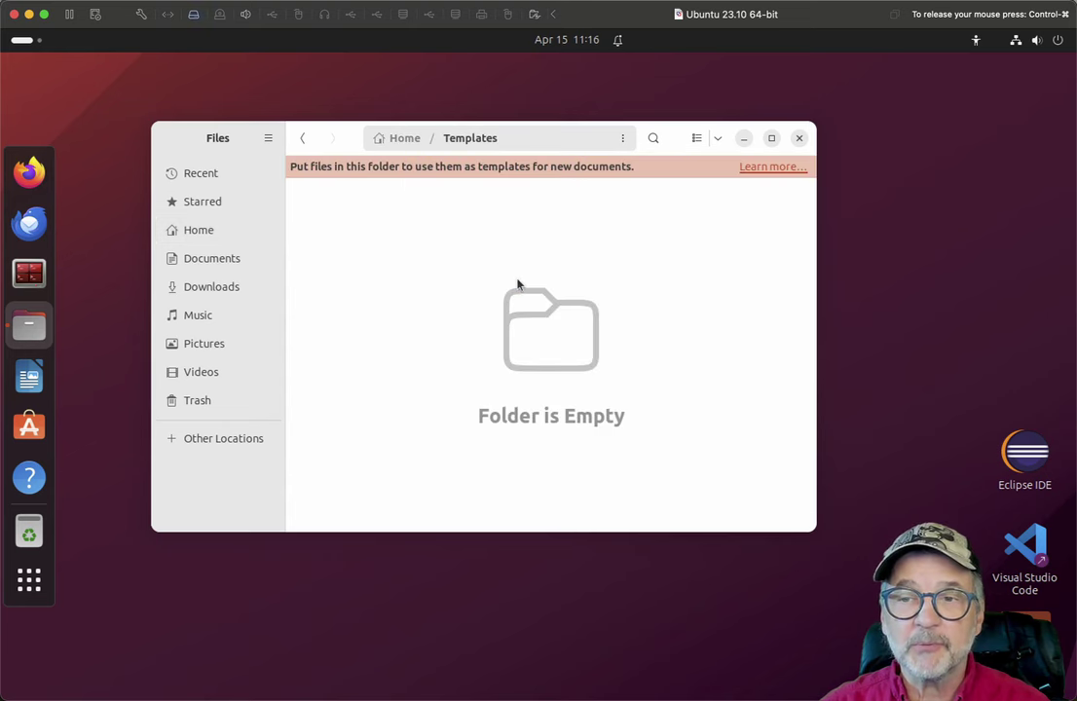
{"action": "right_click", "coordinate": [400, 304]}
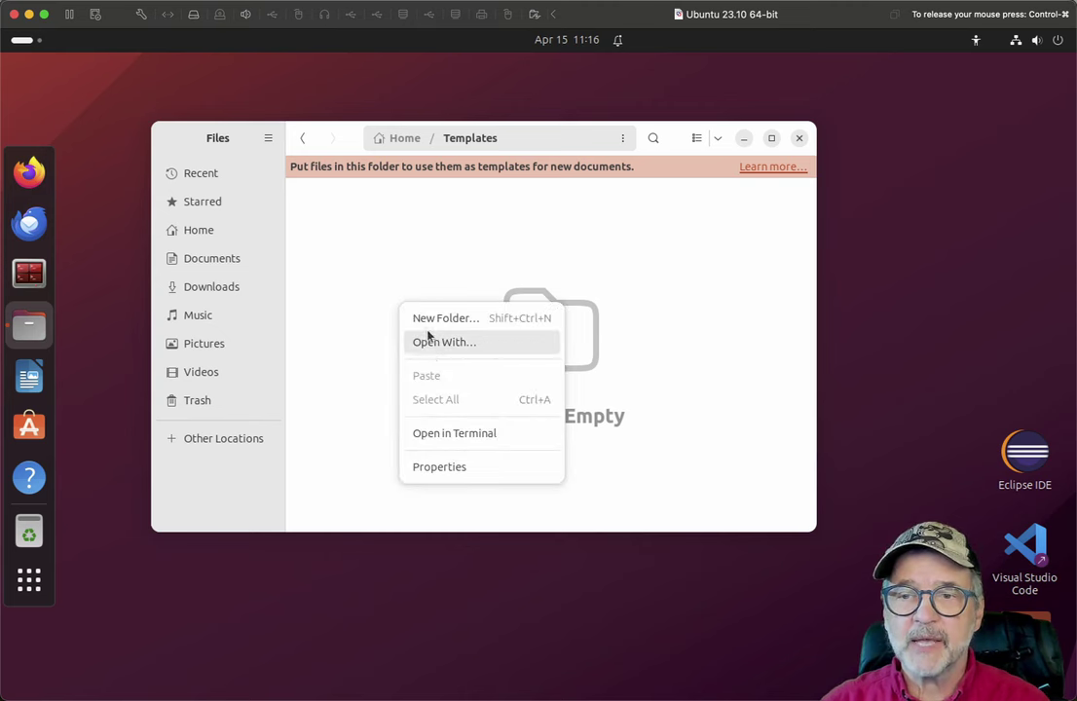
{"action": "left_click", "coordinate": [344, 321]}
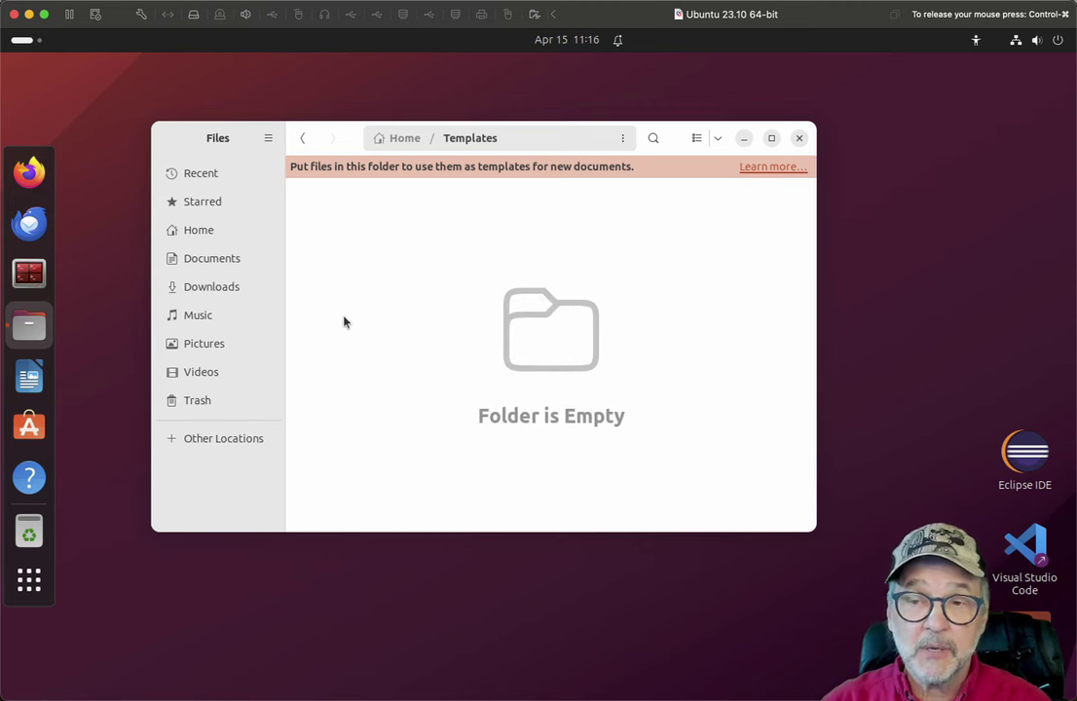
{"action": "left_click", "coordinate": [404, 140]}
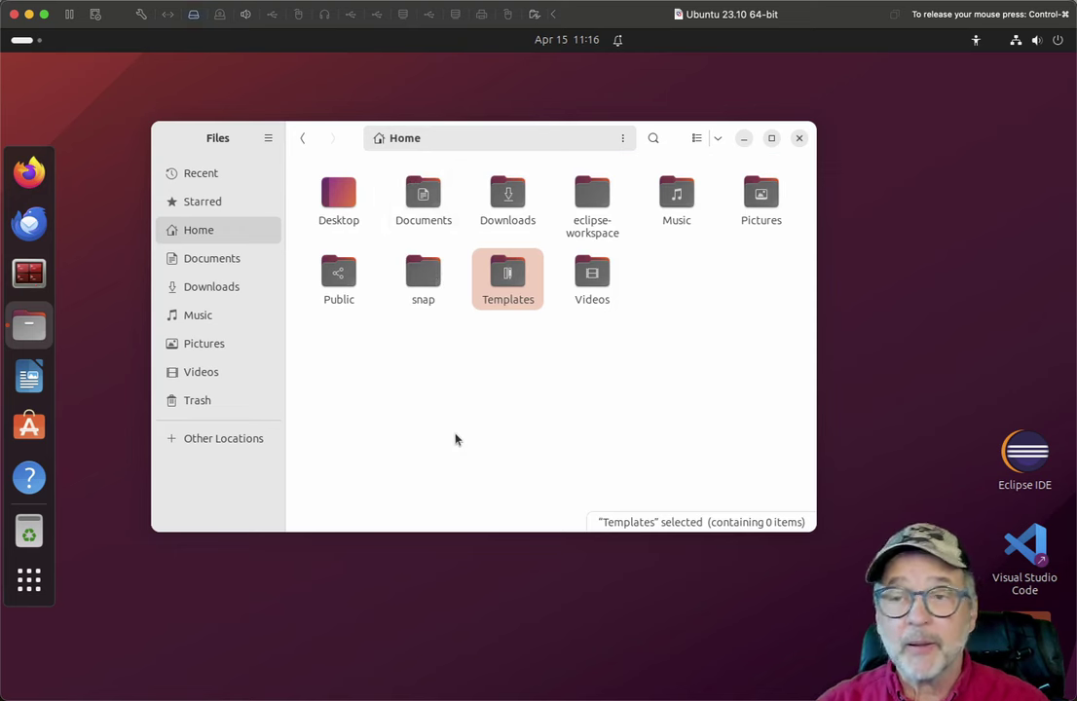
- Copy main.asm from the LinuxASM64bitTemplate folder under Documents/ASMProjs
{"action": "double_click", "coordinate": [428, 196]}
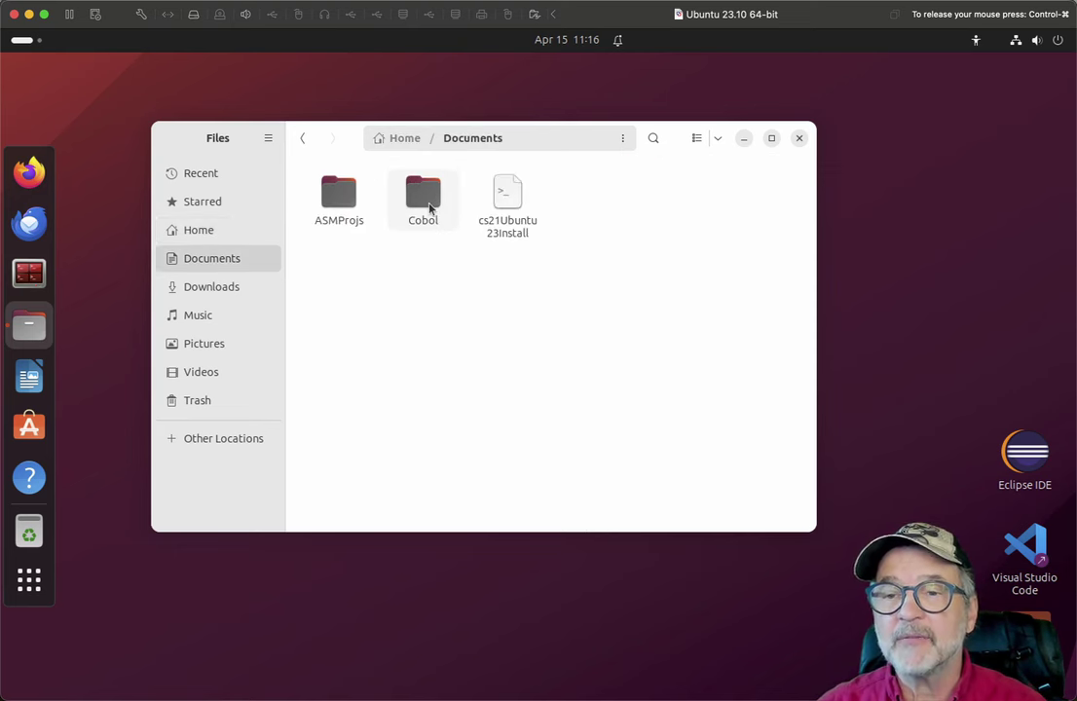
{"action": "double_click", "coordinate": [336, 198]}
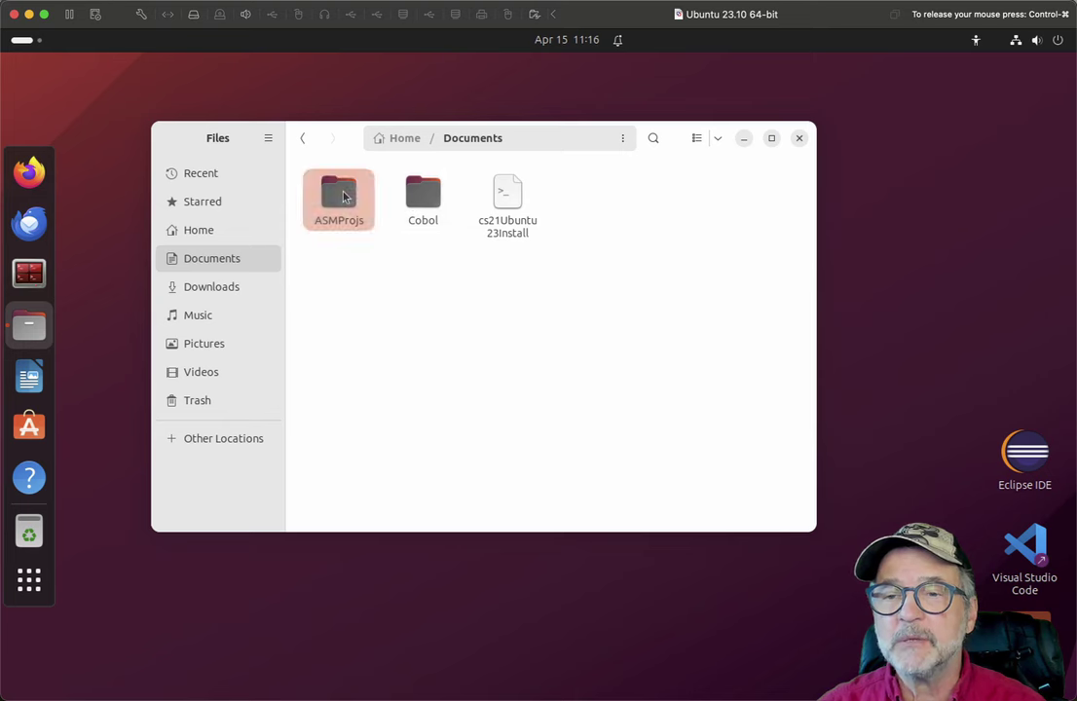
{"action": "double_click", "coordinate": [338, 197]}
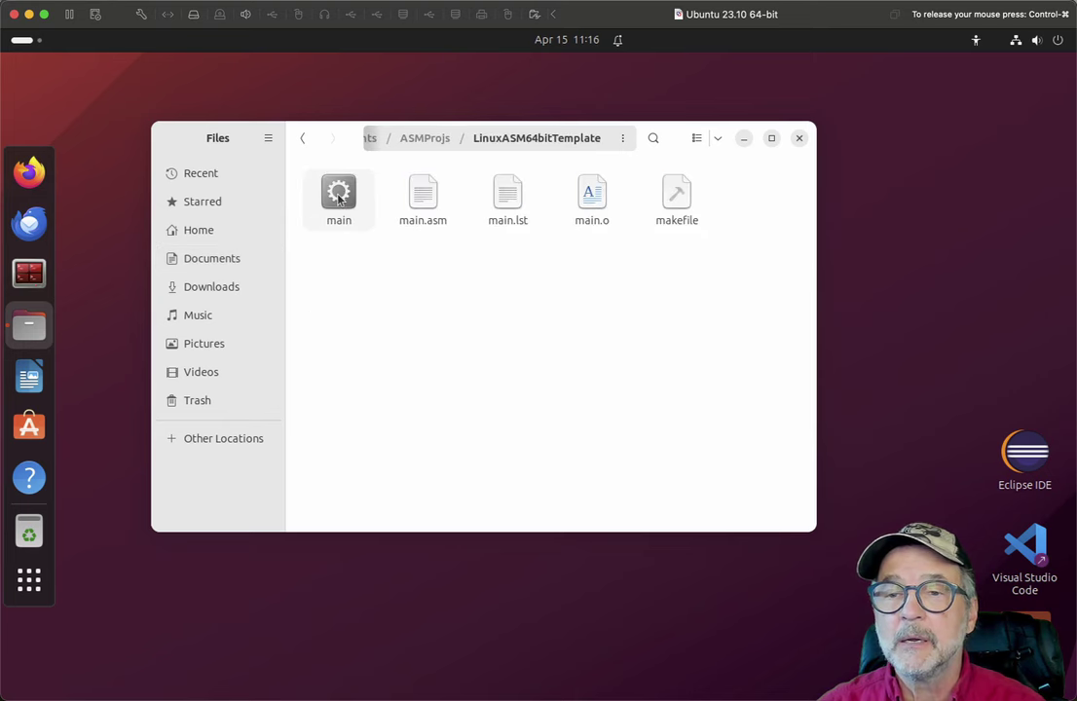
{"action": "left_click", "coordinate": [436, 200]}
{"action": "right_click", "coordinate": [437, 201]}
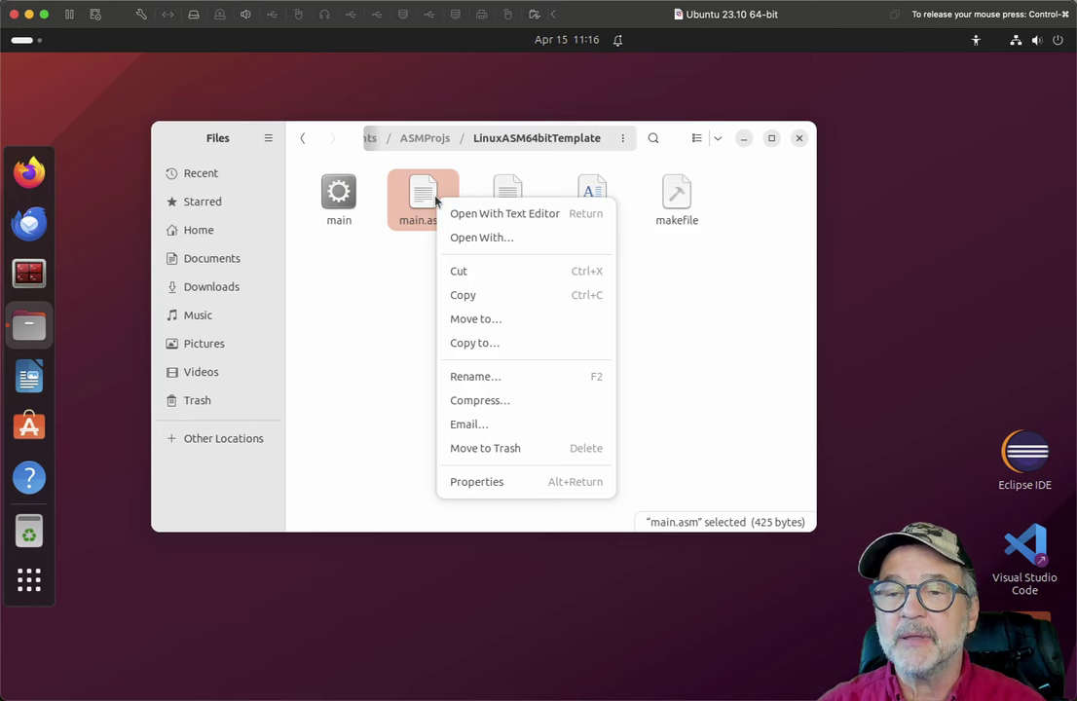
{"action": "left_click", "coordinate": [458, 295]}
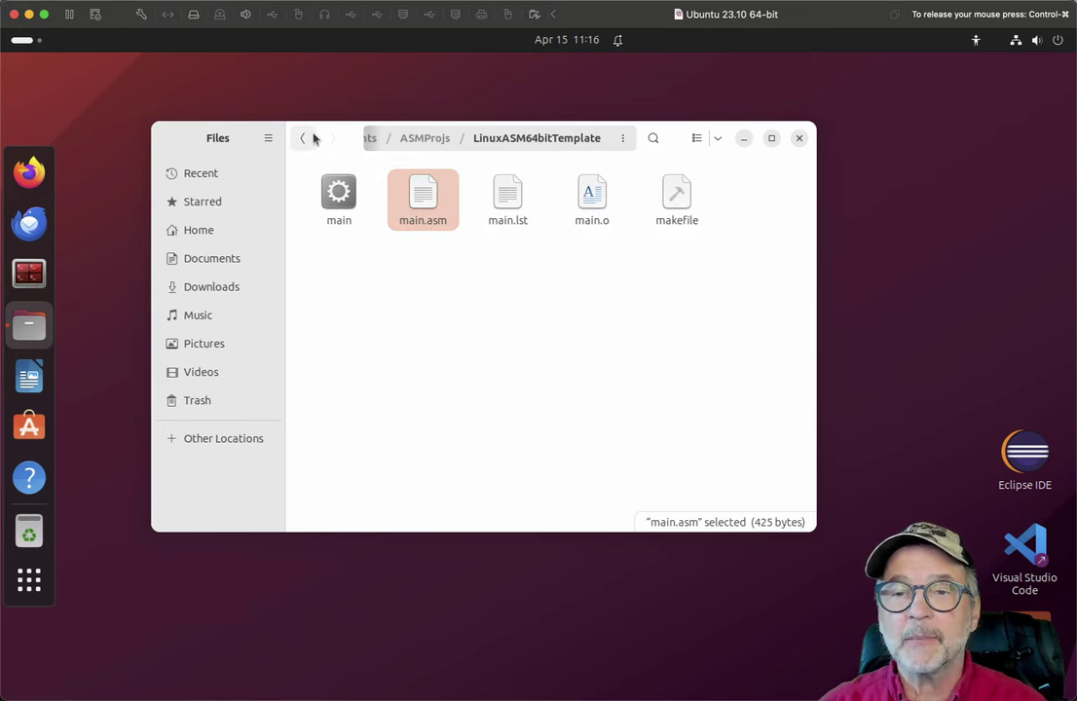
- Paste the copied main.asm file into the Templates folder in Home
{"action": "left_click", "coordinate": [201, 232]}
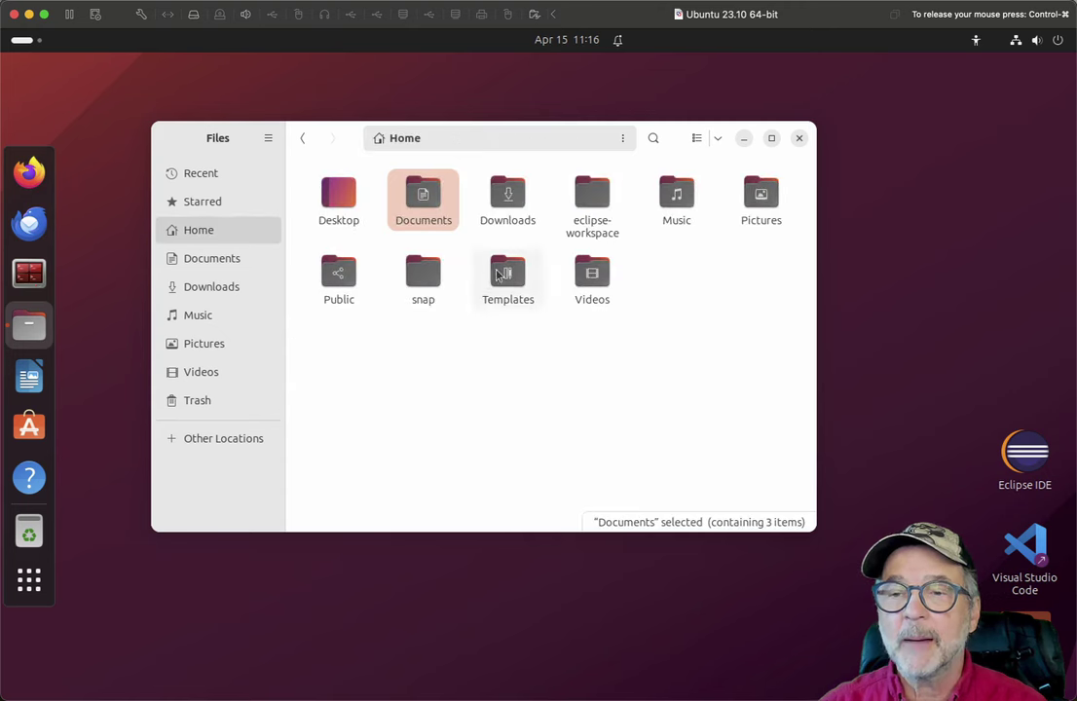
{"action": "double_click", "coordinate": [500, 271]}
{"action": "right_click", "coordinate": [420, 255]}
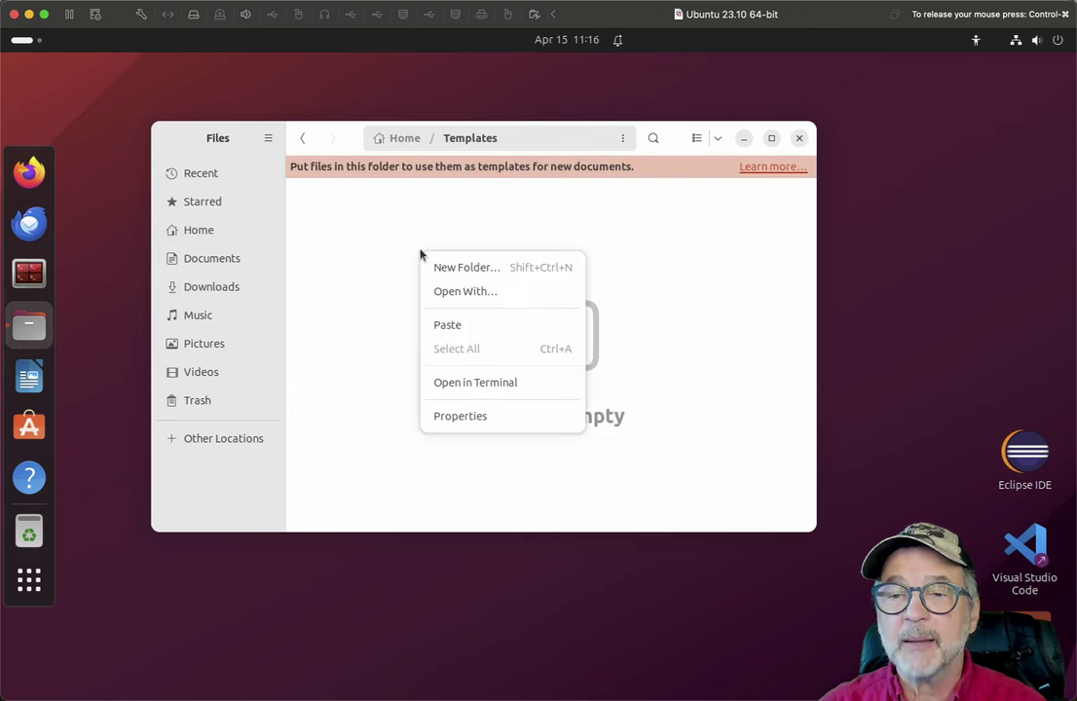
{"action": "left_click", "coordinate": [461, 326]}
- Rename main.asm in the Templates folder as AssemblyProgram.asm
{"action": "right_click", "coordinate": [358, 212]}
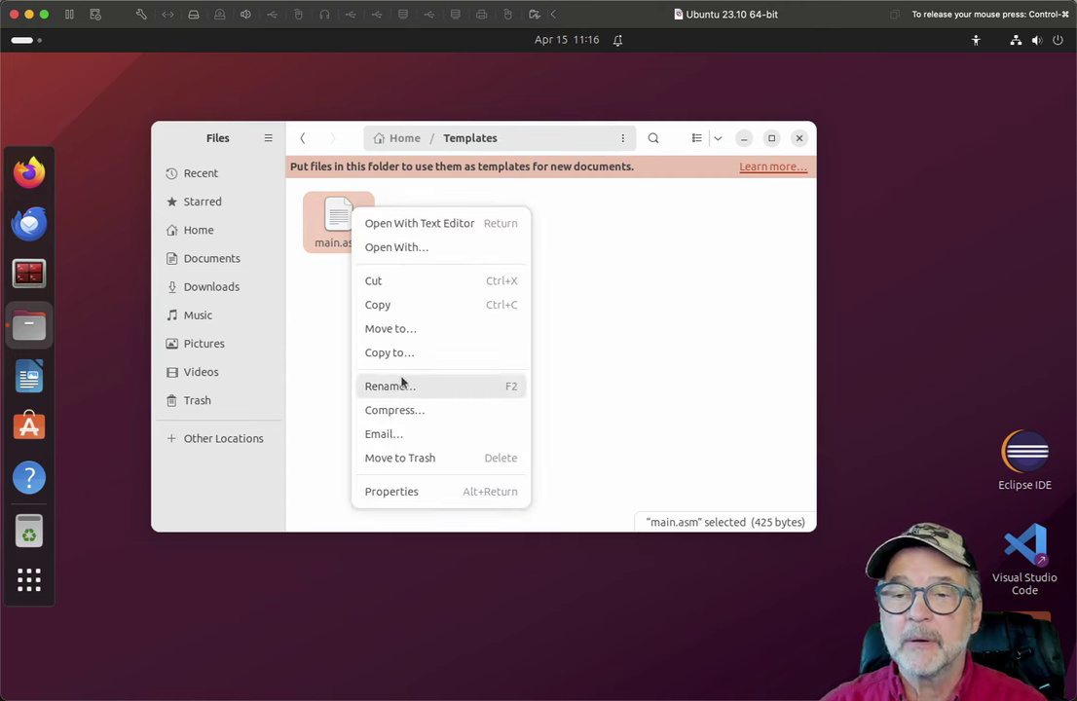
{"action": "left_click", "coordinate": [401, 382]}
{"action": "type", "text": "AssemblyPr"}
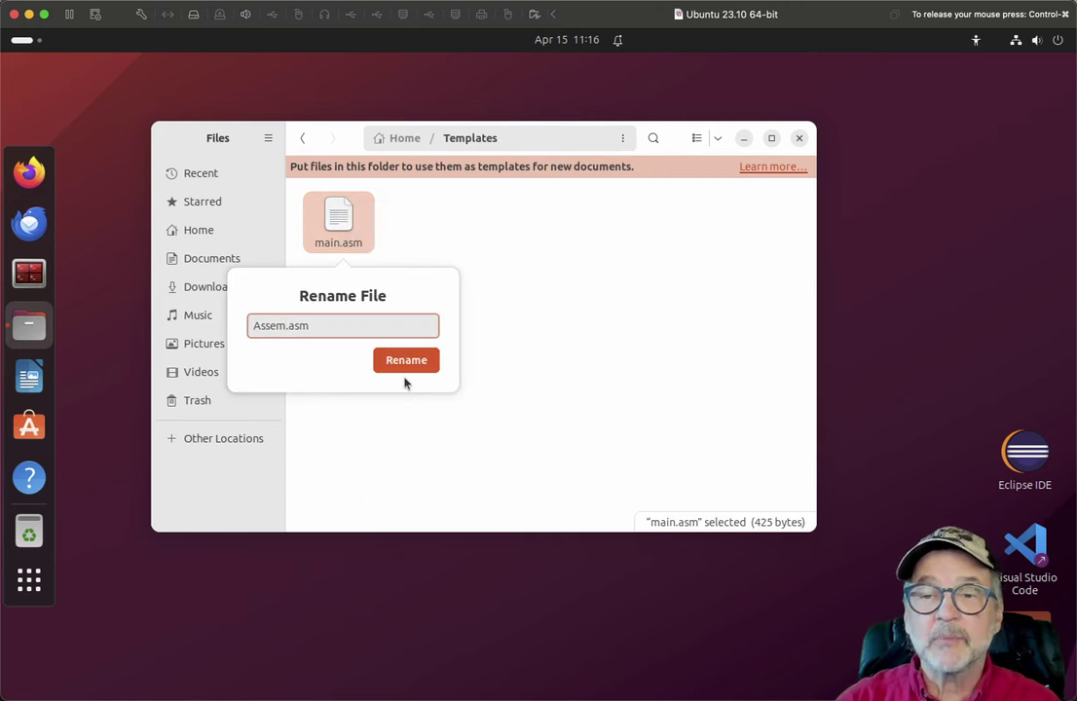
{"action": "type", "text": "ogram"}
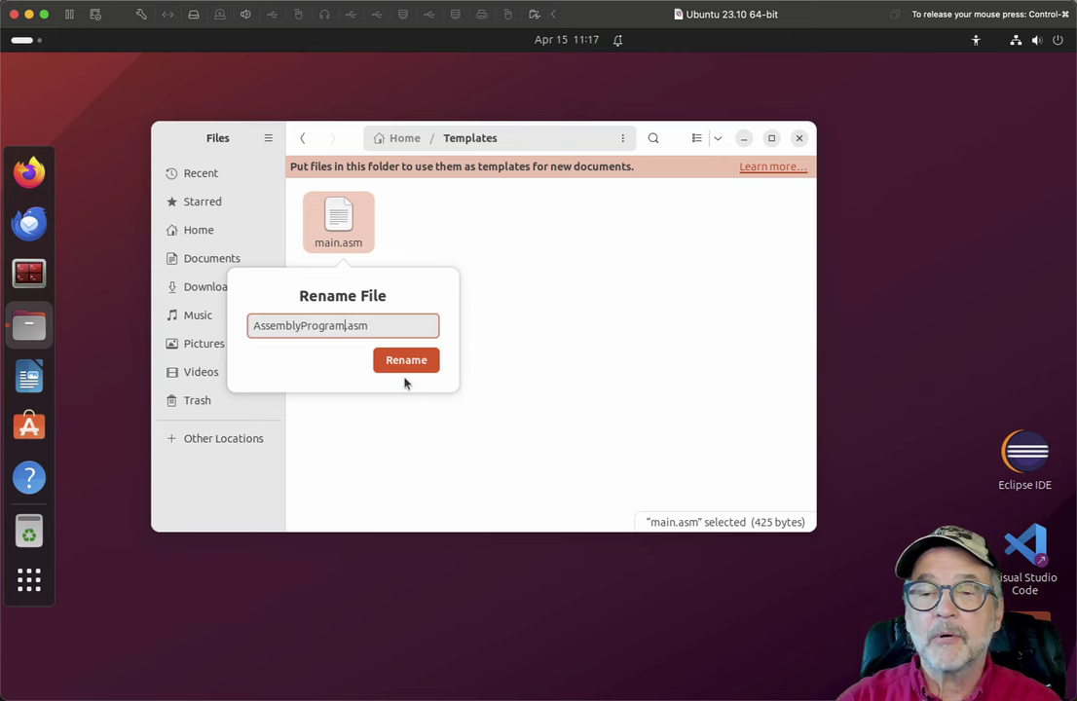
{"action": "key", "text": "Return"}
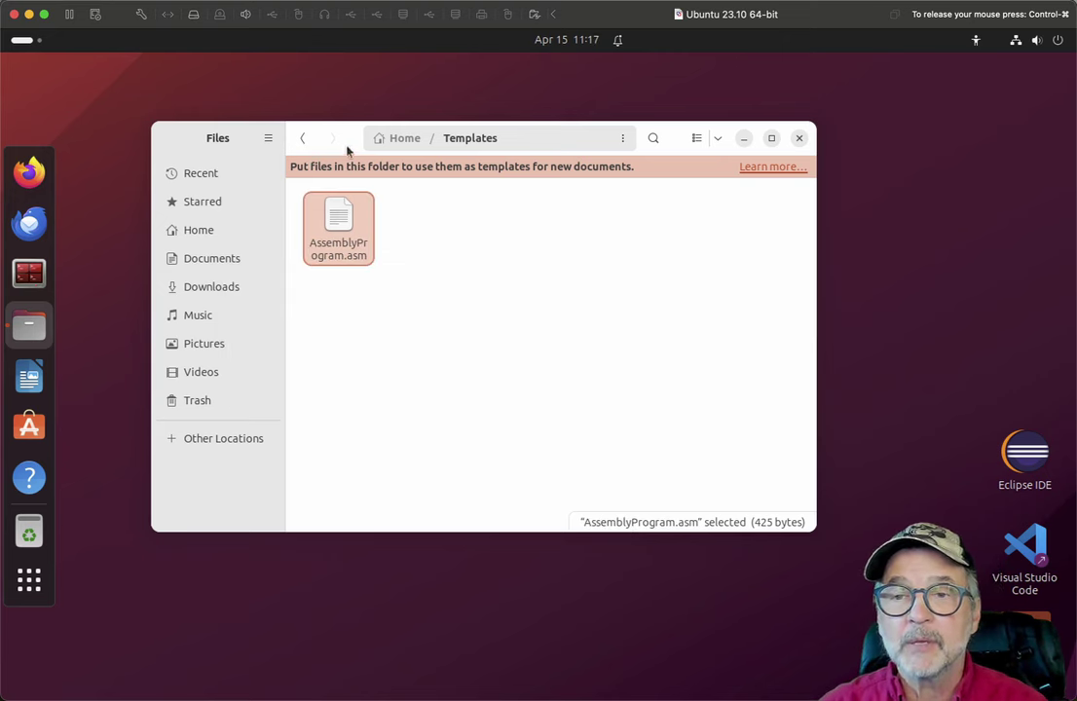
- Create a new document in the Documents folder from the AssemblyProgram.asm template
{"action": "left_click", "coordinate": [220, 264]}
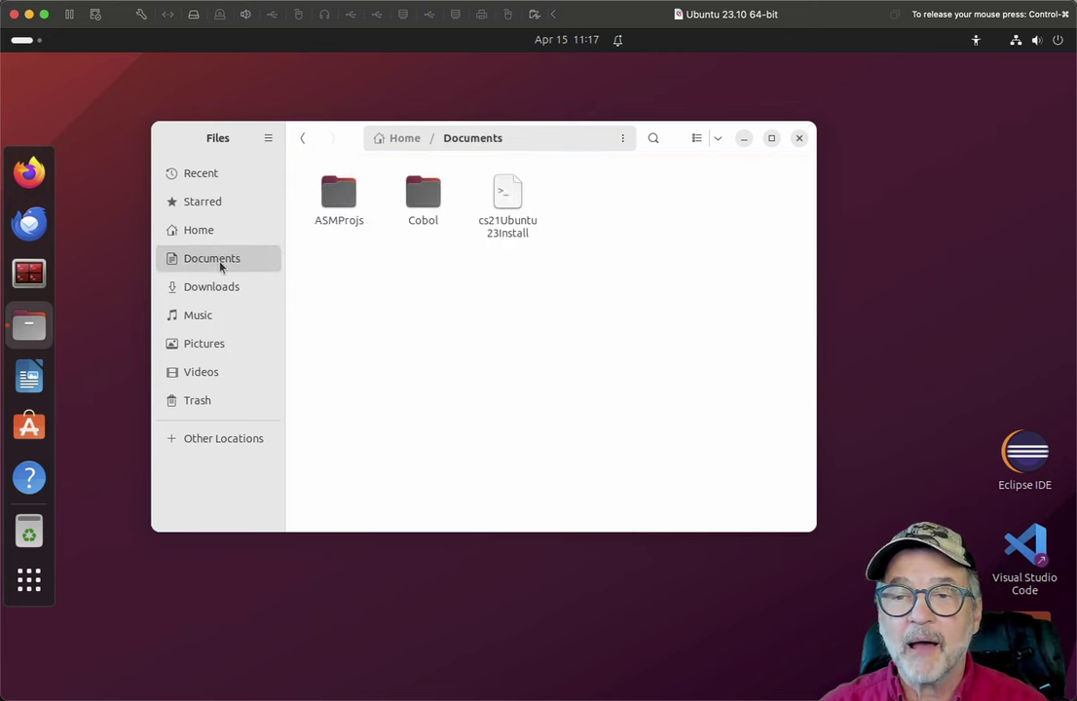
{"action": "right_click", "coordinate": [417, 300]}
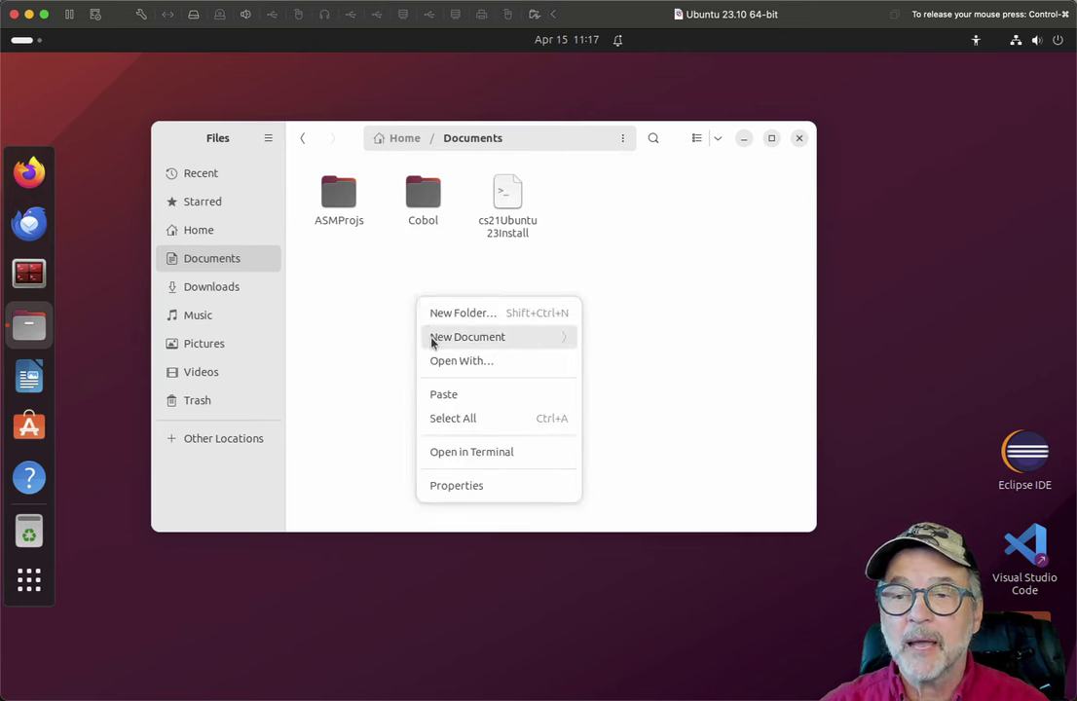
{"action": "left_click", "coordinate": [434, 339]}
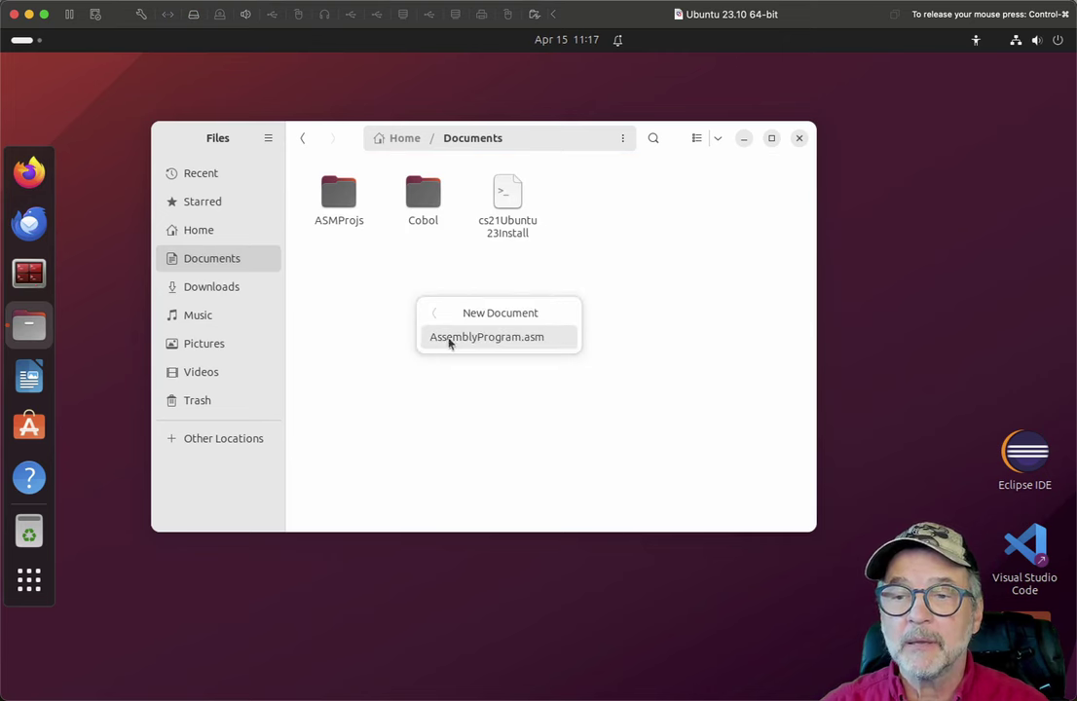
{"action": "left_click", "coordinate": [545, 337]}
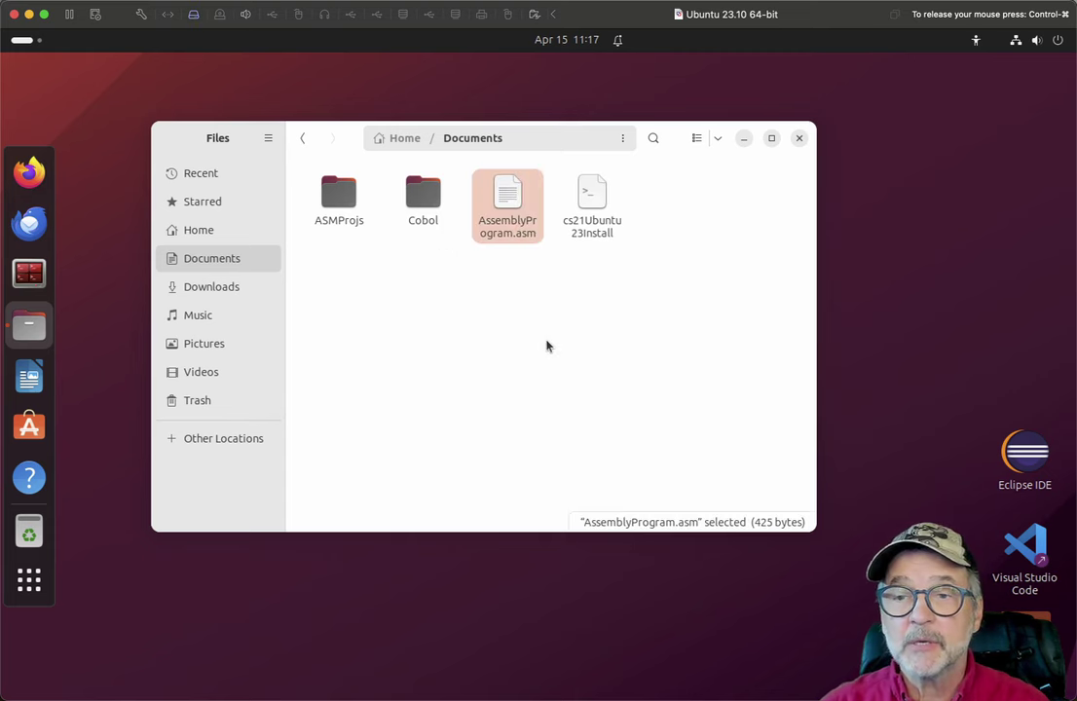
- Move AssemblyProgram.asm from the Documents folder to the trash and close Files
{"action": "right_click", "coordinate": [503, 196]}
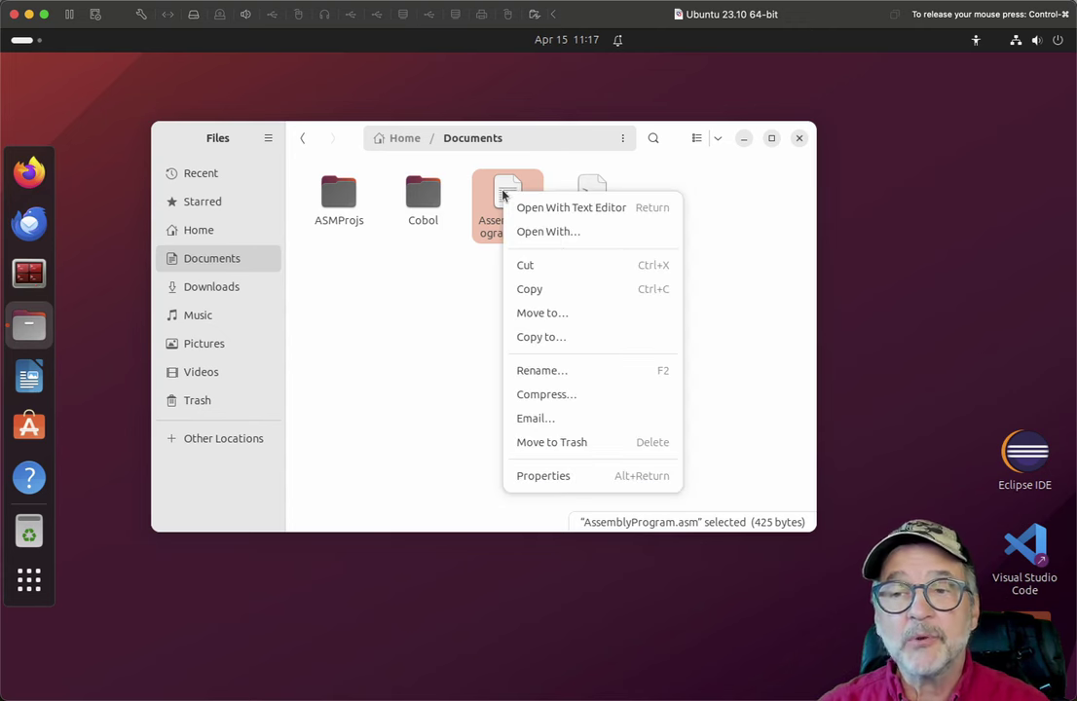
{"action": "left_click", "coordinate": [551, 442]}
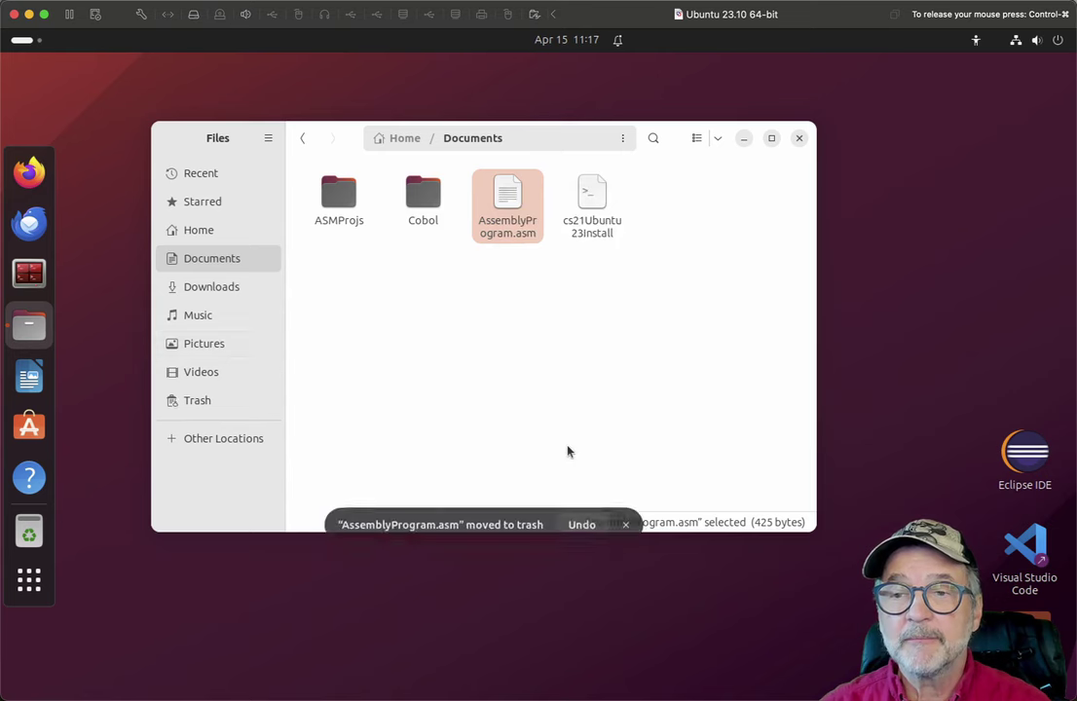
{"action": "left_click", "coordinate": [800, 137]}
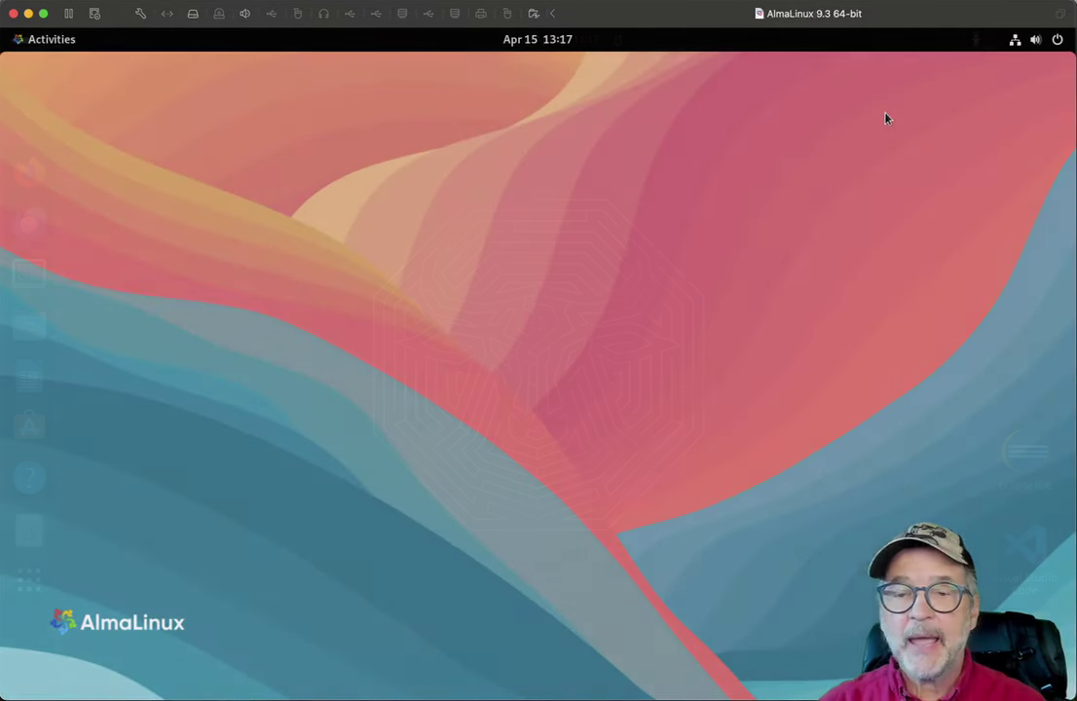
- Switch to the AlmaLinux 9.3 virtual machine, view its dock and installed applications, and go to the second workspace
{"action": "left_click", "coordinate": [514, 341]}
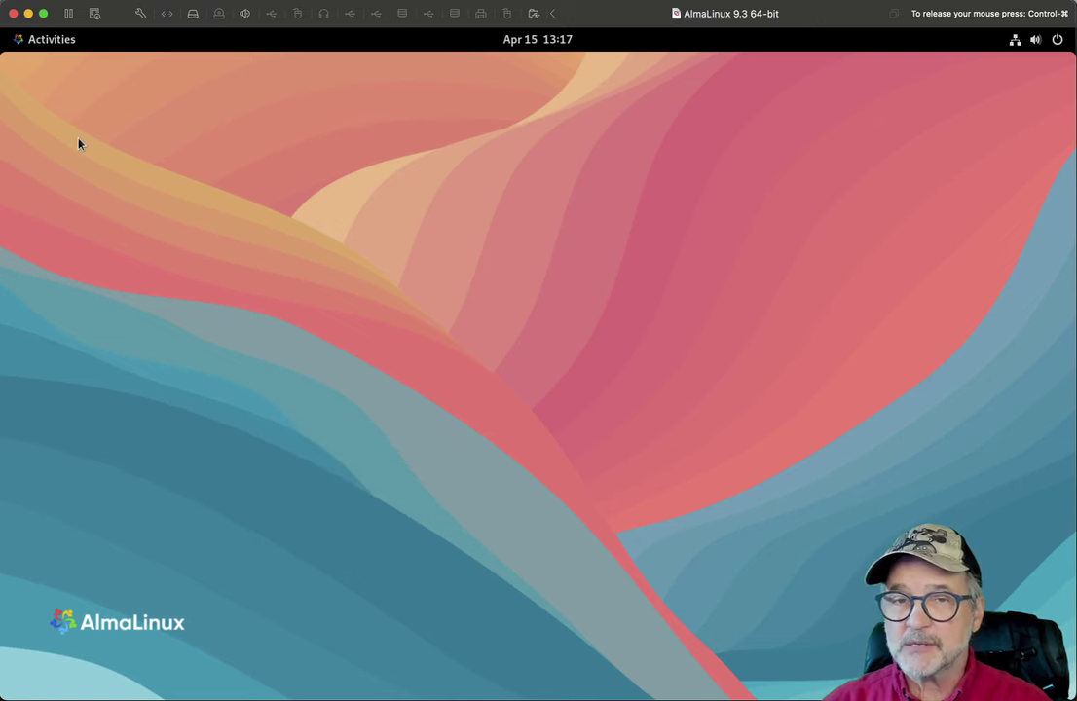
{"action": "left_click", "coordinate": [55, 41]}
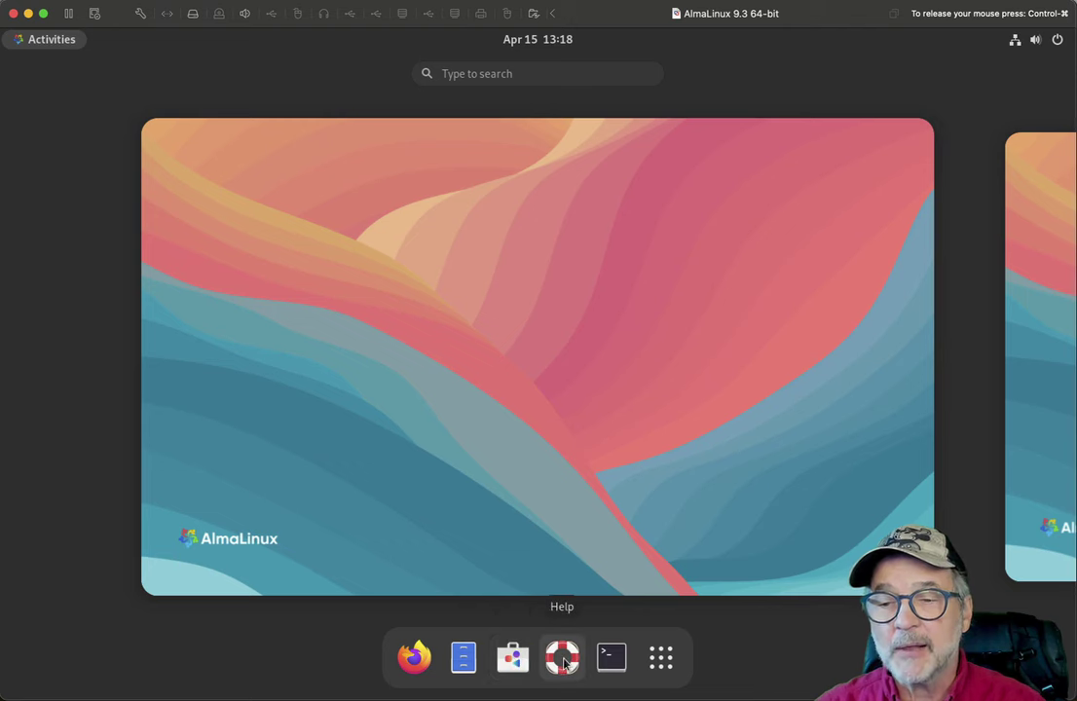
{"action": "left_click", "coordinate": [660, 660]}
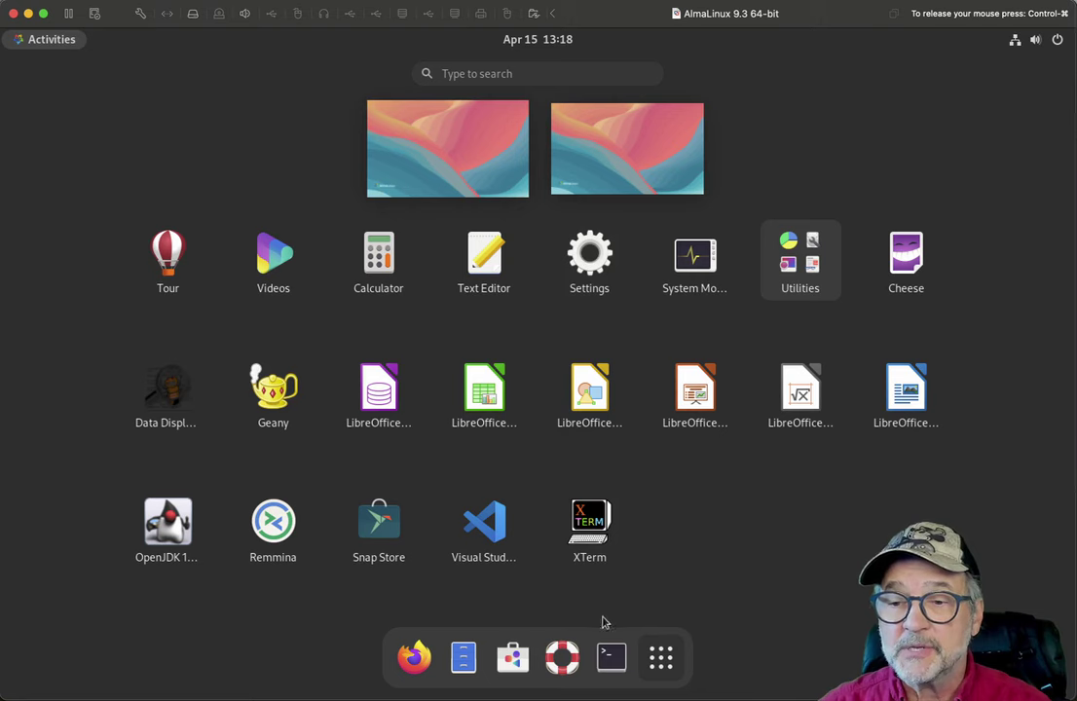
{"action": "left_click", "coordinate": [592, 143]}
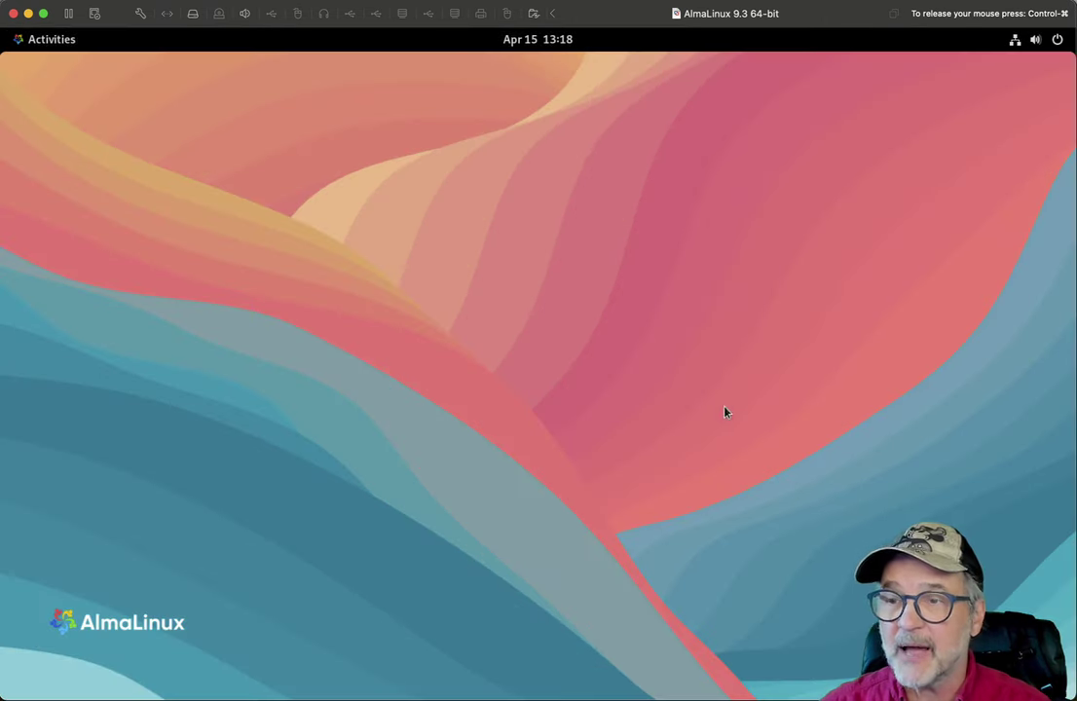
- Switch back and forth between the two workspaces in the Activities overview and return to the first workspace's desktop
{"action": "left_click", "coordinate": [51, 40]}
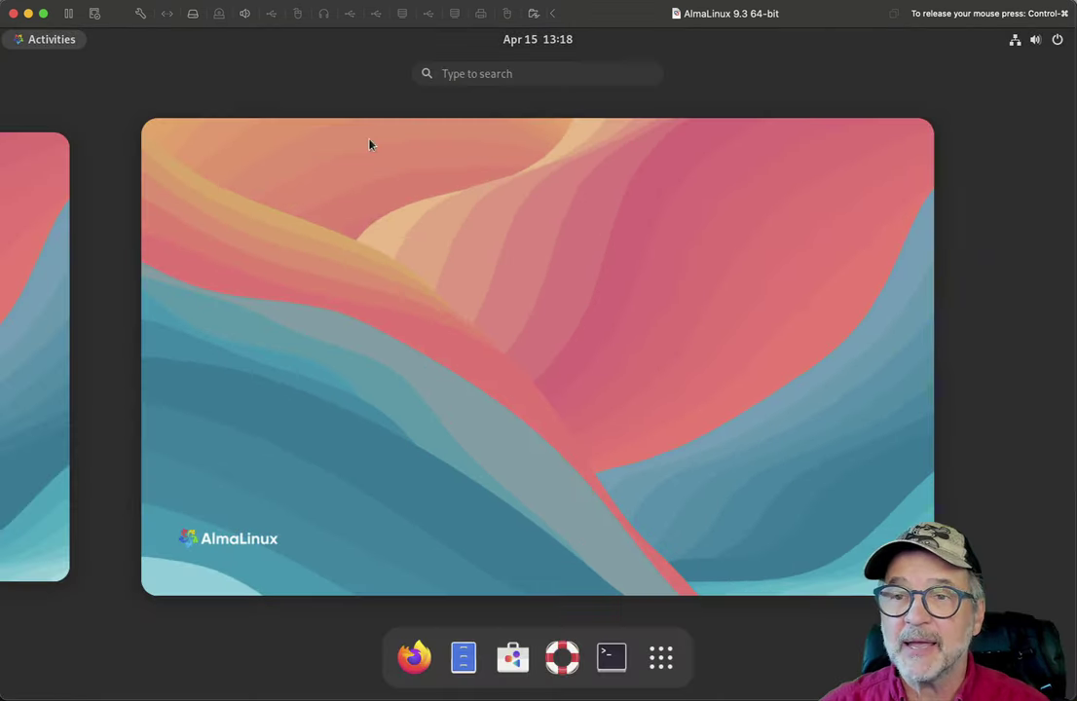
{"action": "left_click", "coordinate": [41, 355]}
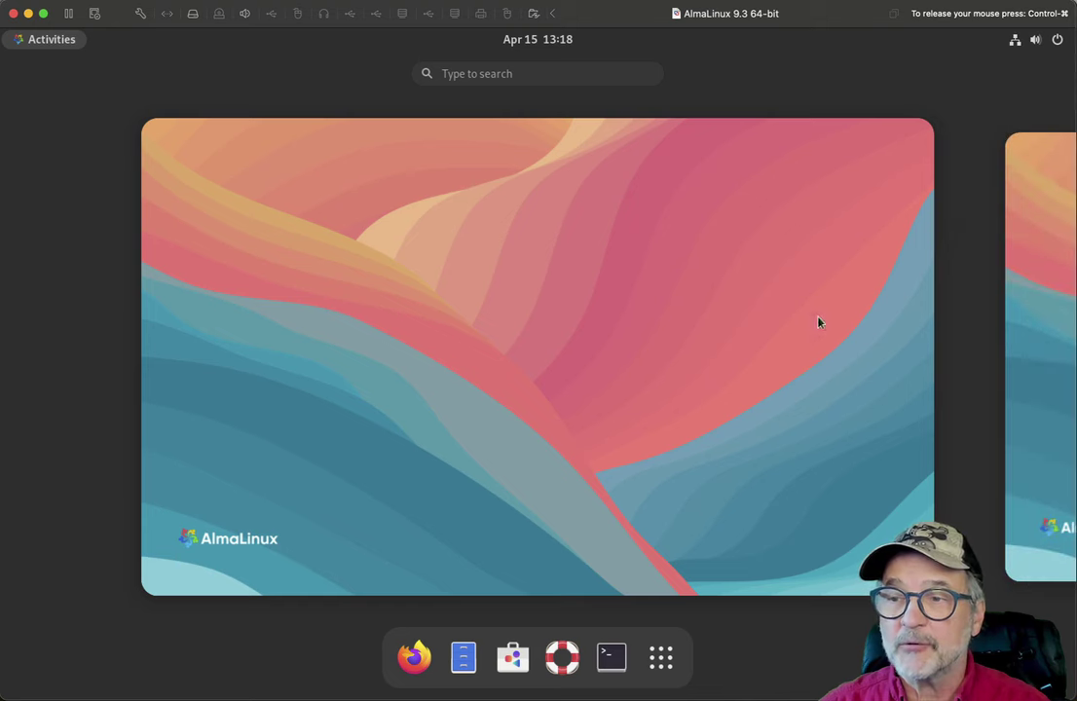
{"action": "left_click", "coordinate": [1038, 337]}
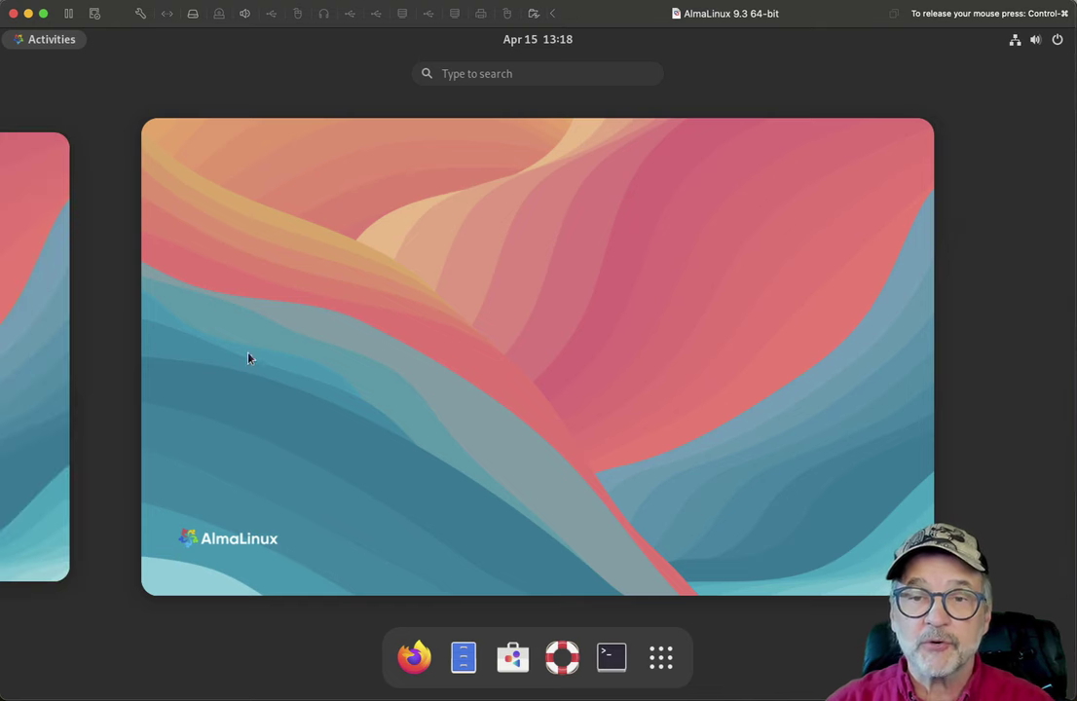
{"action": "left_click", "coordinate": [3, 351]}
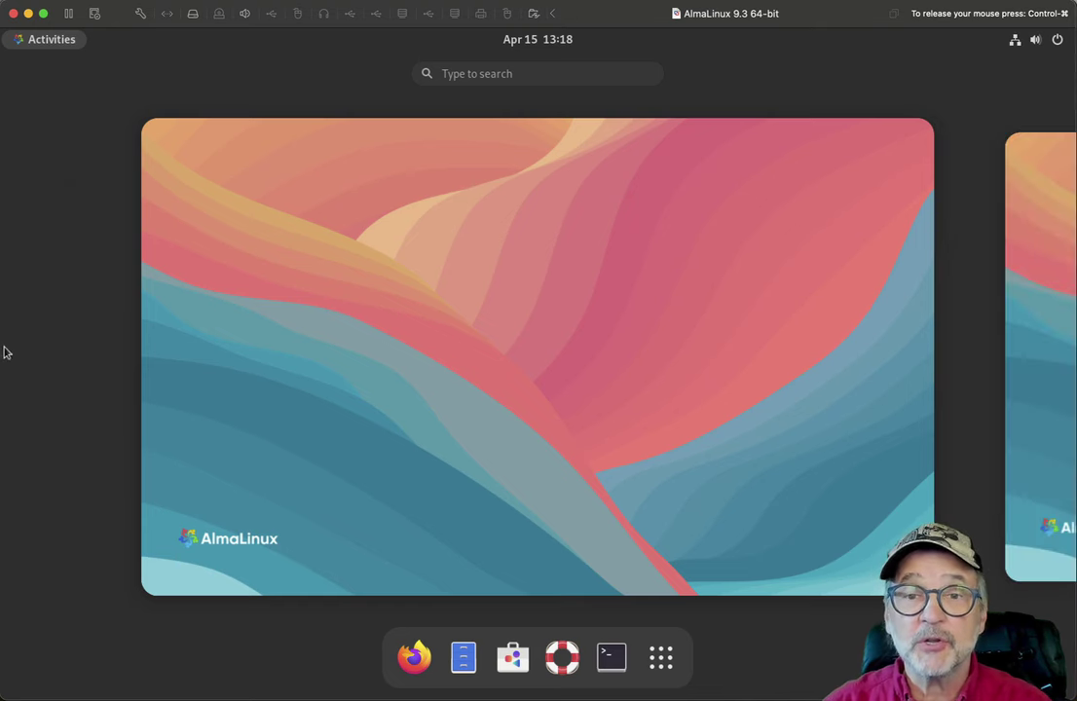
{"action": "left_click", "coordinate": [372, 339]}
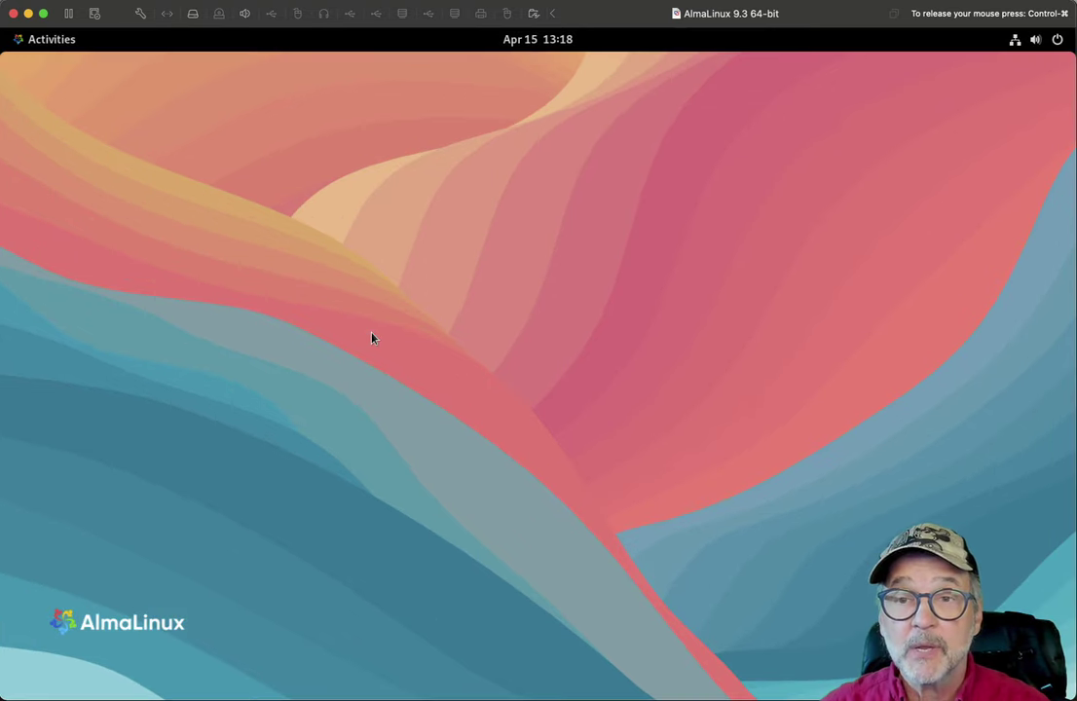
- Show all installed AlmaLinux applications and look through the Utilities folder
{"action": "left_click", "coordinate": [40, 41]}
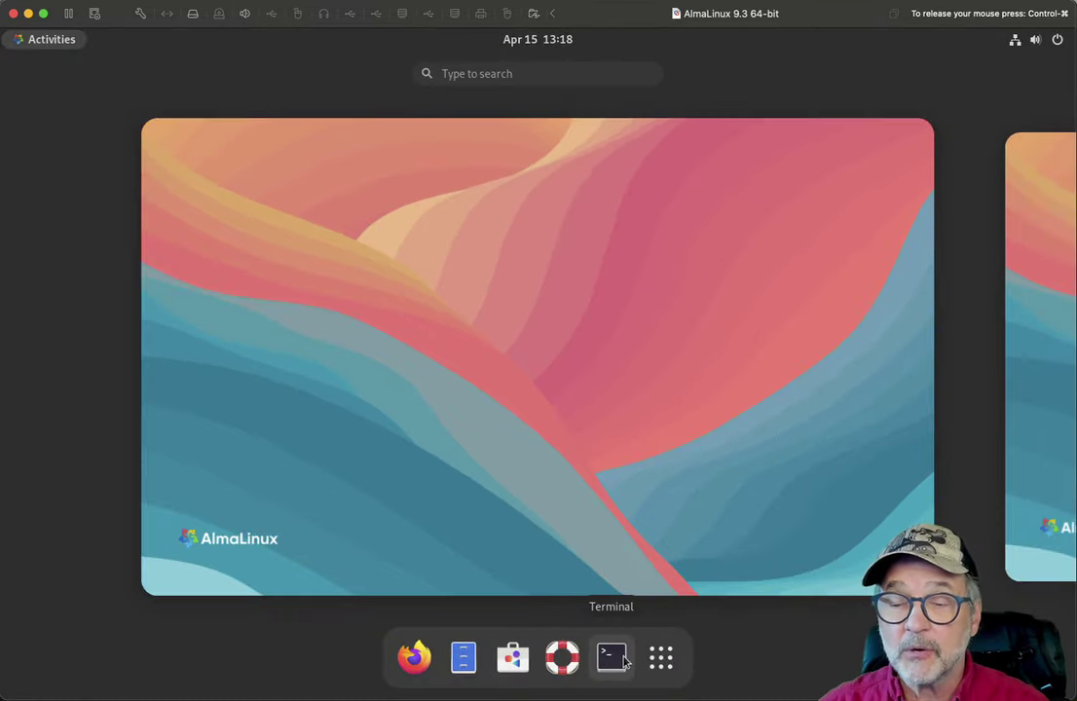
{"action": "left_click", "coordinate": [661, 657]}
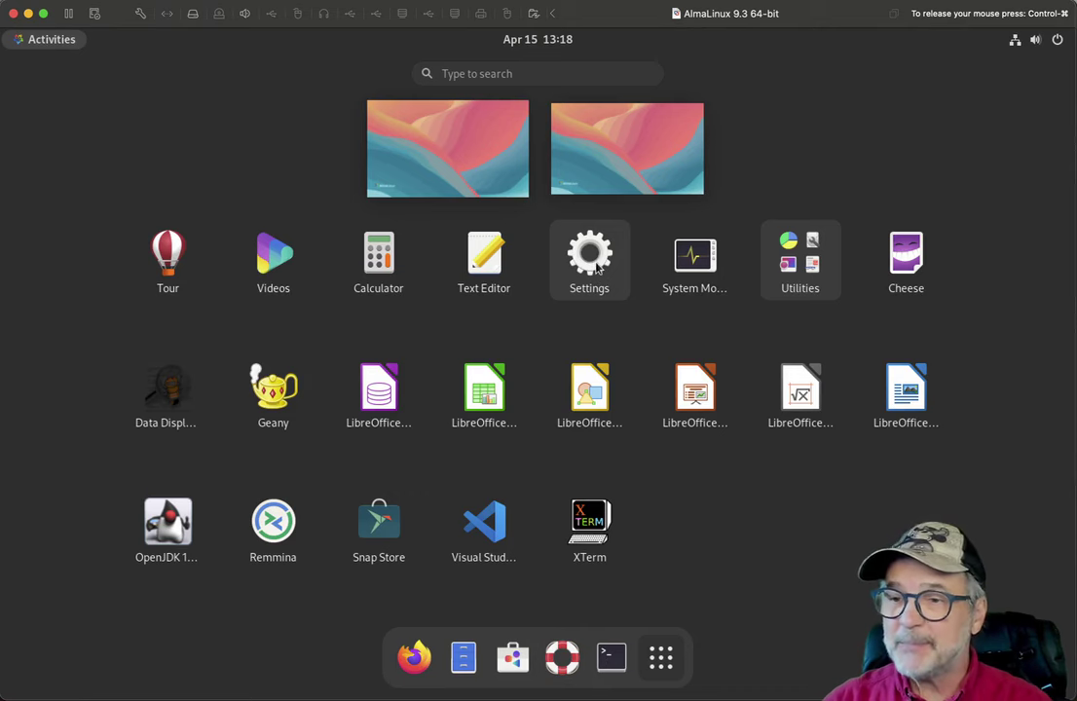
{"action": "left_click", "coordinate": [797, 249]}
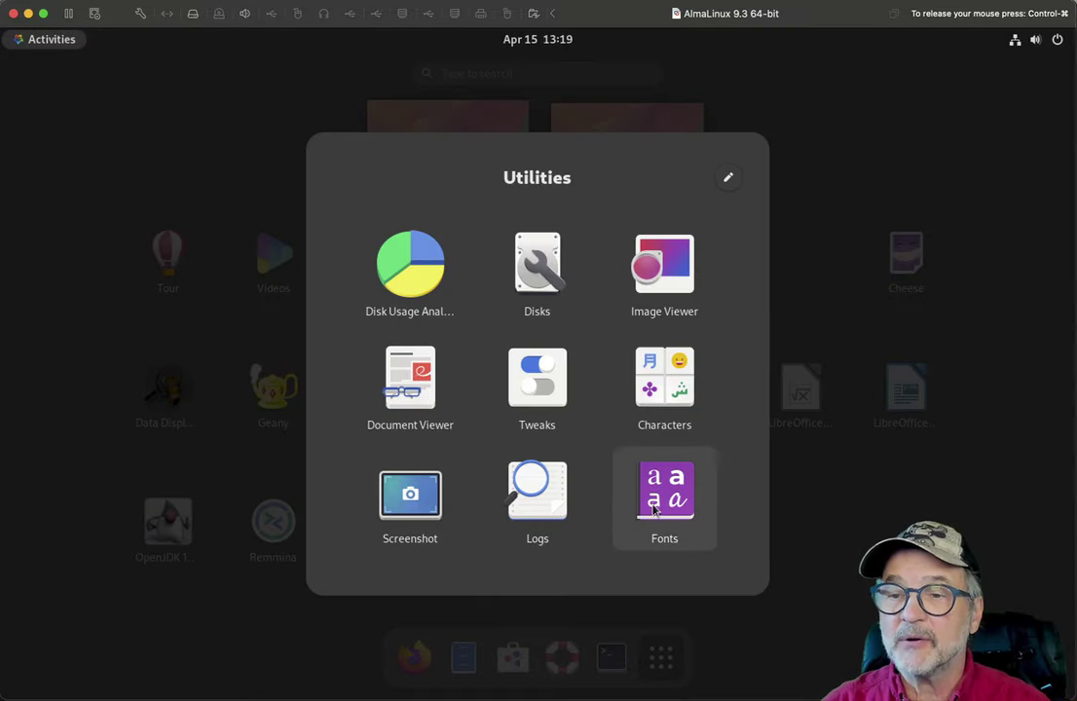
{"action": "left_click", "coordinate": [205, 300]}
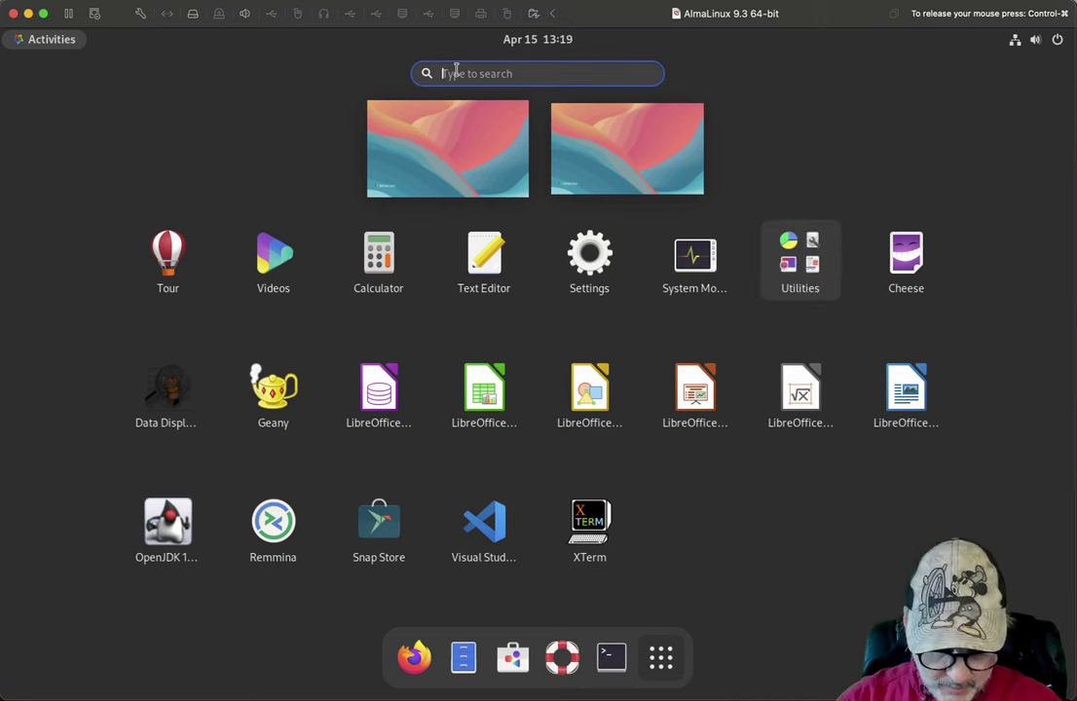
- Search for "update", check for available updates in Software, and close it
{"action": "type", "text": "update"}
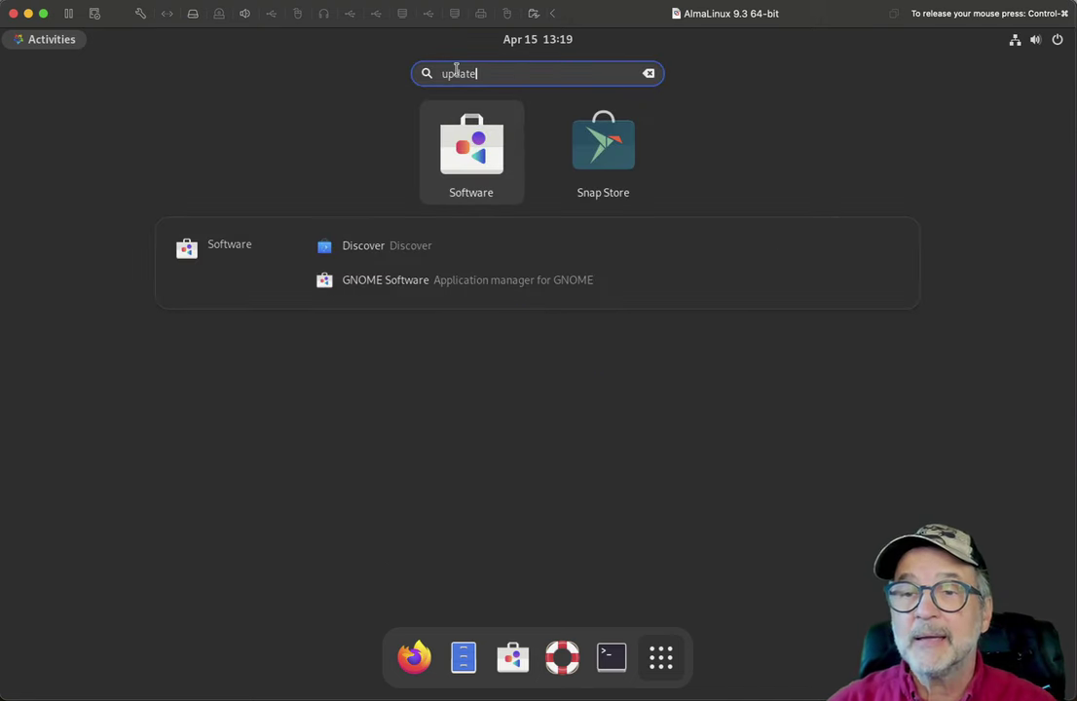
{"action": "left_click", "coordinate": [468, 161]}
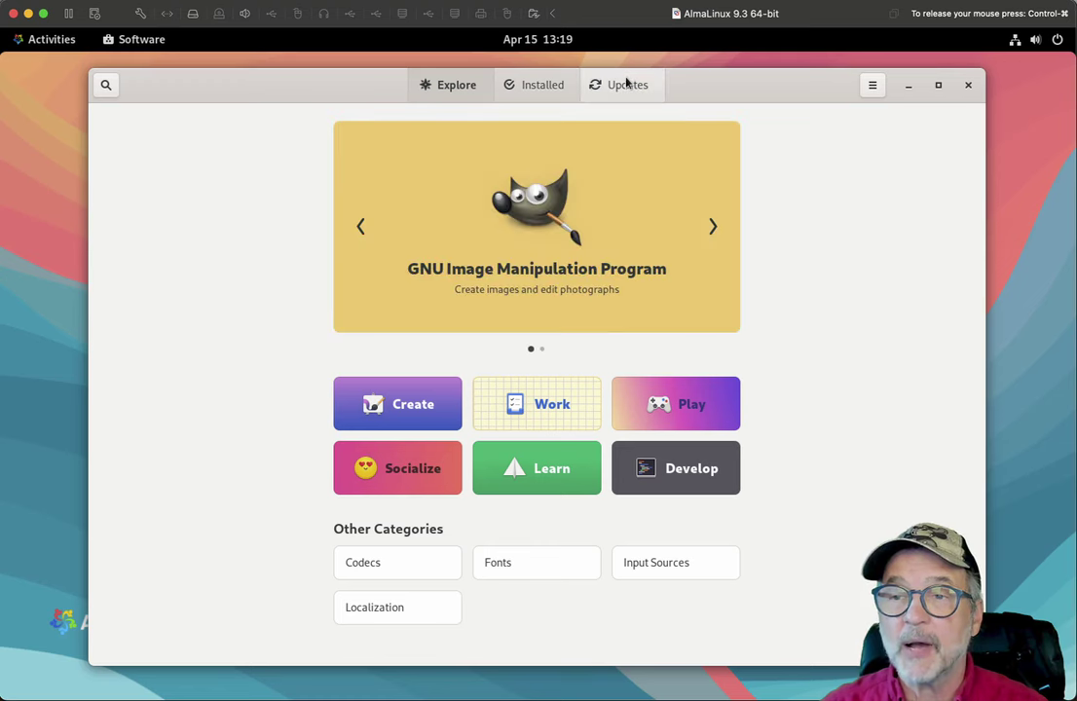
{"action": "left_click", "coordinate": [626, 84]}
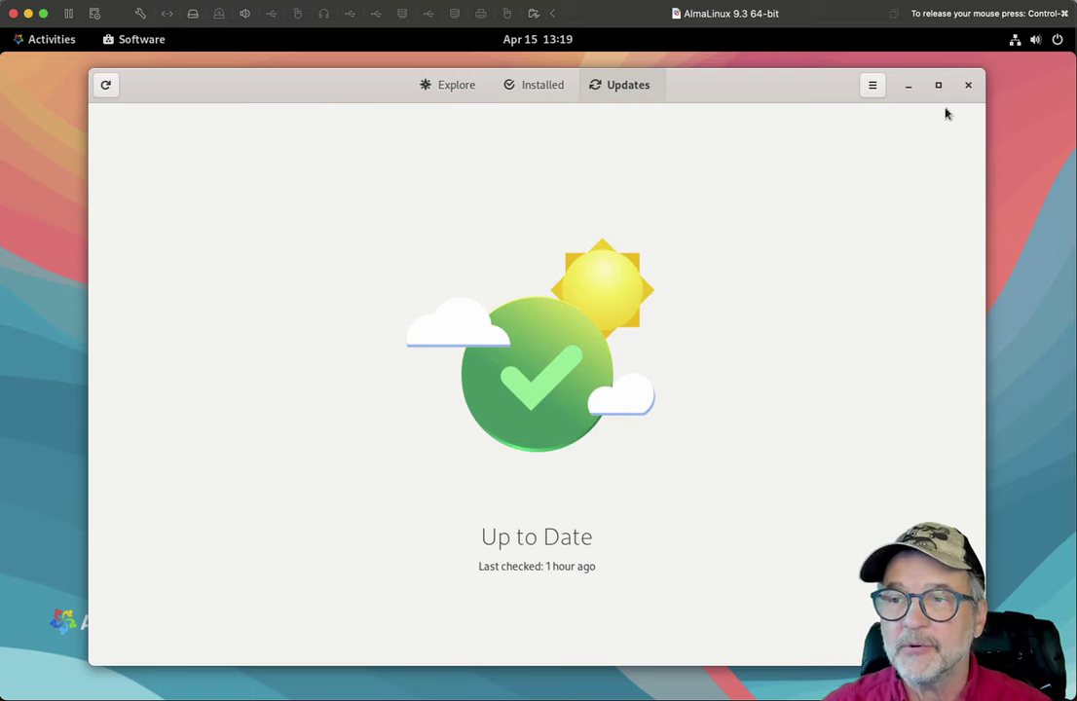
{"action": "left_click", "coordinate": [966, 86]}
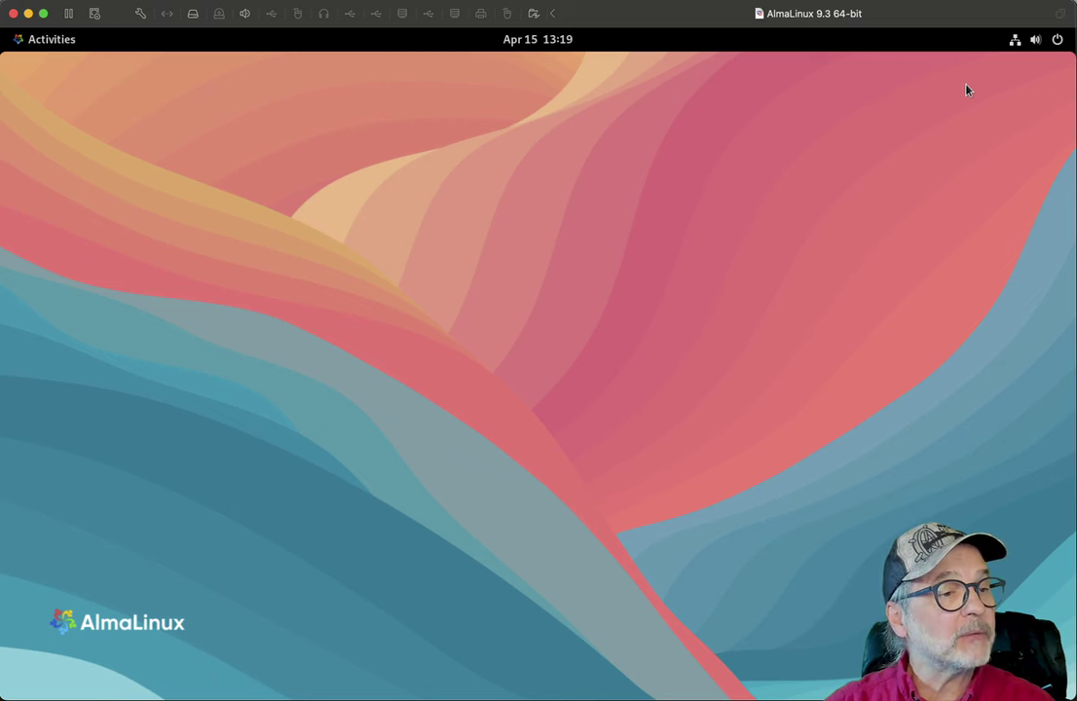
- Switch to the Mint Linux Xfce 21.3 virtual machine and look through its System applications, including Update Manager
{"action": "key", "text": "super+grave"}
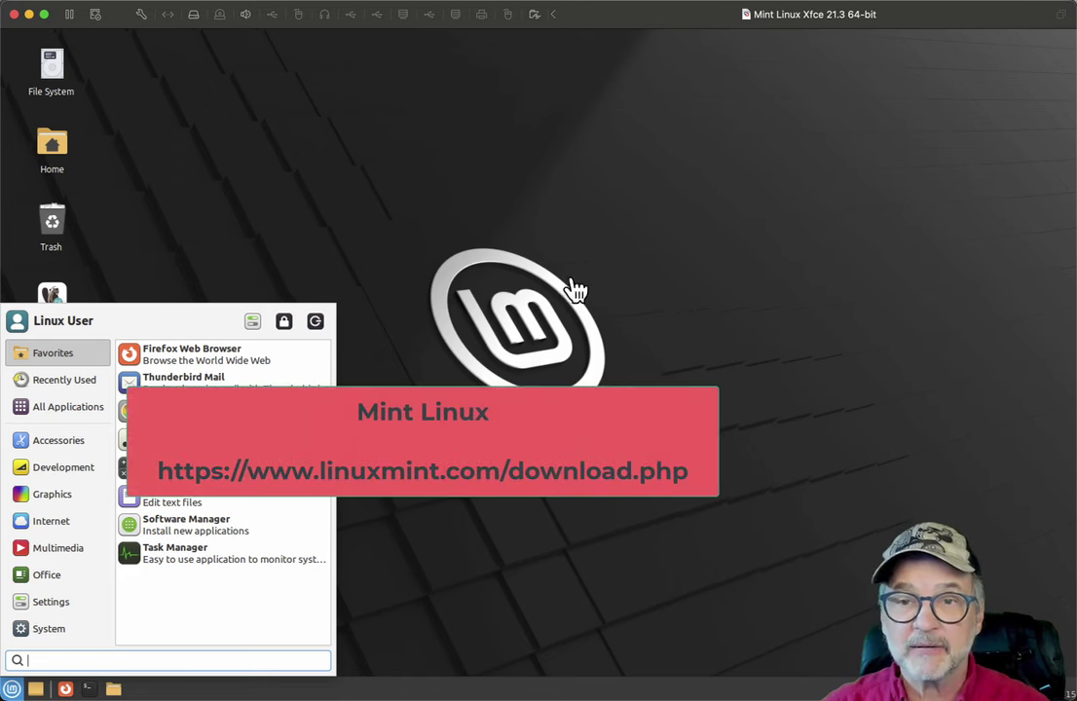
{"action": "left_click", "coordinate": [569, 289]}
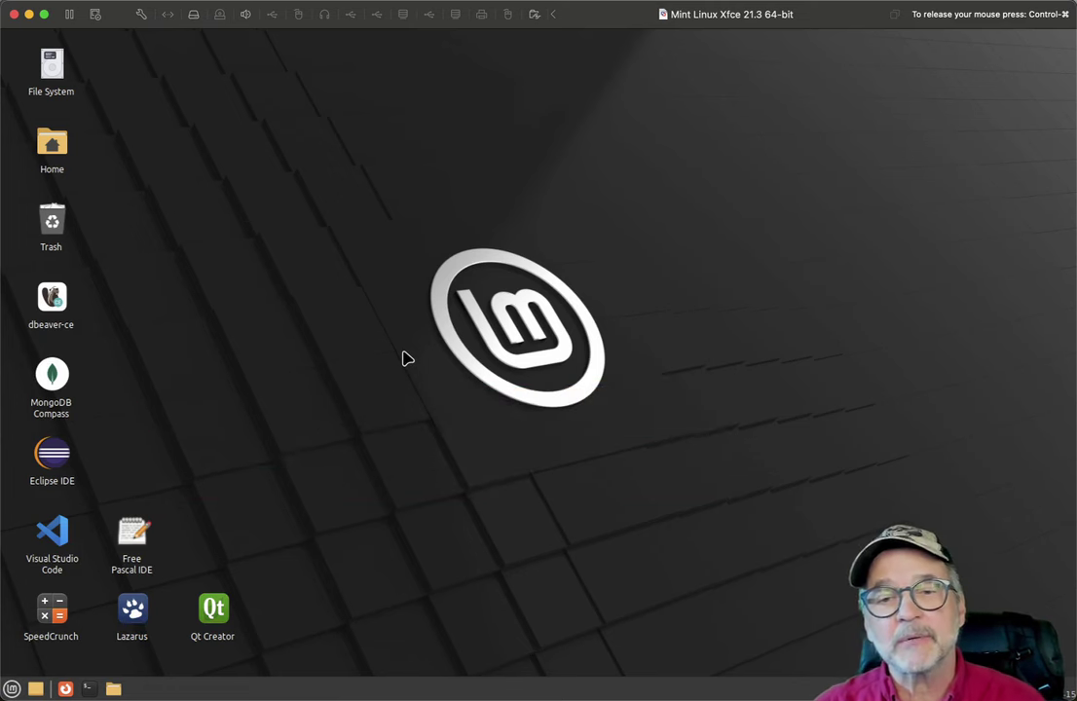
{"action": "left_click", "coordinate": [13, 690]}
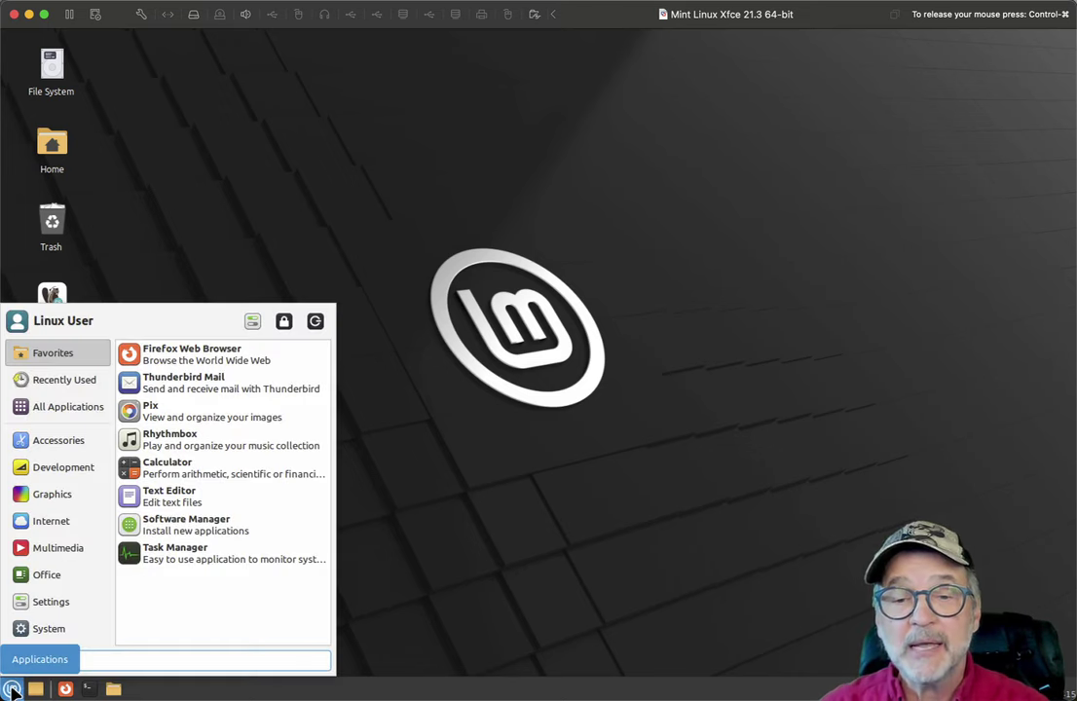
{"action": "left_click", "coordinate": [49, 629]}
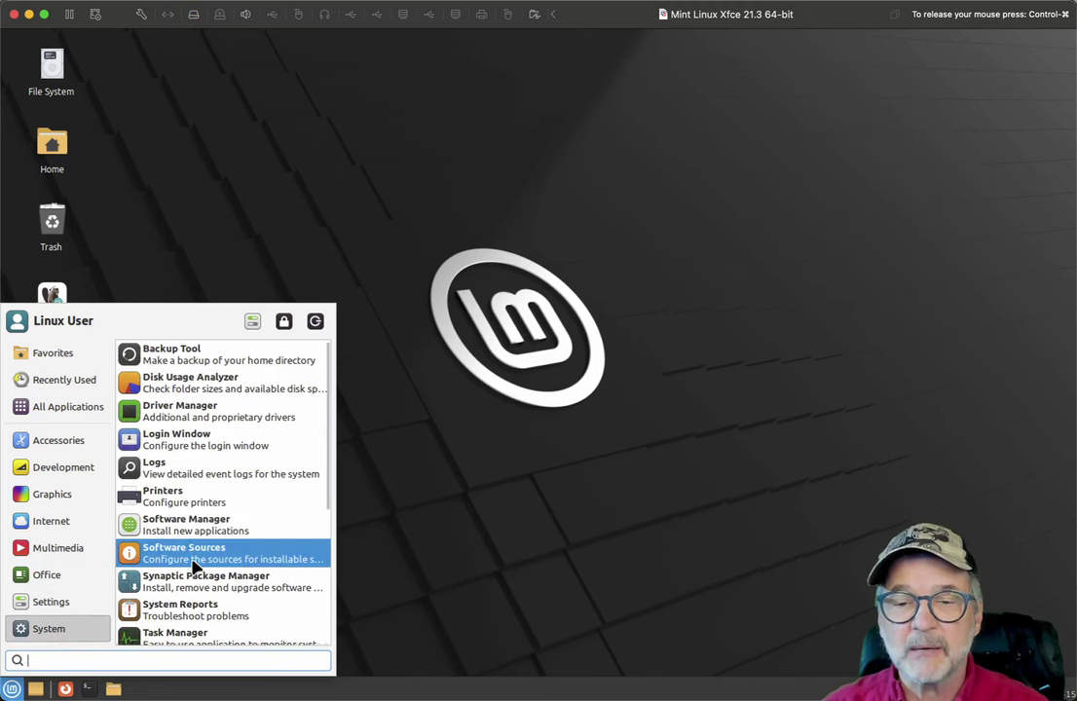
{"action": "scroll", "coordinate": [193, 566], "scroll_direction": "down", "scroll_amount": 1}
{"action": "scroll", "coordinate": [194, 566], "scroll_direction": "down", "scroll_amount": 5}
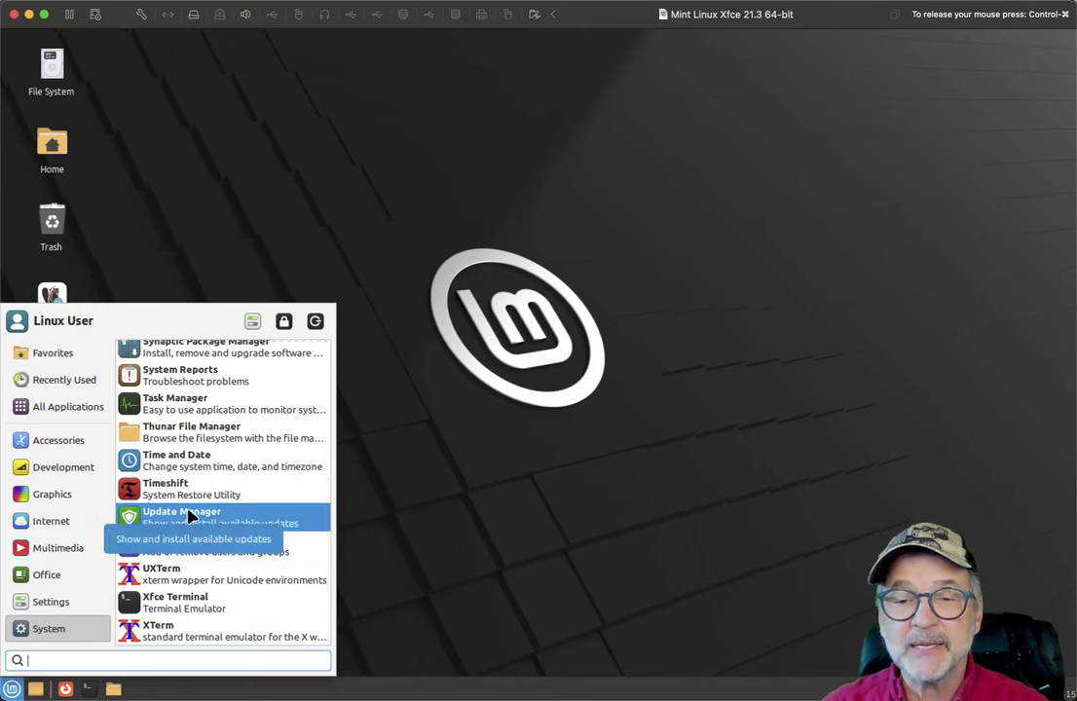
{"action": "scroll", "coordinate": [191, 516], "scroll_direction": "up", "scroll_amount": 6}
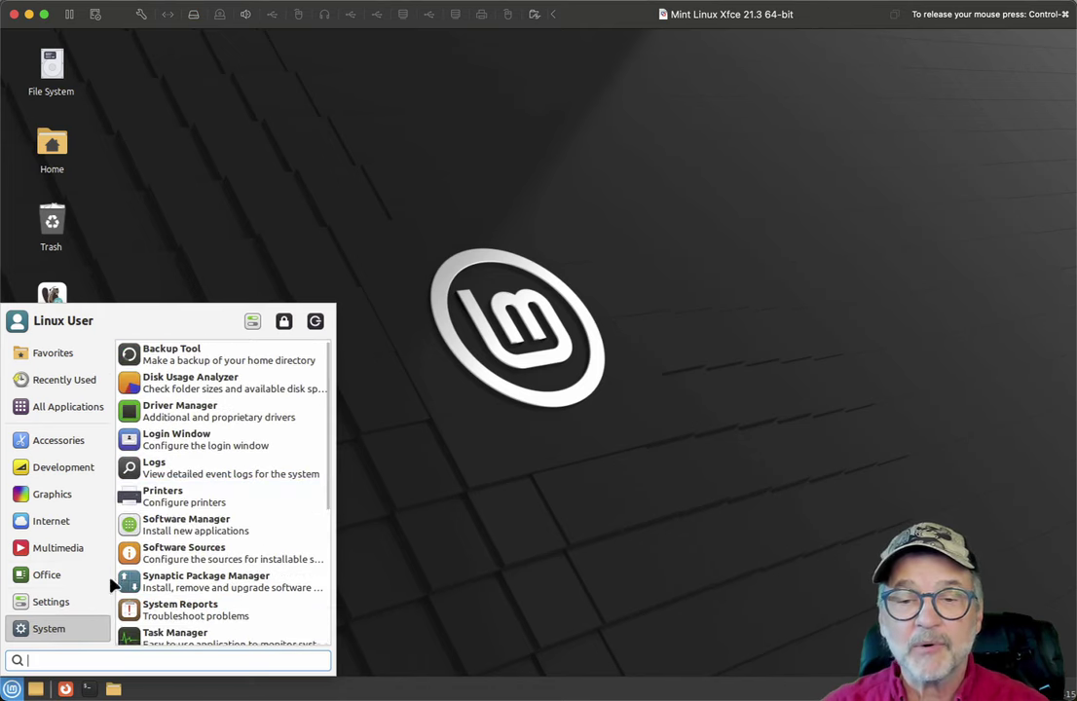
- Look through the Settings applications in the Xfce applications menu and return to the desktop
{"action": "left_click", "coordinate": [50, 605]}
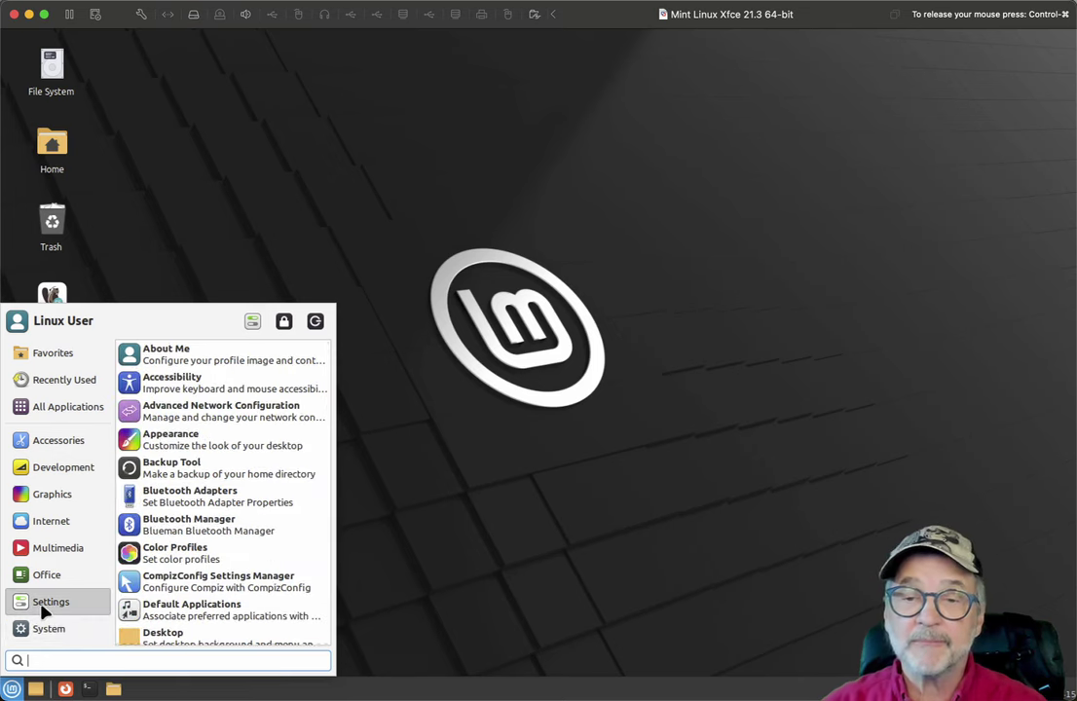
{"action": "scroll", "coordinate": [216, 493], "scroll_direction": "down", "scroll_amount": 10}
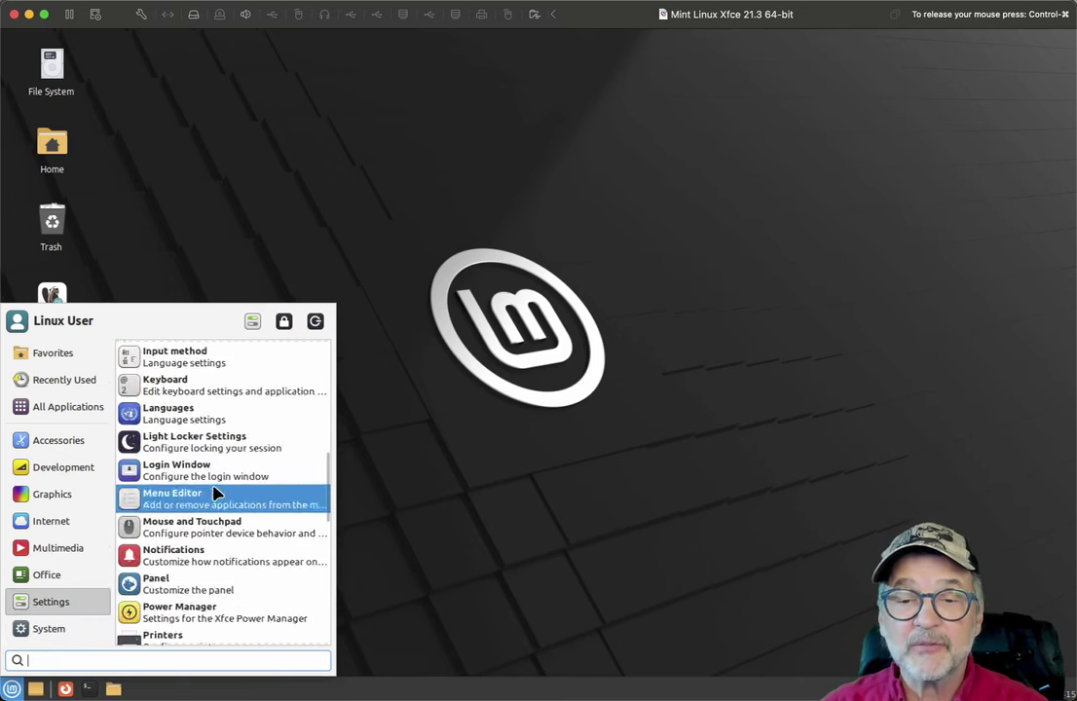
{"action": "scroll", "coordinate": [217, 493], "scroll_direction": "down", "scroll_amount": 8}
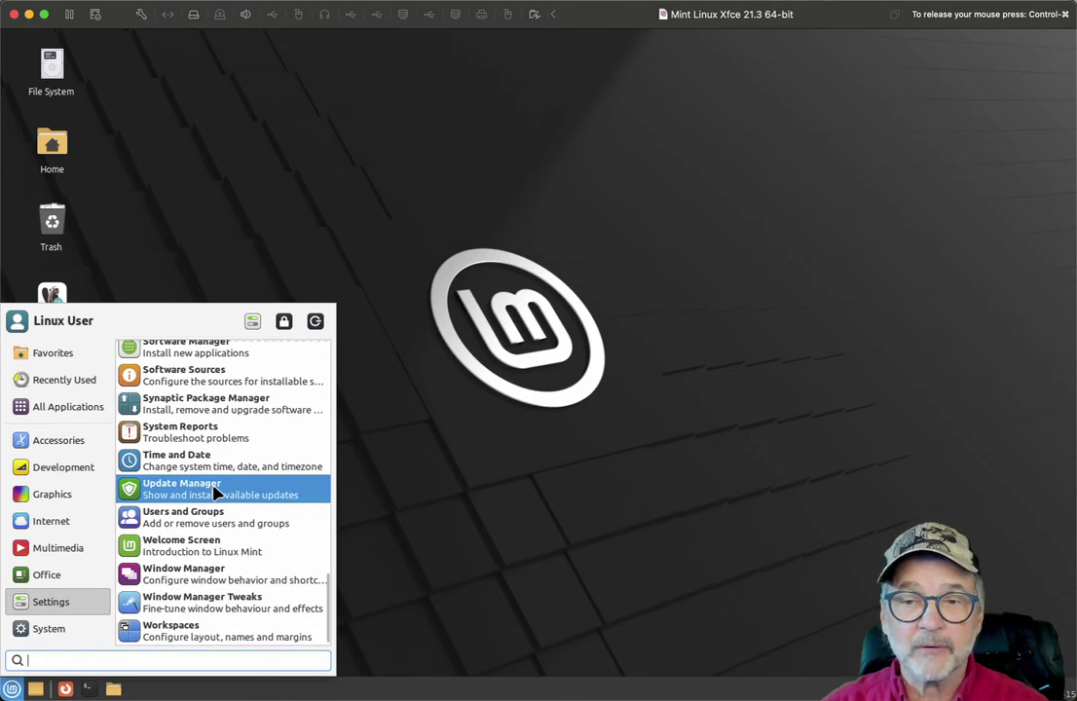
{"action": "scroll", "coordinate": [216, 492], "scroll_direction": "up", "scroll_amount": 18}
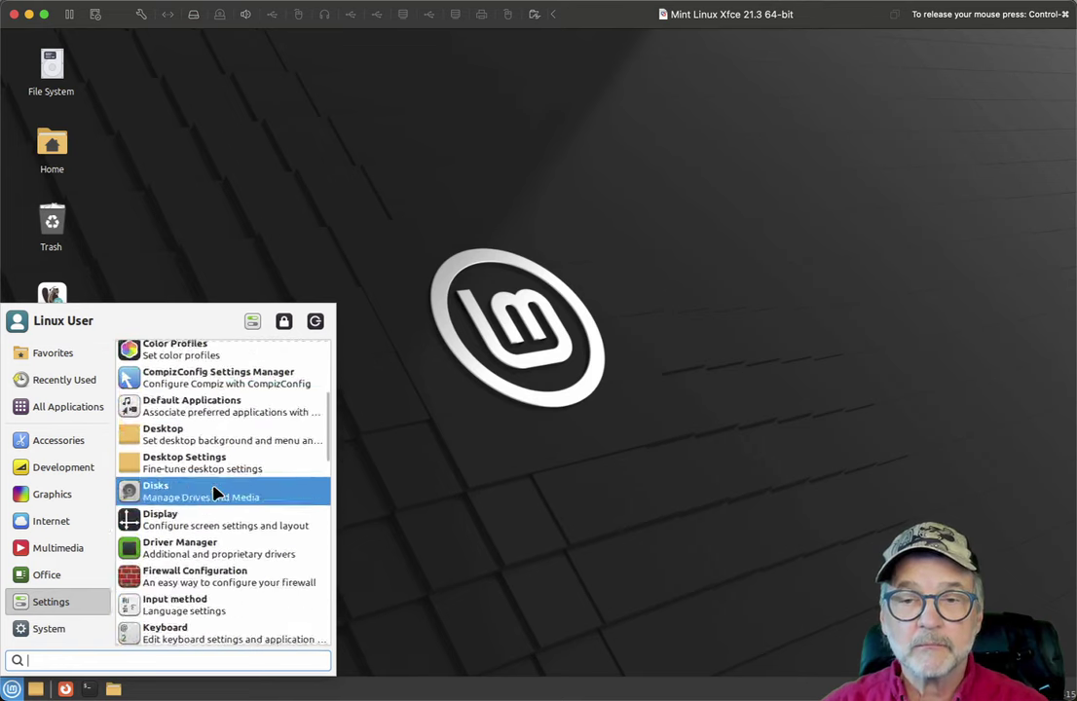
{"action": "left_click", "coordinate": [561, 384]}
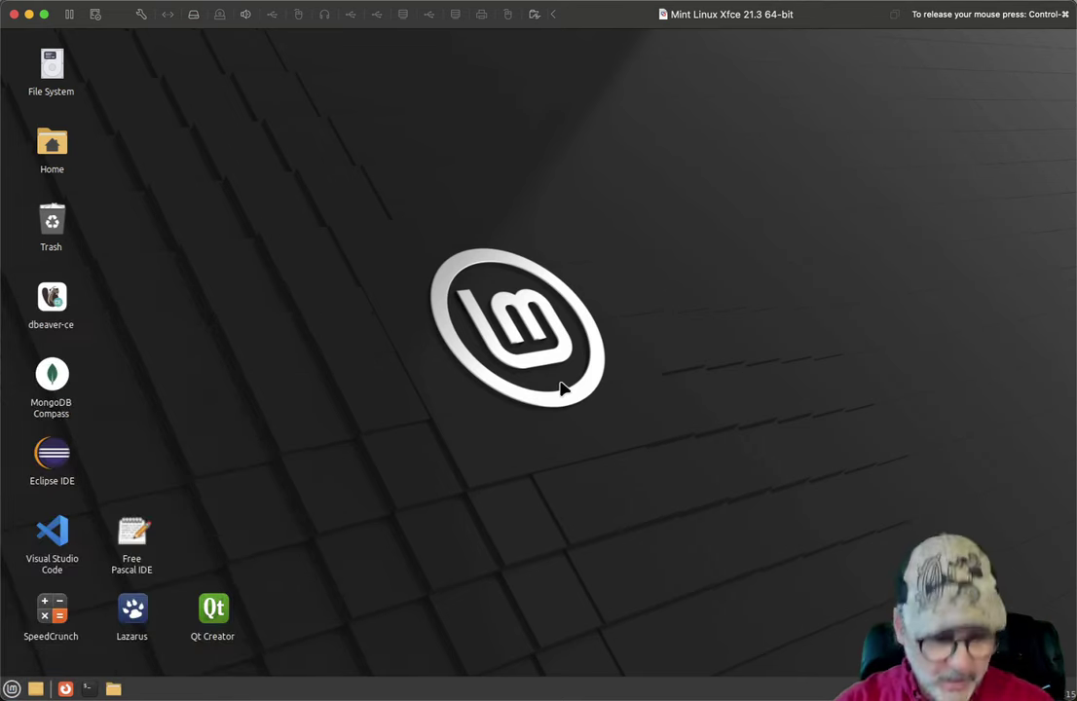
- Switch to the Mint Linux Cinnamon 21.3 virtual machine and view its applications menu
{"action": "key", "text": "super"}
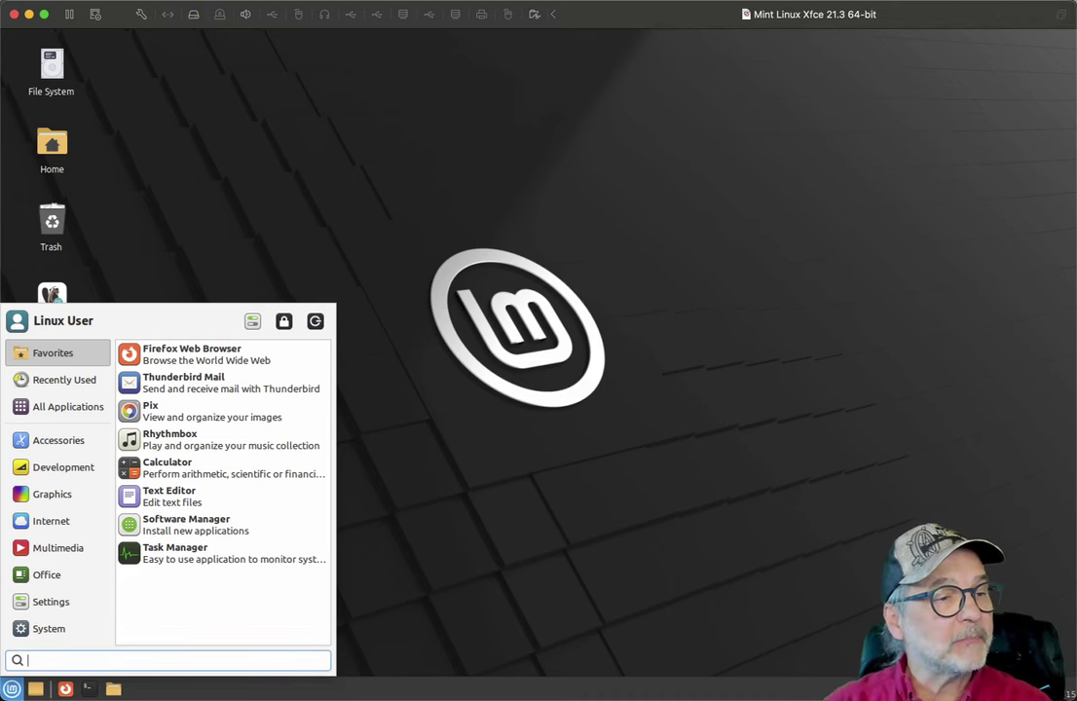
{"action": "key", "text": "super+grave"}
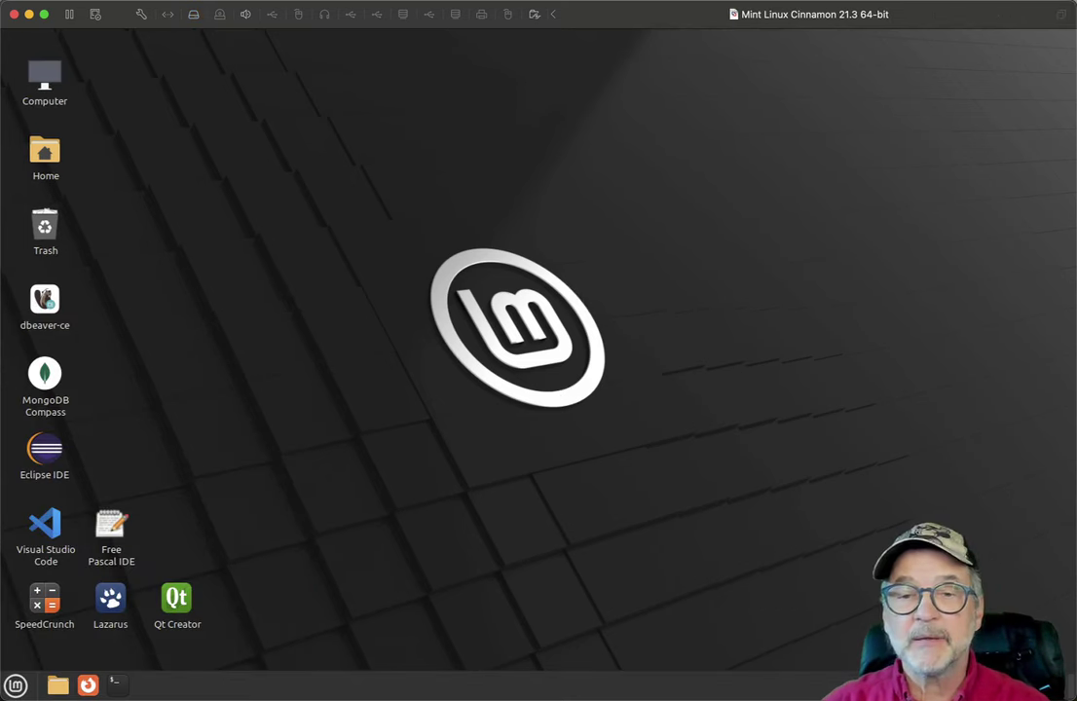
{"action": "left_click", "coordinate": [348, 409]}
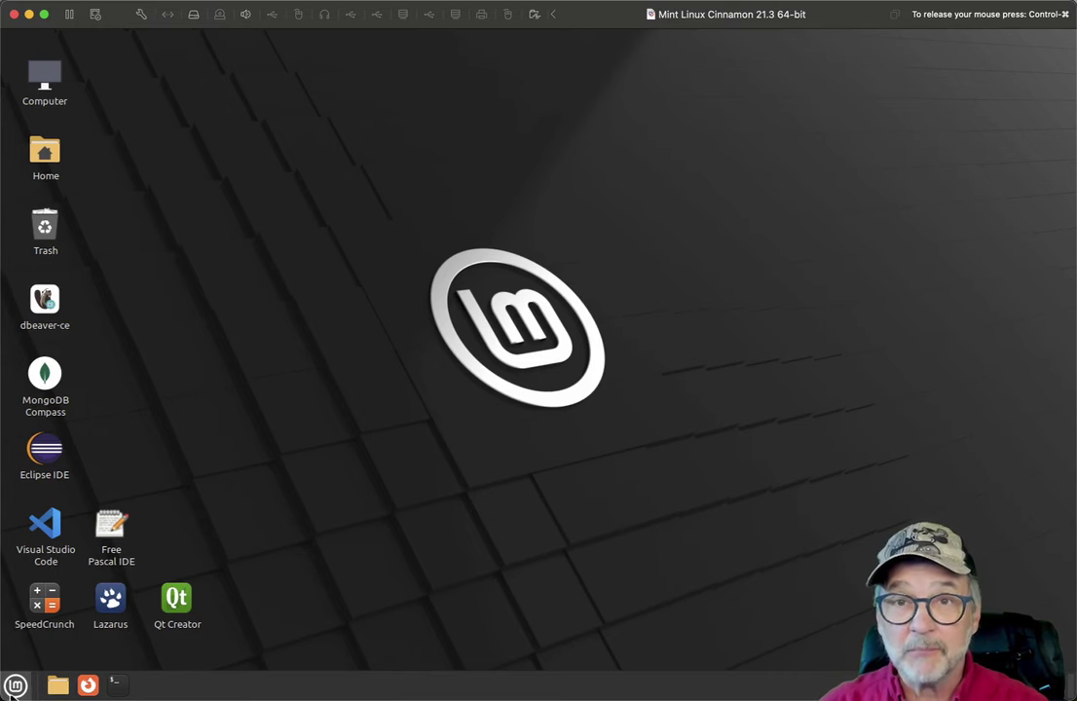
{"action": "left_click", "coordinate": [15, 686]}
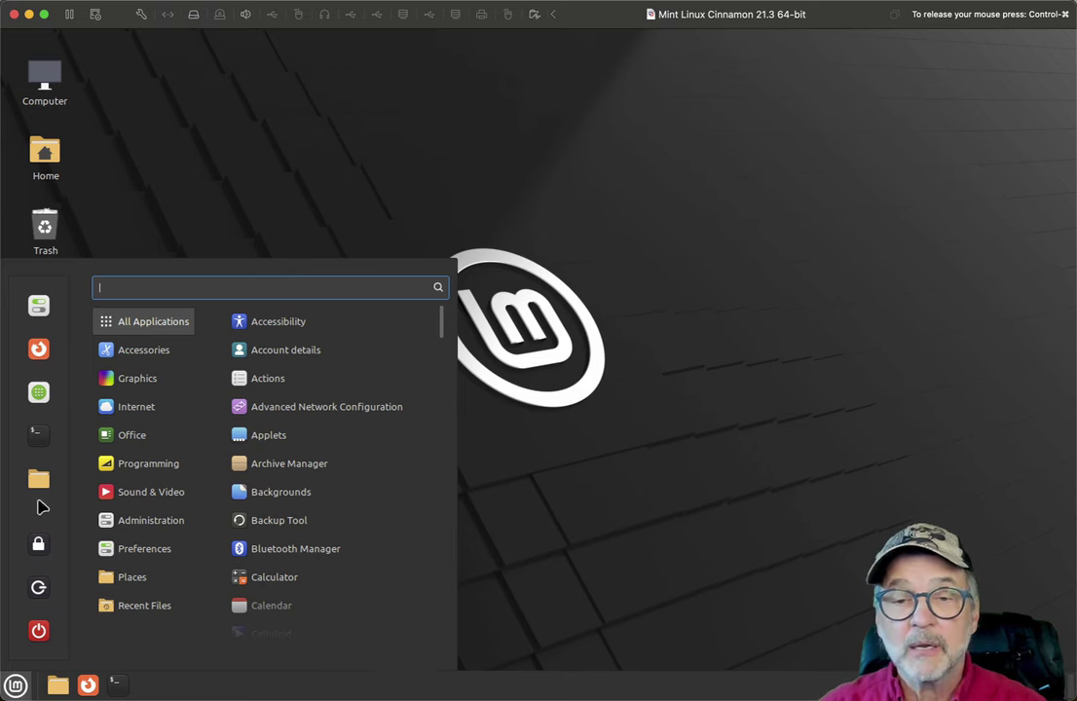
- Open System Settings, look through its Appearance, Preferences, Hardware and Administration sections, and close it
{"action": "left_click", "coordinate": [39, 307]}
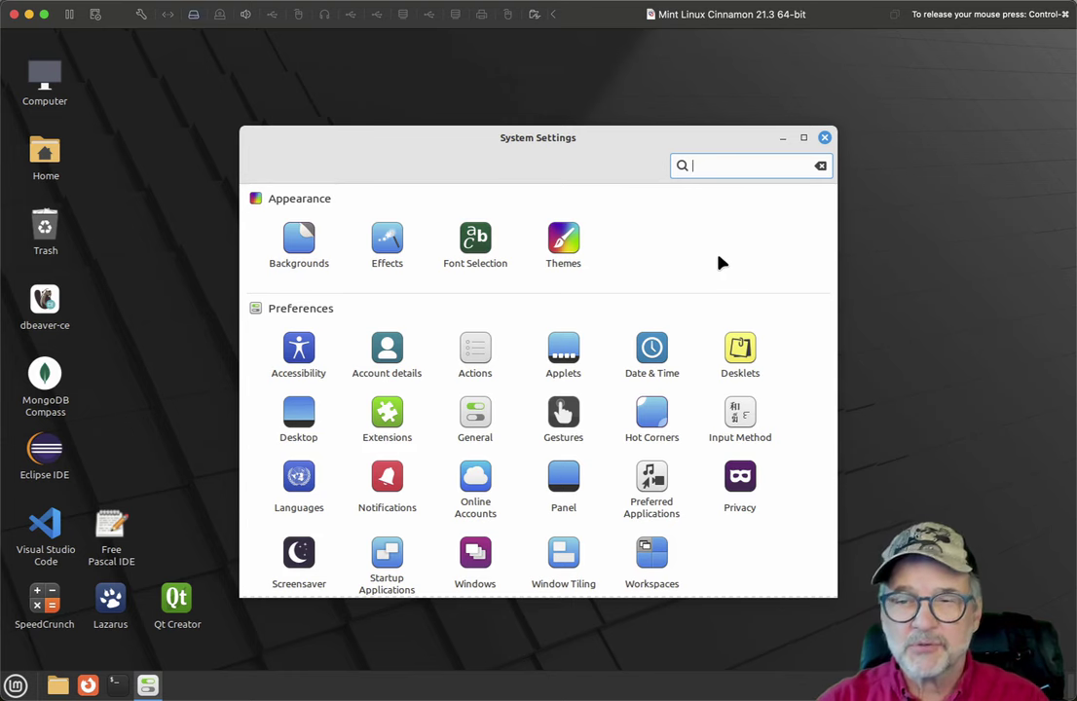
{"action": "scroll", "coordinate": [517, 339], "scroll_direction": "down", "scroll_amount": 5}
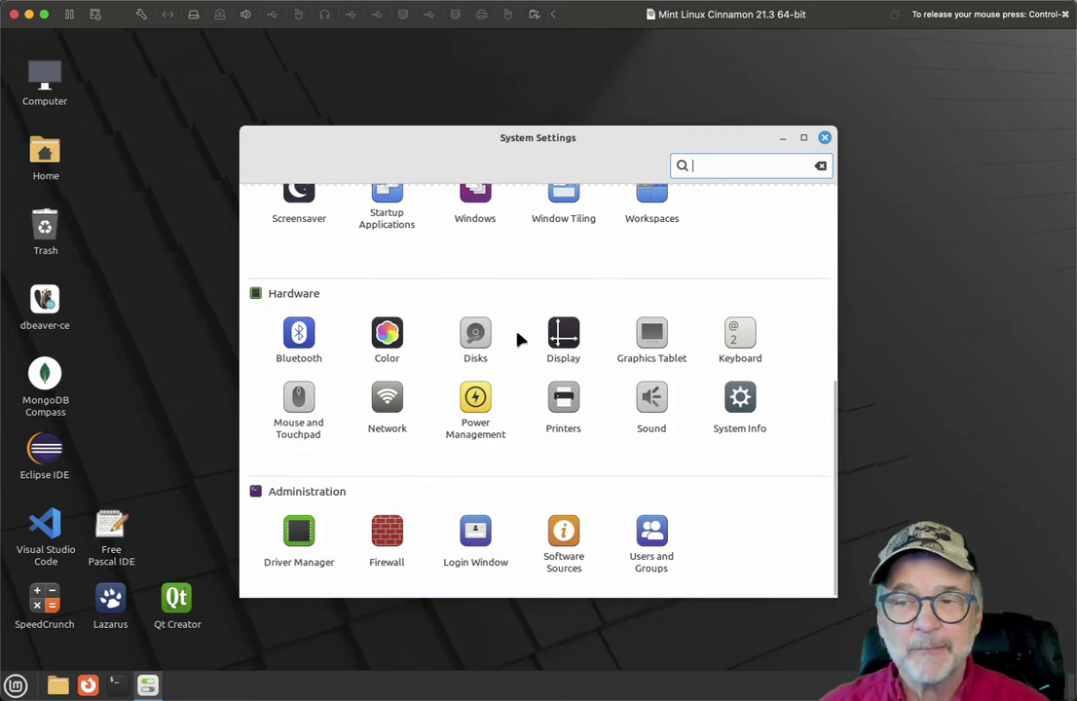
{"action": "scroll", "coordinate": [516, 338], "scroll_direction": "up", "scroll_amount": 5}
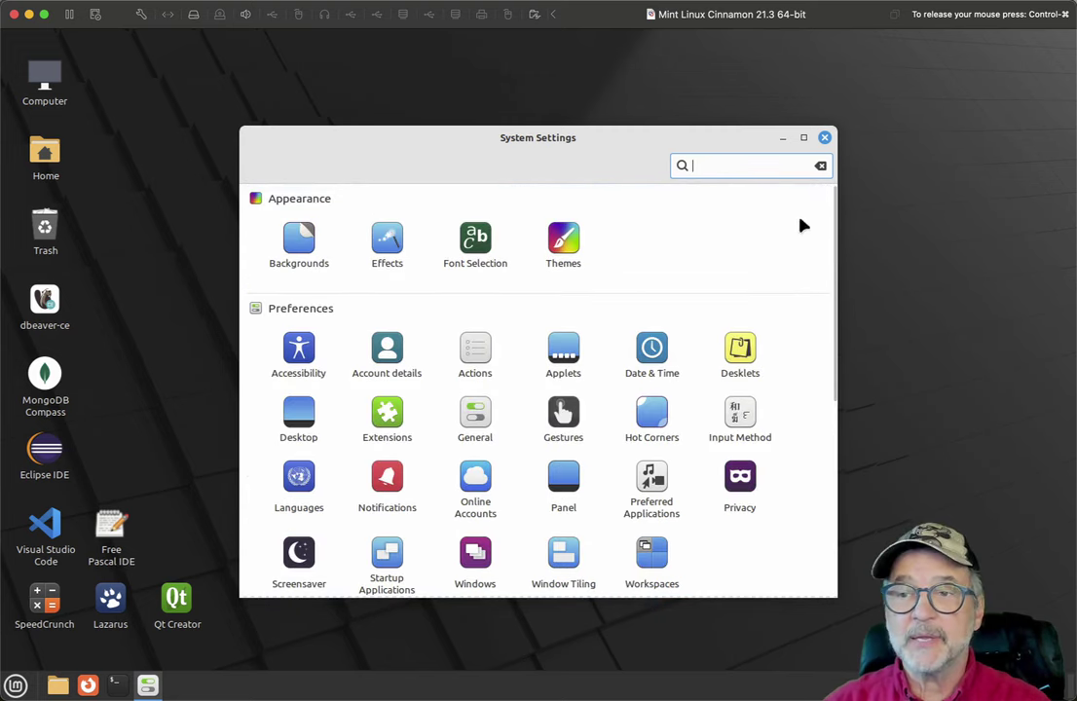
{"action": "left_click", "coordinate": [825, 138]}
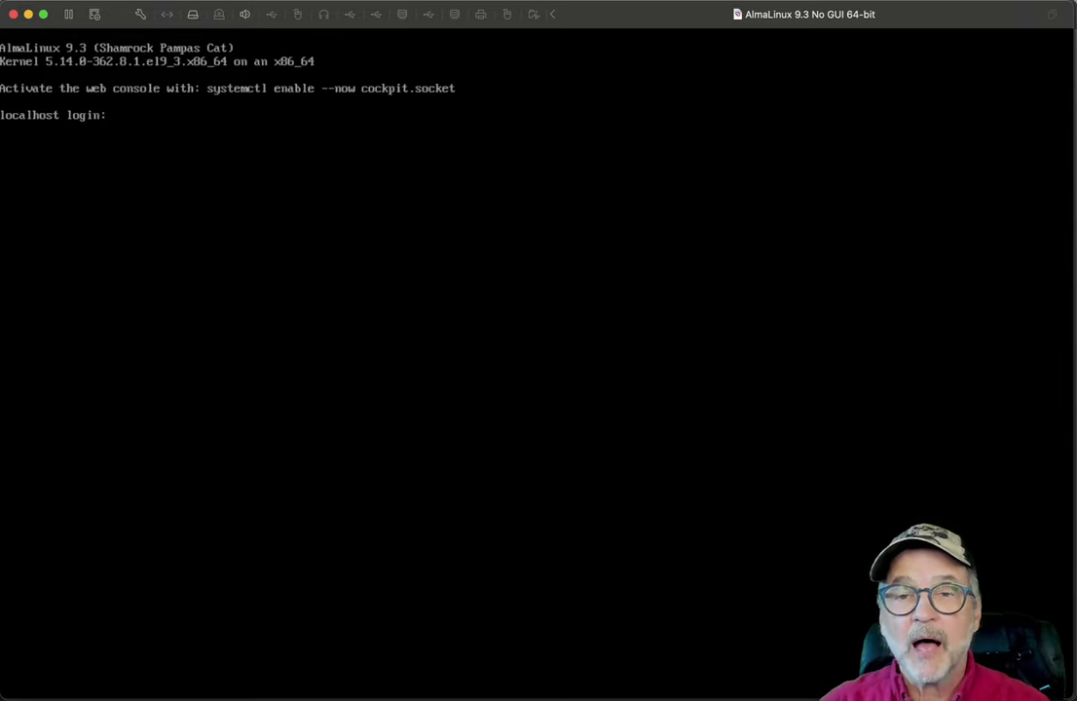
- Log in to the AlmaLinux 9.3 No GUI virtual machine as linuxuser, entering the account password
{"action": "left_click", "coordinate": [304, 261]}
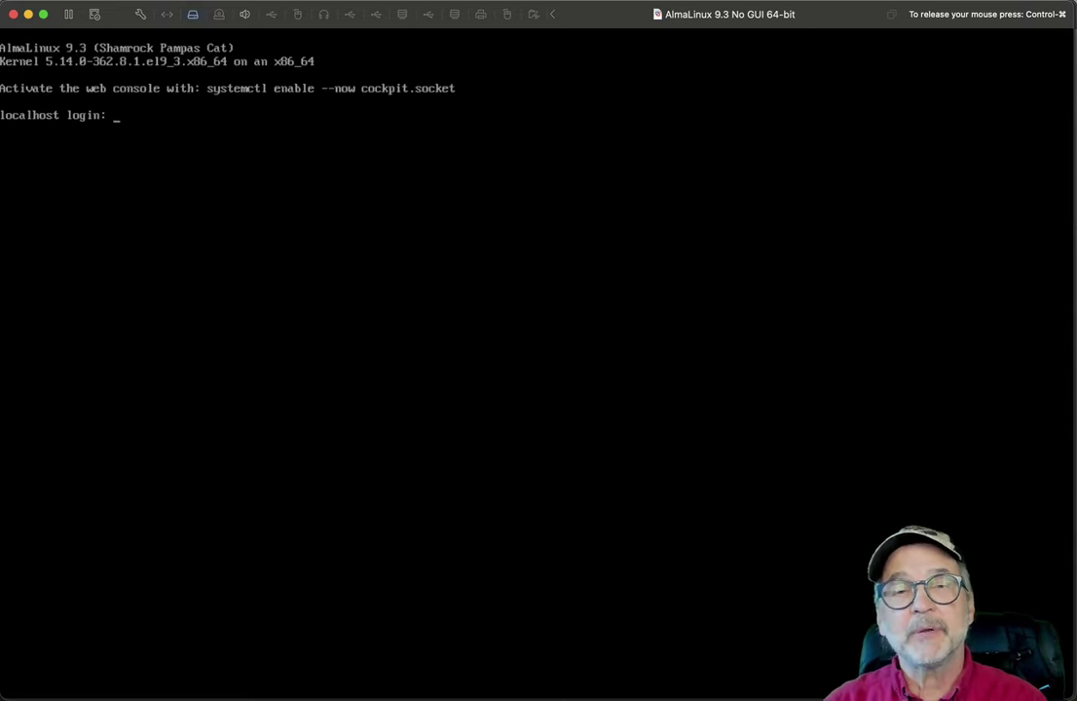
{"action": "type", "text": "linuxuser"}
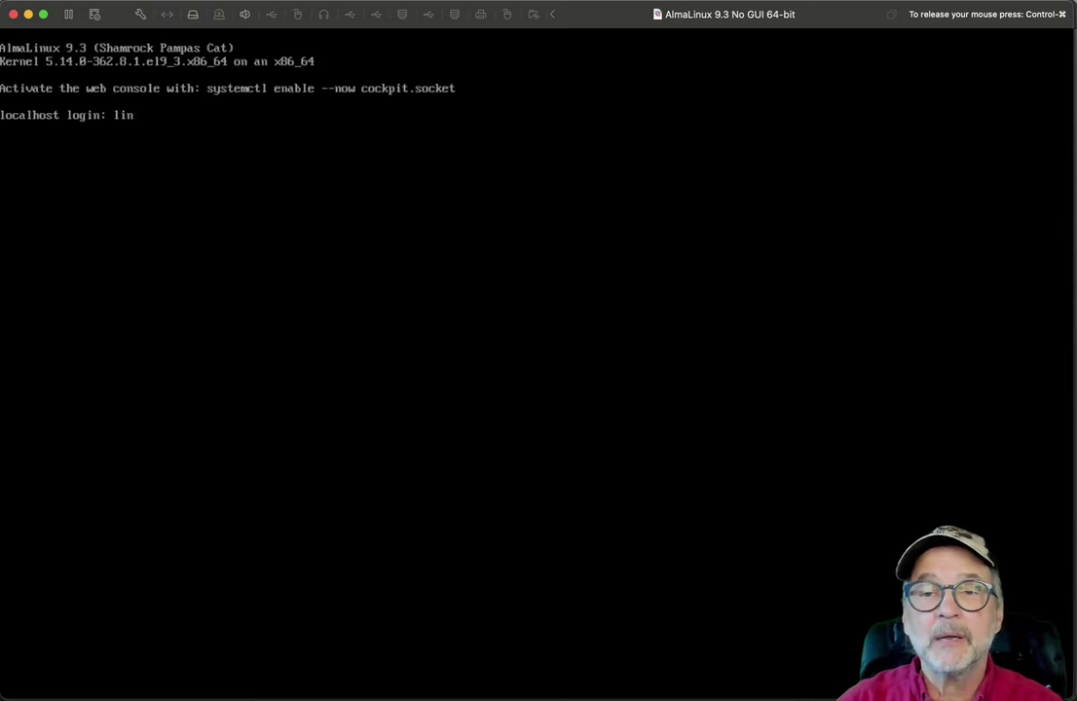
{"action": "key", "text": "Return"}
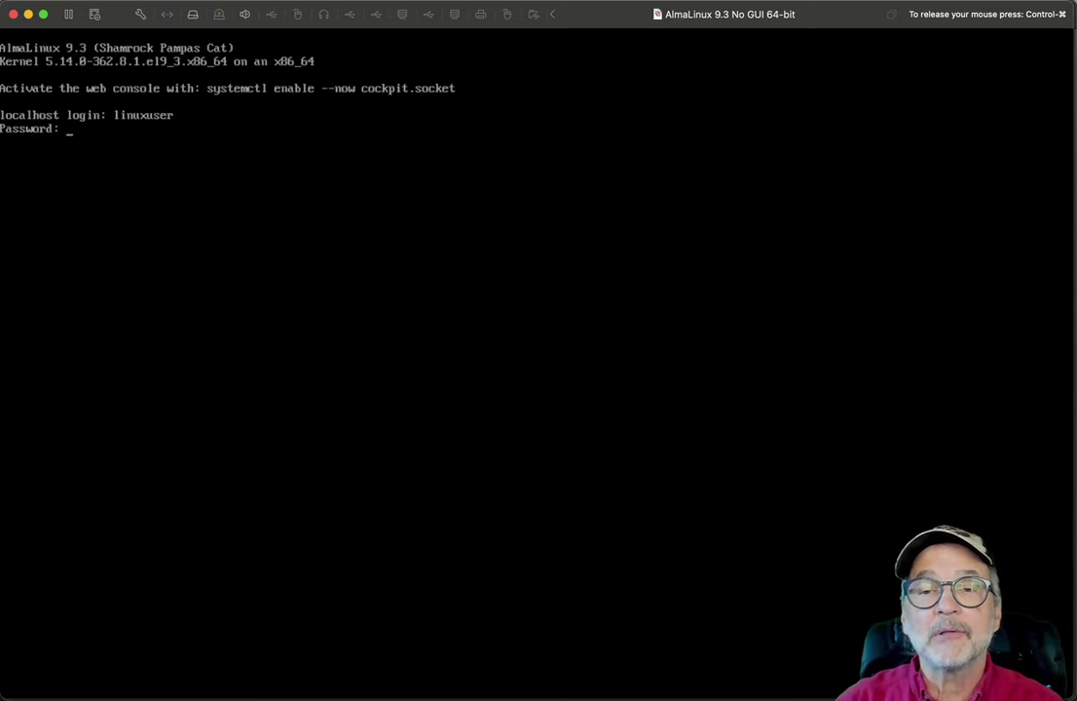
{"action": "key", "text": "Return"}
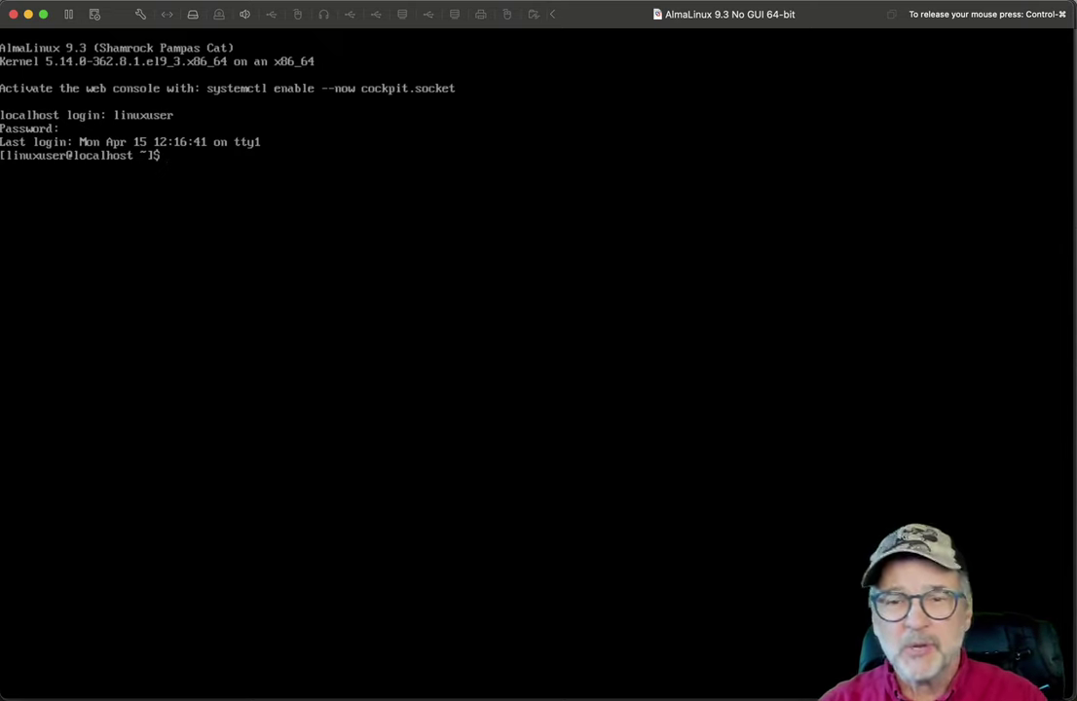
- List the contents of the current directory with ls and change to the /home directory
{"action": "type", "text": "ls"}
{"action": "key", "text": "Return"}
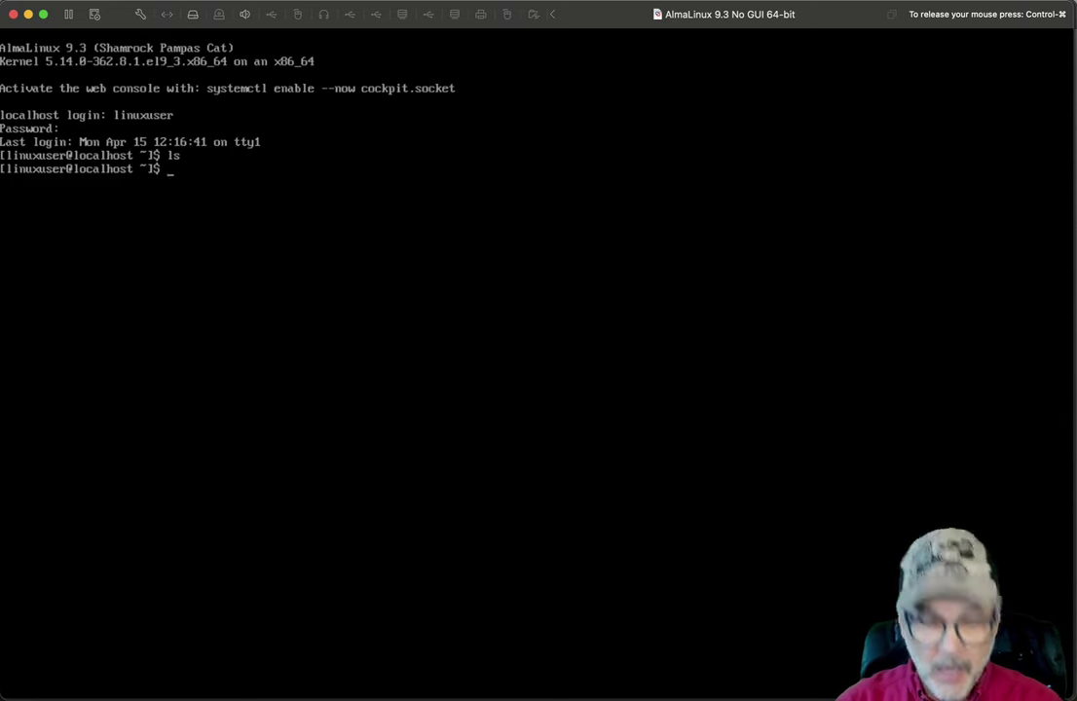
{"action": "type", "text": "cd /home"}
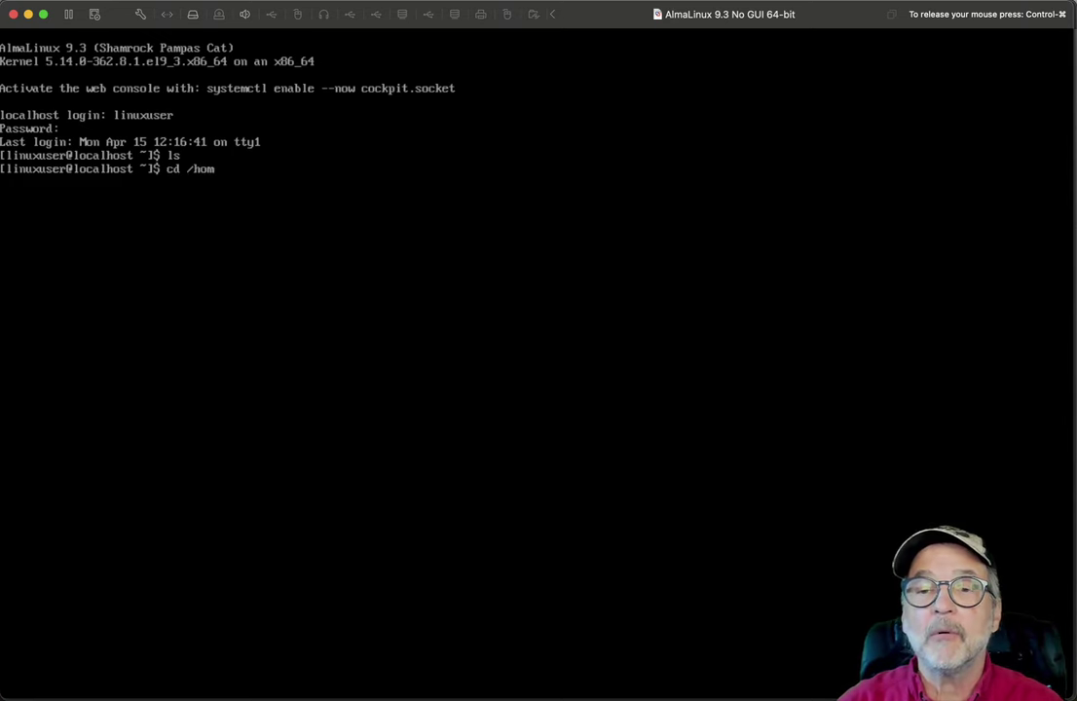
{"action": "key", "text": "Return"}
- List the contents of /home and change into the linuxuser directory
{"action": "type", "text": "ls"}
{"action": "key", "text": "Return"}
{"action": "type", "text": "cd linuxuser"}
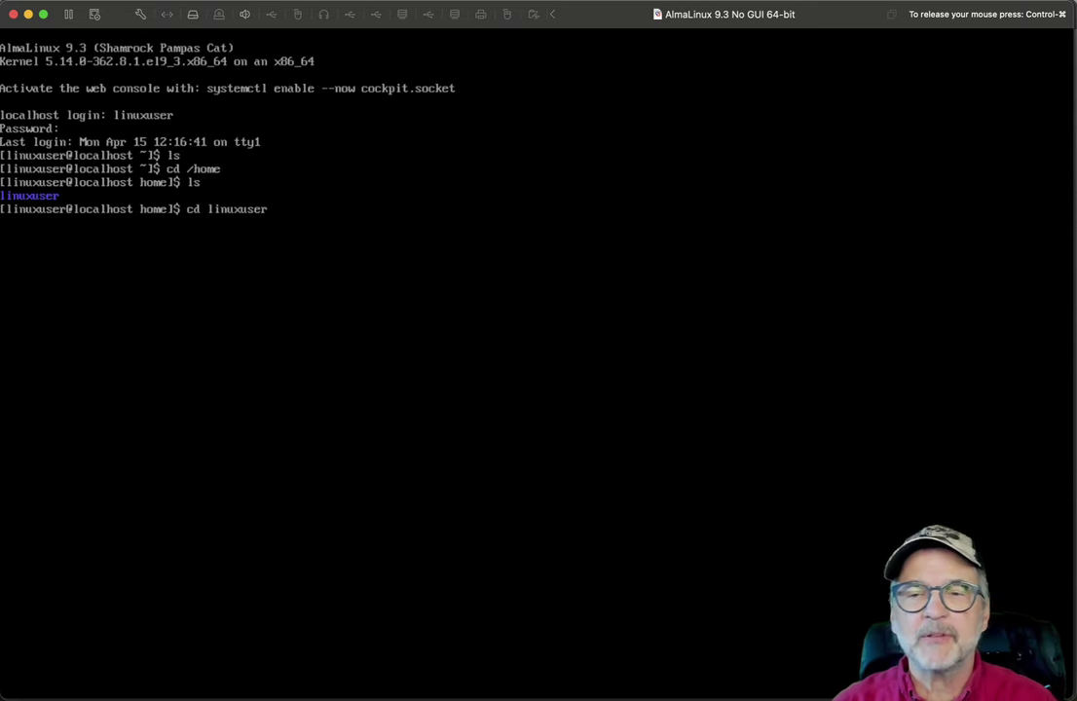
{"action": "key", "text": "Return"}
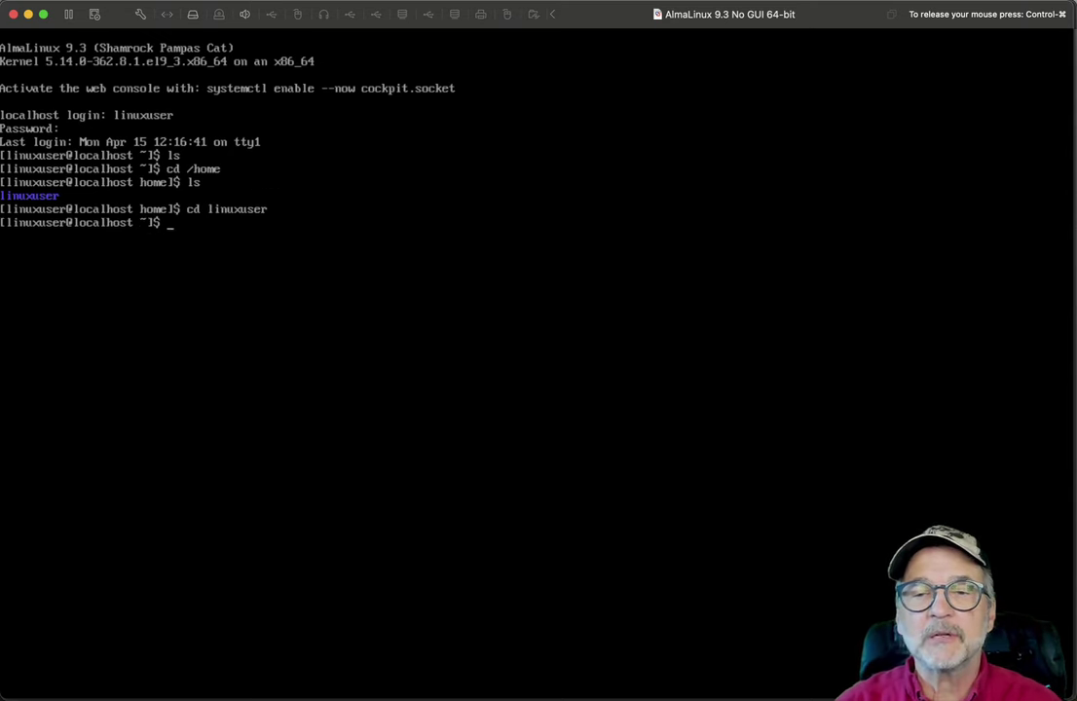
- List the home directory's contents with ls, and list all entries including hidden files in long format with ls -al
{"action": "type", "text": "ls"}
{"action": "key", "text": "Return"}
{"action": "type", "text": "ls -al"}
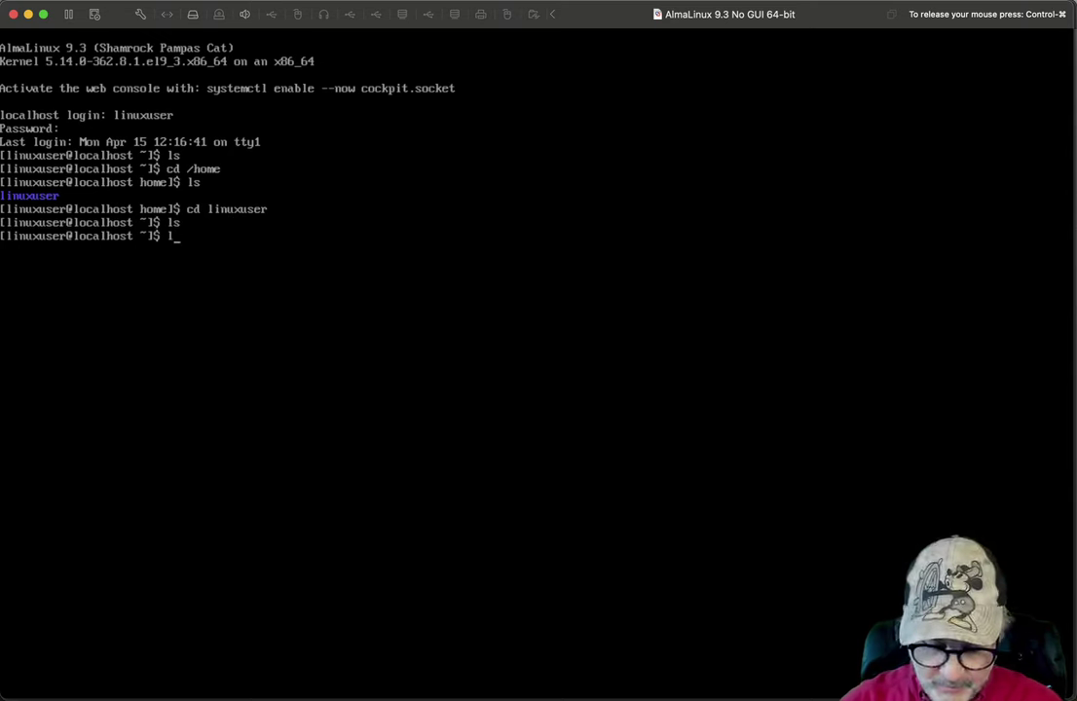
{"action": "key", "text": "Return"}
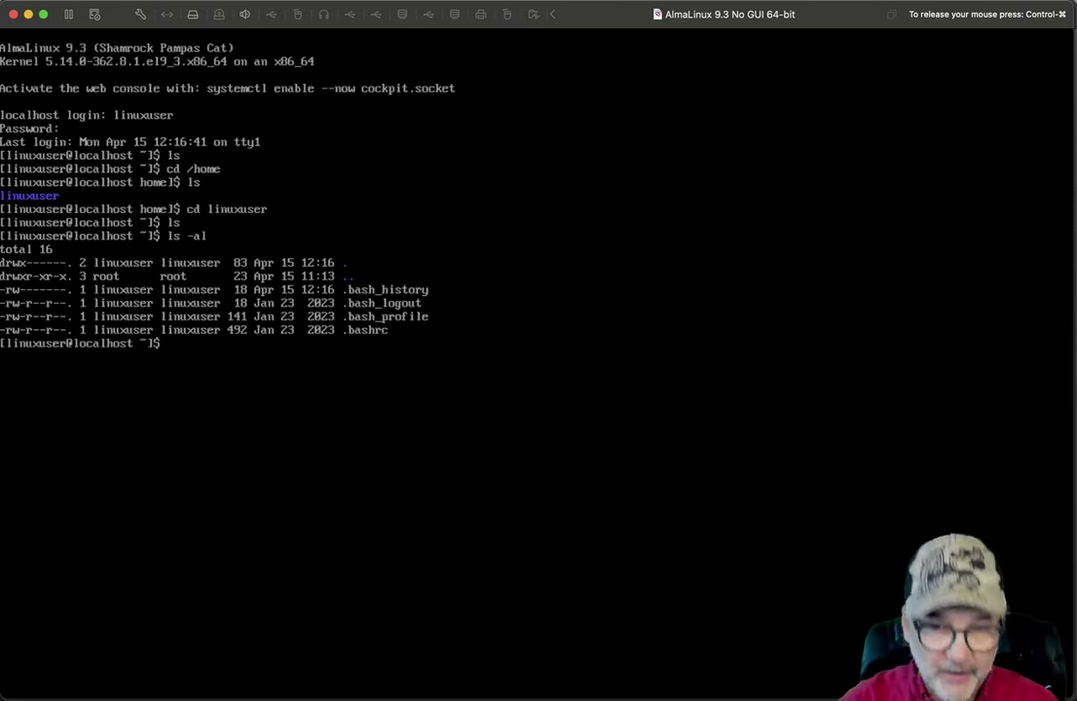
- Release the input from the AlmaLinux console and switch to the Mint Linux Mate 21.3 virtual machine's desktop
{"action": "key", "text": "ctrl+super"}
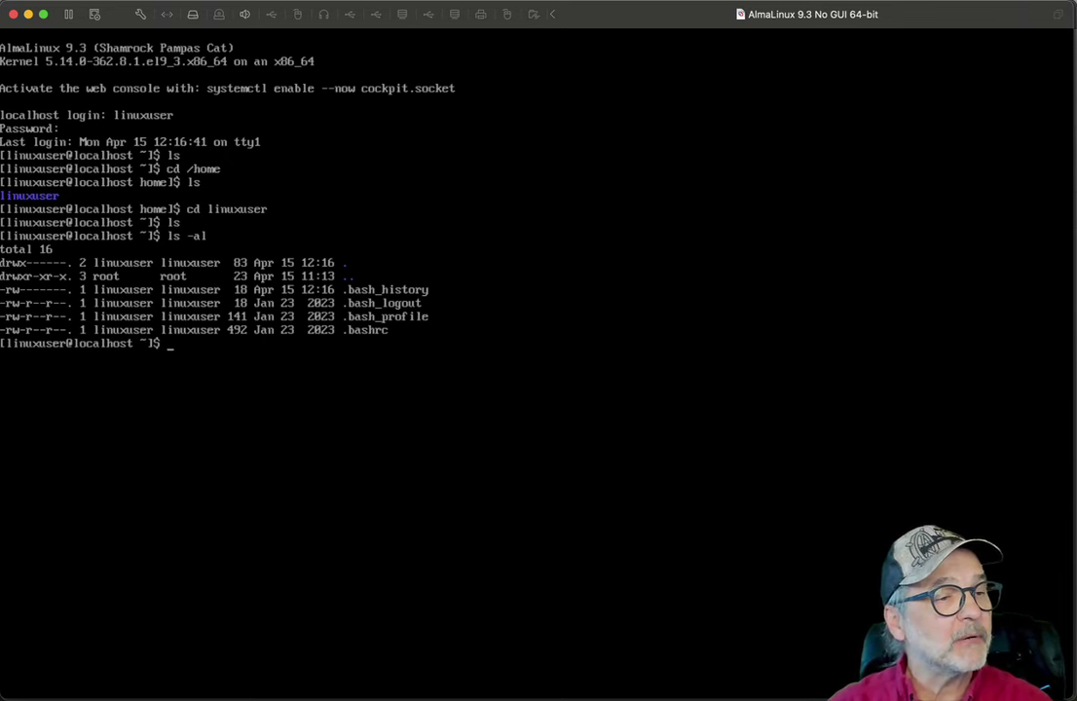
{"action": "key", "text": "super+grave"}
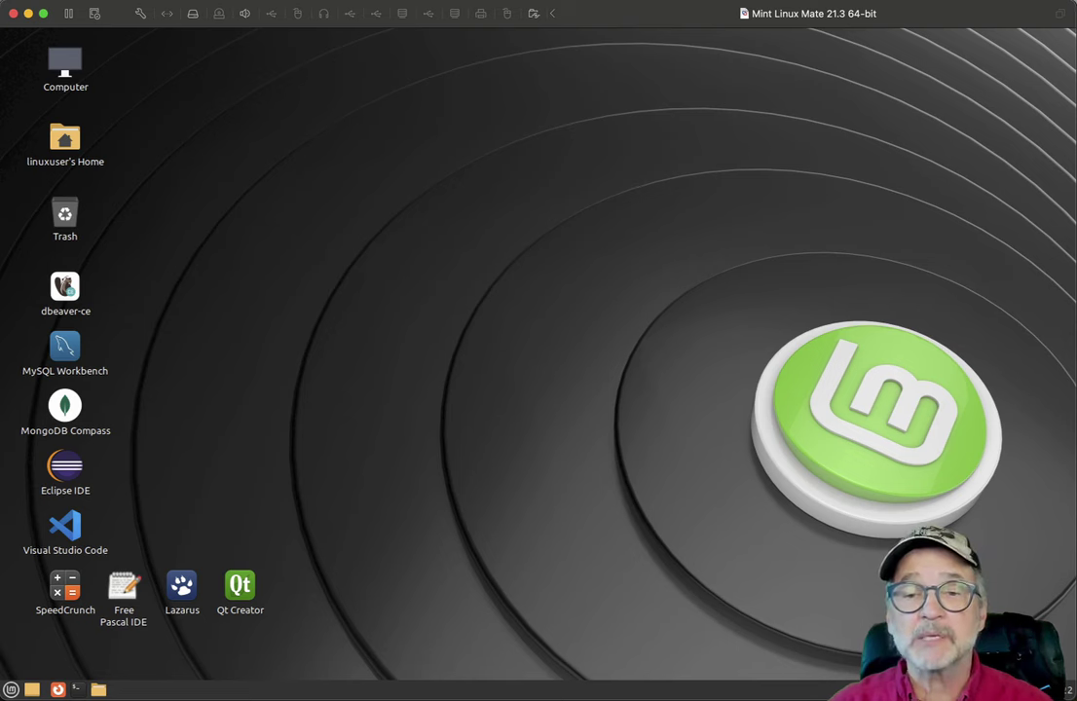
{"action": "left_click", "coordinate": [293, 284]}
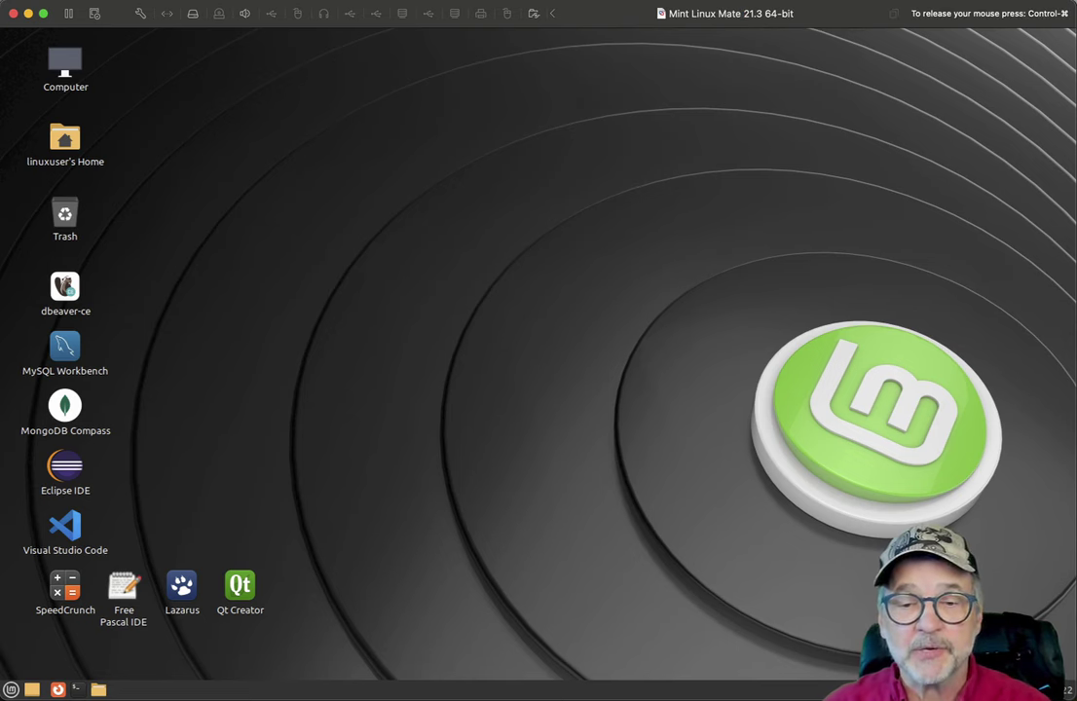
- Look through the Mate application menu's categories, including Accessories, Sound & Video and Administration, and close the menu
{"action": "left_click", "coordinate": [12, 689]}
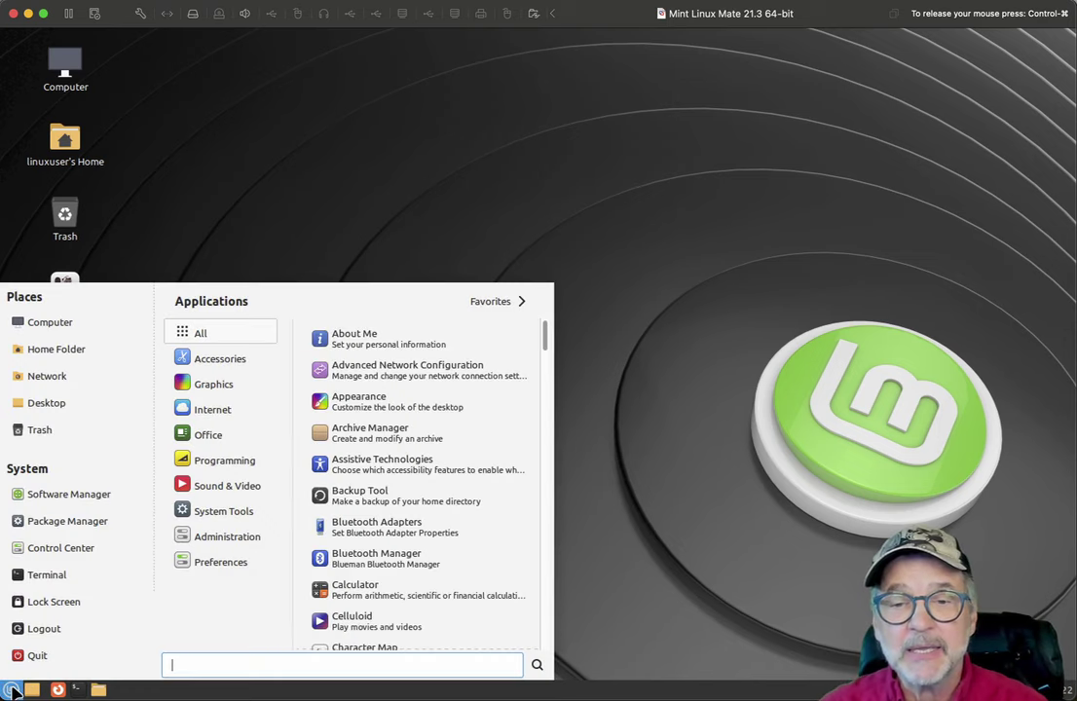
{"action": "left_click", "coordinate": [224, 362]}
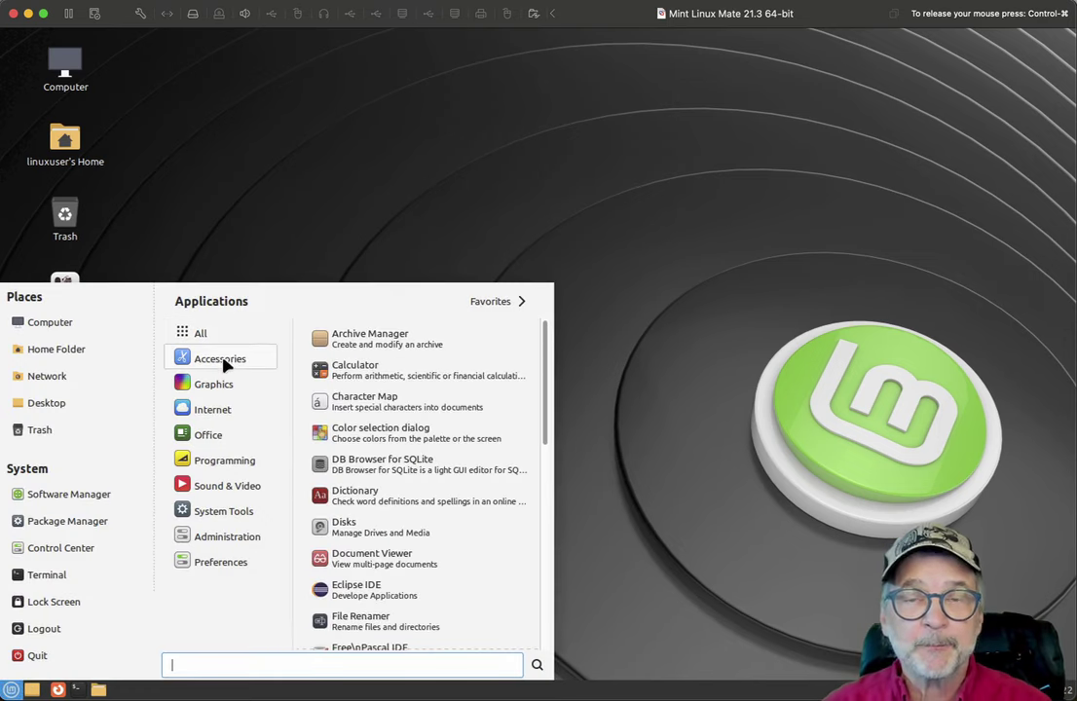
{"action": "left_click", "coordinate": [227, 530]}
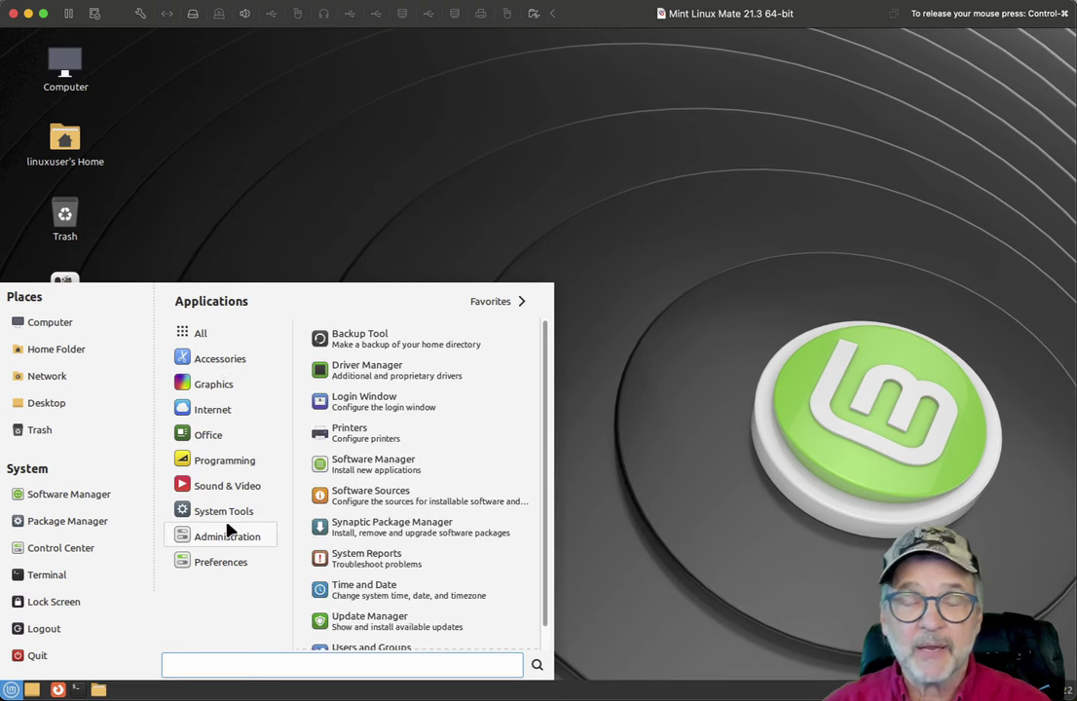
{"action": "mouse_move", "coordinate": [225, 523]}
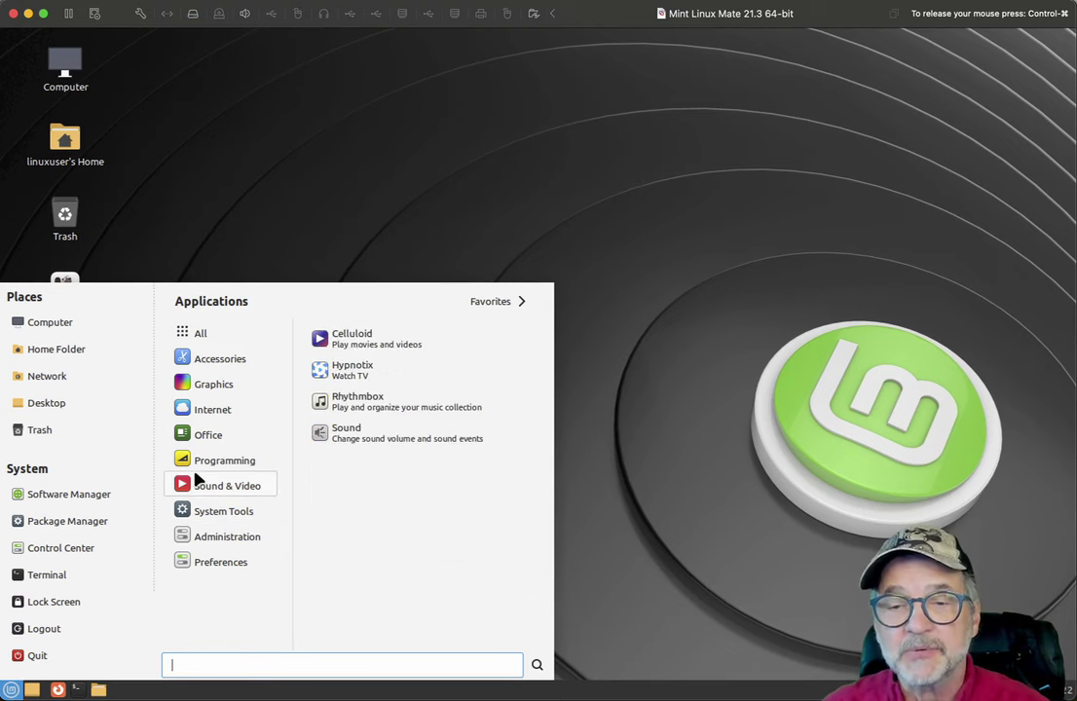
{"action": "mouse_move", "coordinate": [197, 454]}
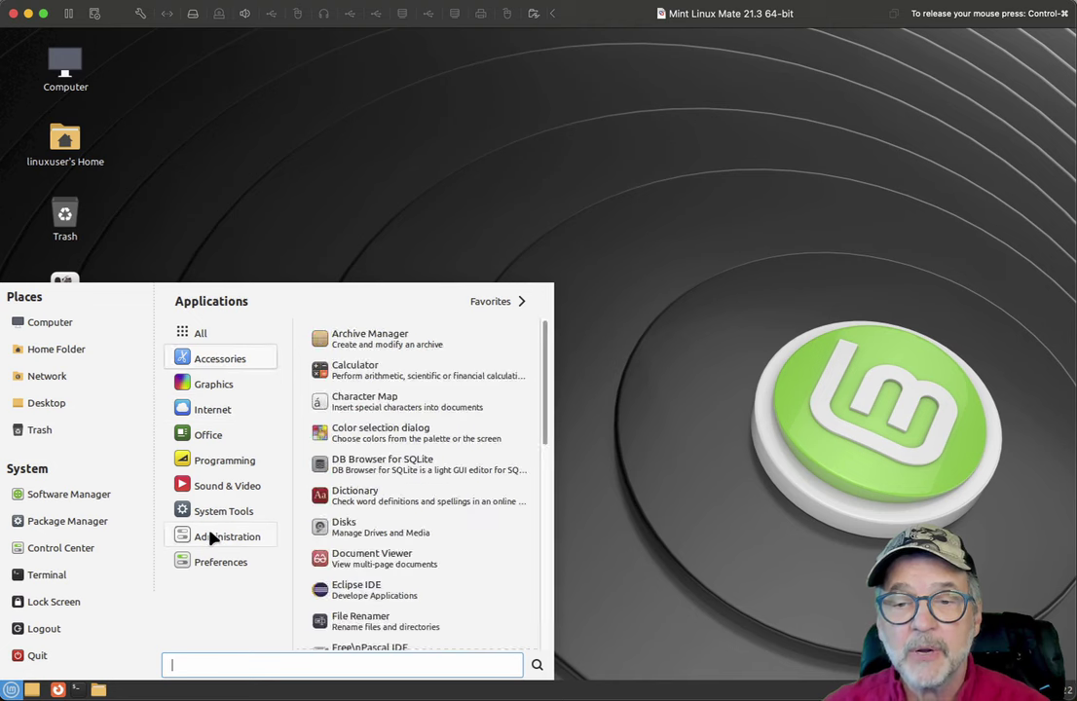
{"action": "mouse_move", "coordinate": [212, 503]}
{"action": "mouse_move", "coordinate": [217, 548]}
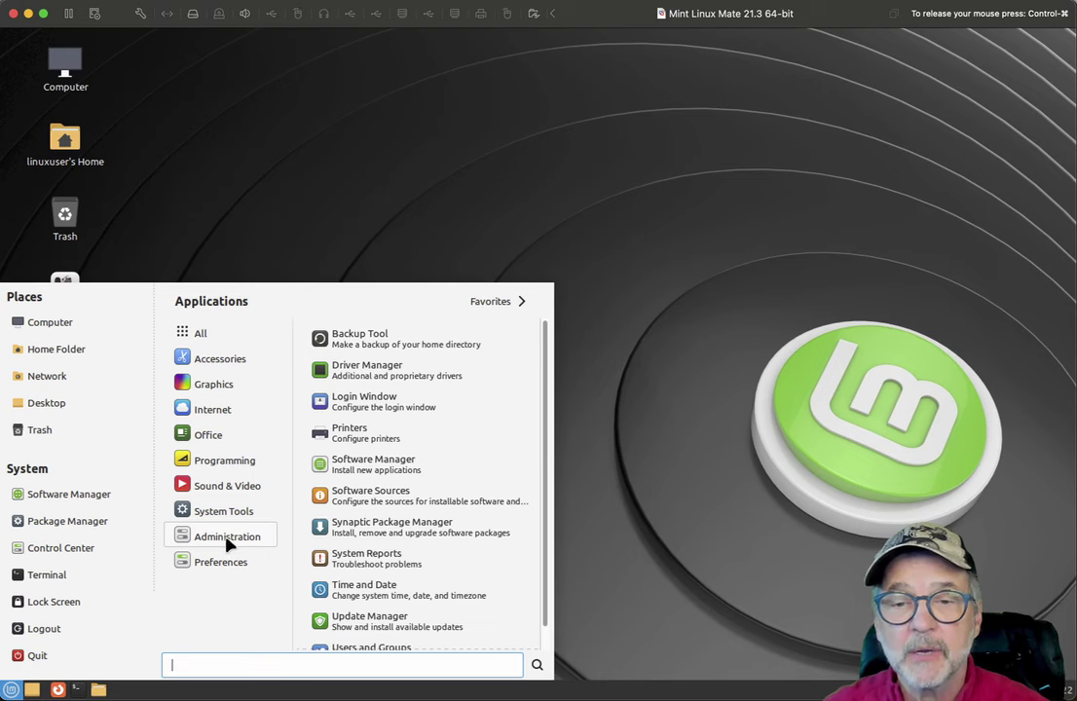
{"action": "left_click", "coordinate": [234, 213]}
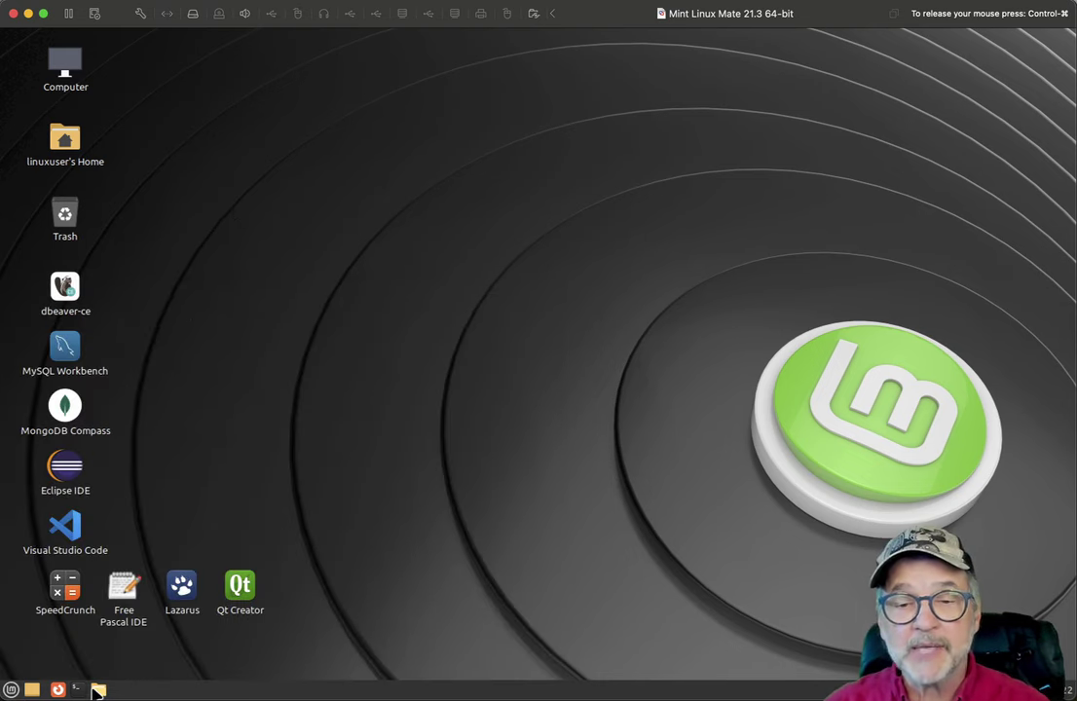
- Open the file browser on the linuxuser home folder and reposition its window over the middle of the desktop
{"action": "left_click", "coordinate": [97, 690]}
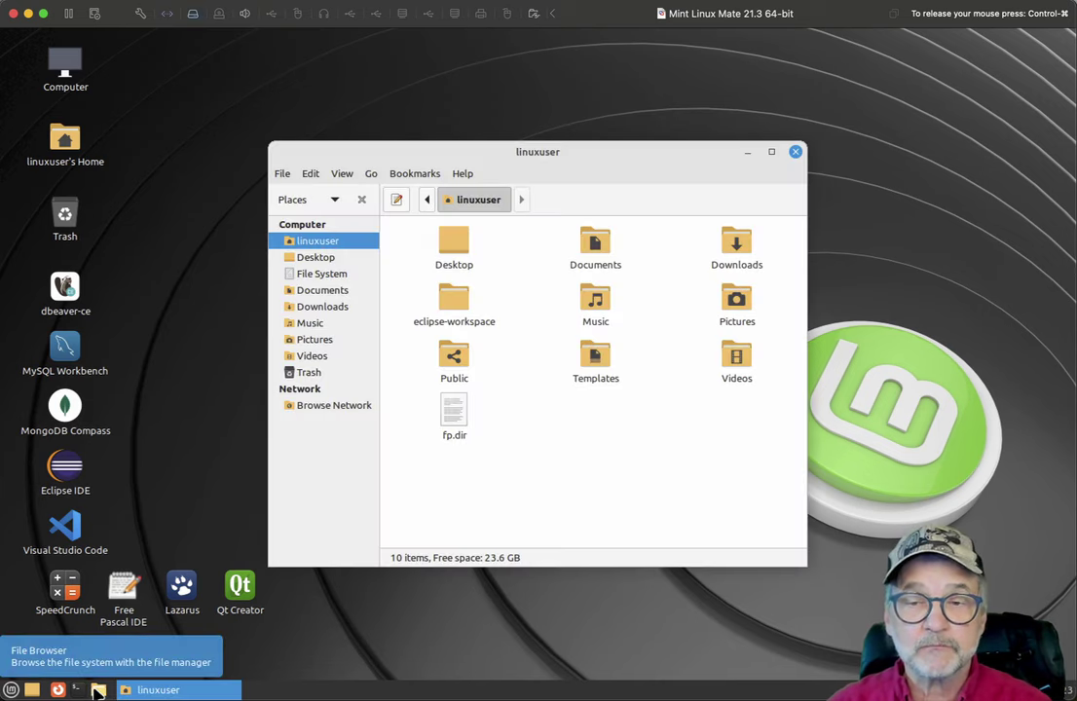
{"action": "left_click_drag", "start_coordinate": [417, 156], "coordinate": [385, 113]}
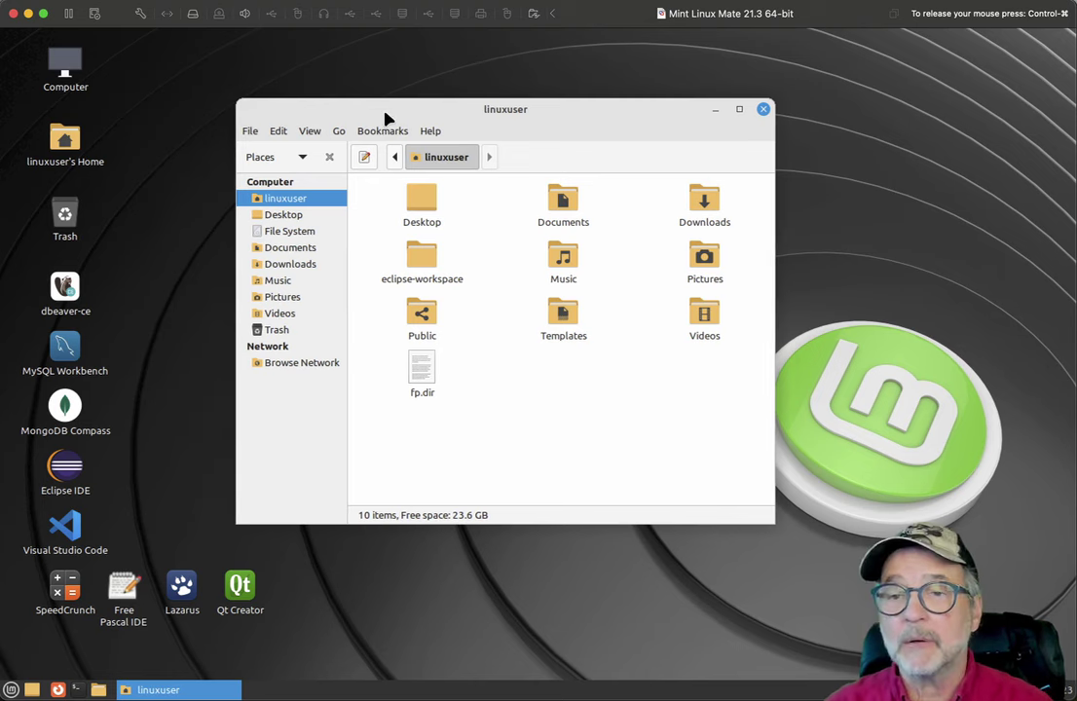
{"action": "left_click_drag", "start_coordinate": [385, 113], "coordinate": [323, 102]}
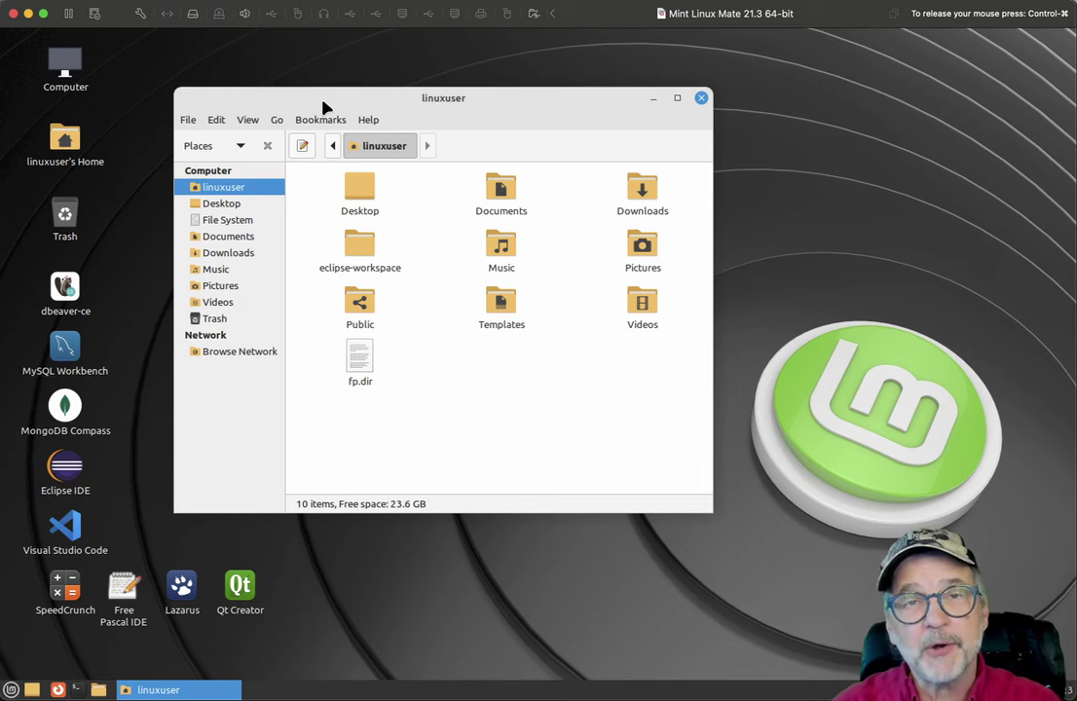
{"action": "left_click_drag", "start_coordinate": [324, 106], "coordinate": [358, 109]}
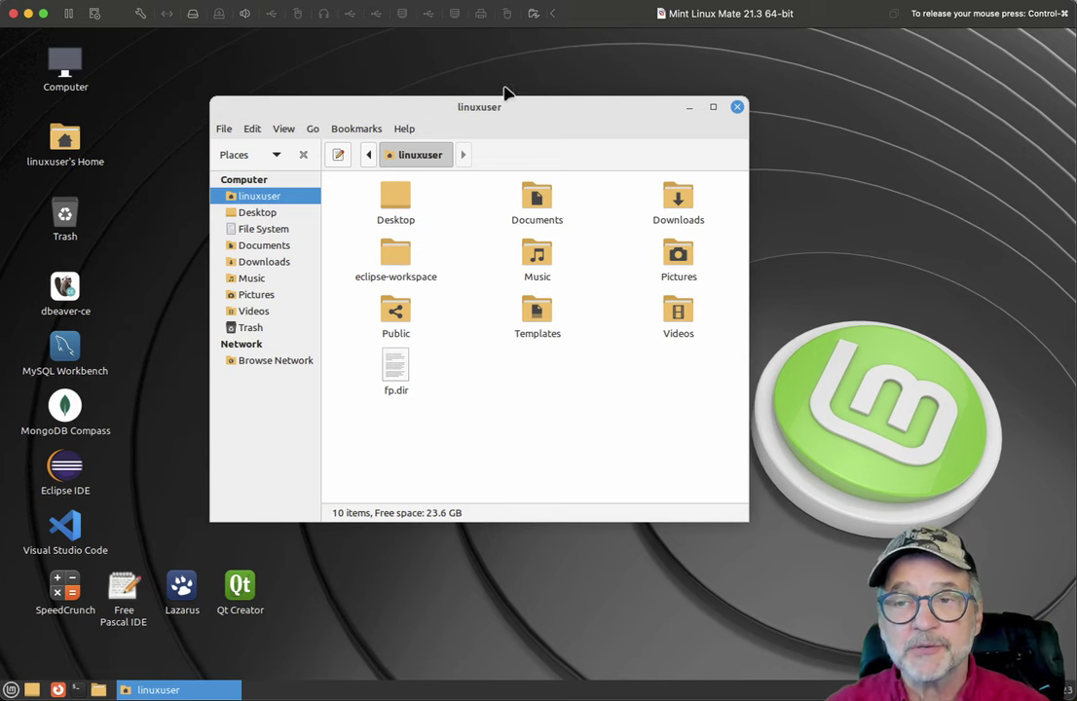
{"action": "left_click_drag", "start_coordinate": [508, 107], "coordinate": [566, 106]}
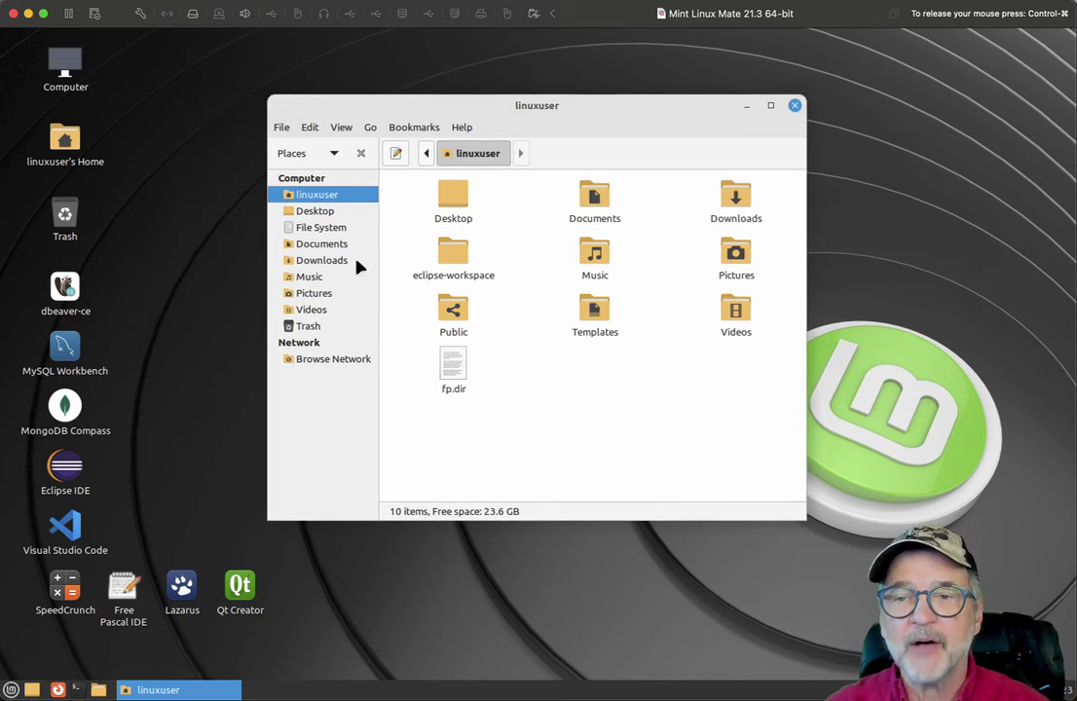
- View the Downloads folder, go back to the linuxuser home folder, and reopen Downloads from there
{"action": "left_click", "coordinate": [299, 261]}
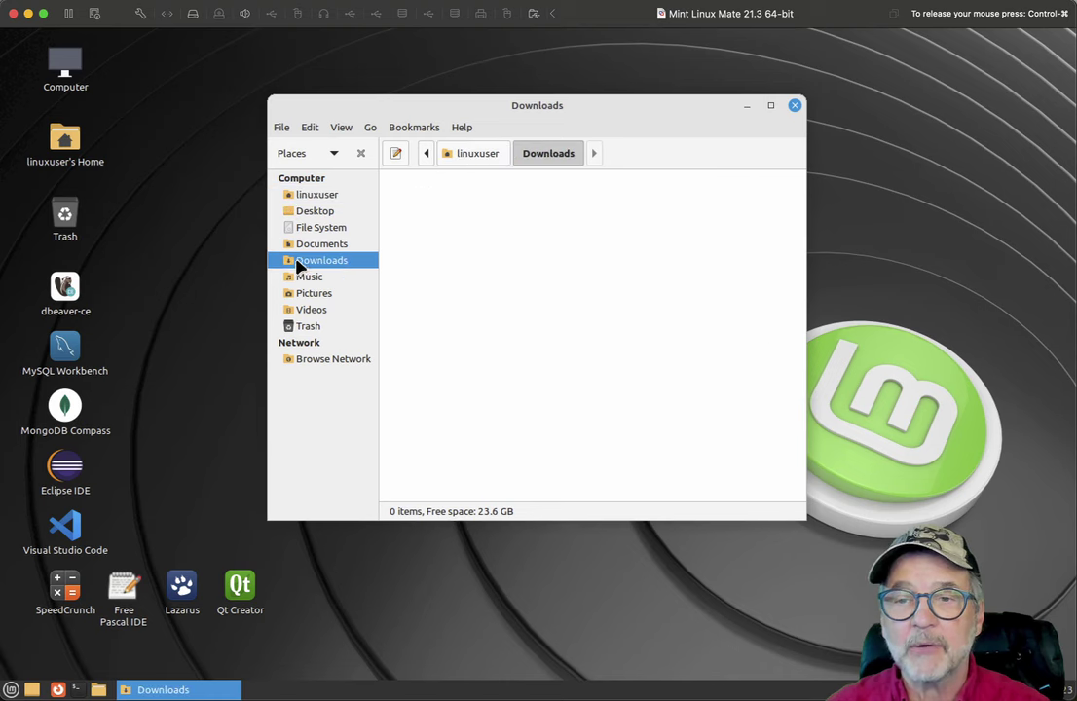
{"action": "left_click", "coordinate": [302, 195]}
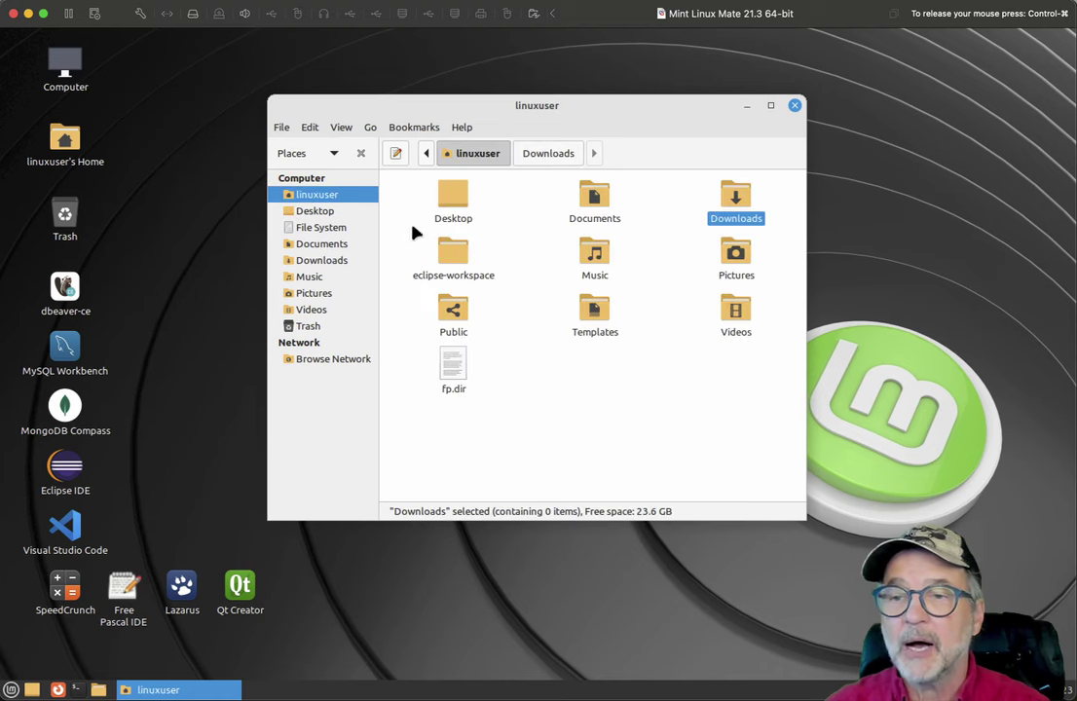
{"action": "double_click", "coordinate": [732, 197]}
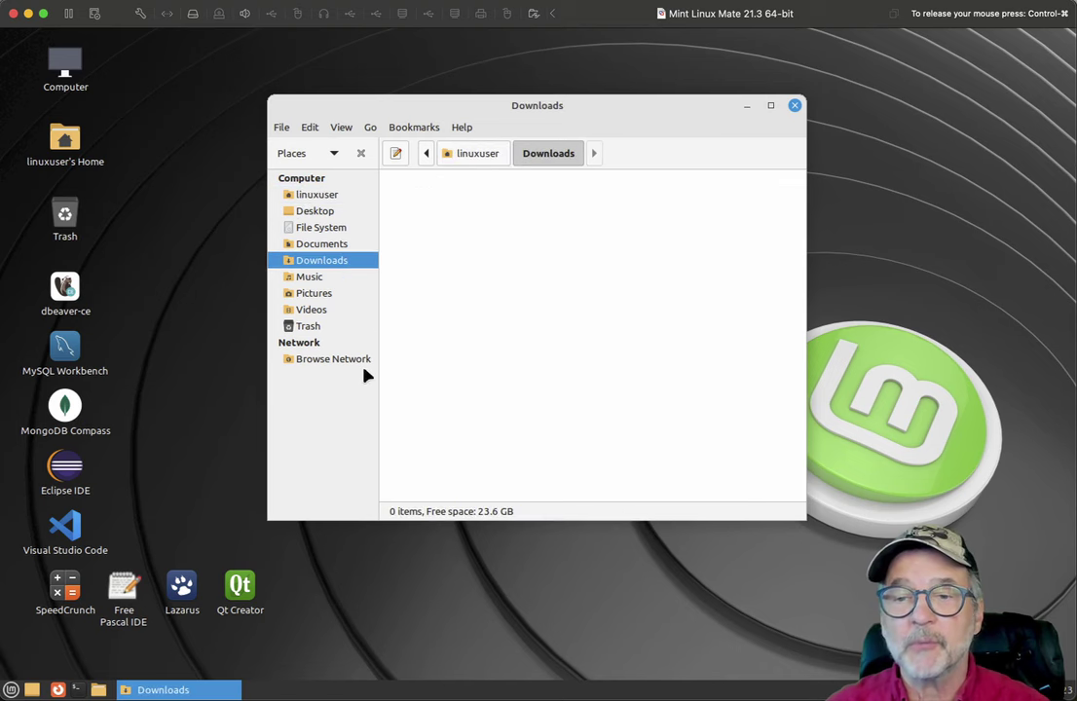
- Open the root of the file system and look through its top-level folders
{"action": "left_click", "coordinate": [307, 230]}
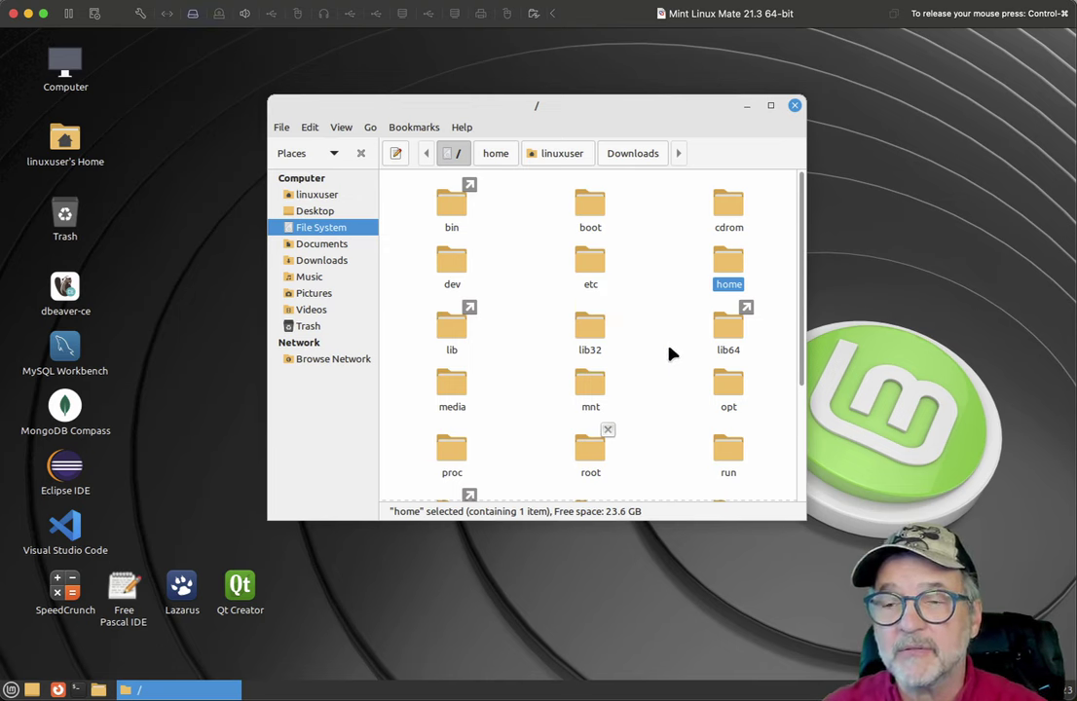
{"action": "scroll", "coordinate": [670, 352], "scroll_direction": "down", "scroll_amount": 3}
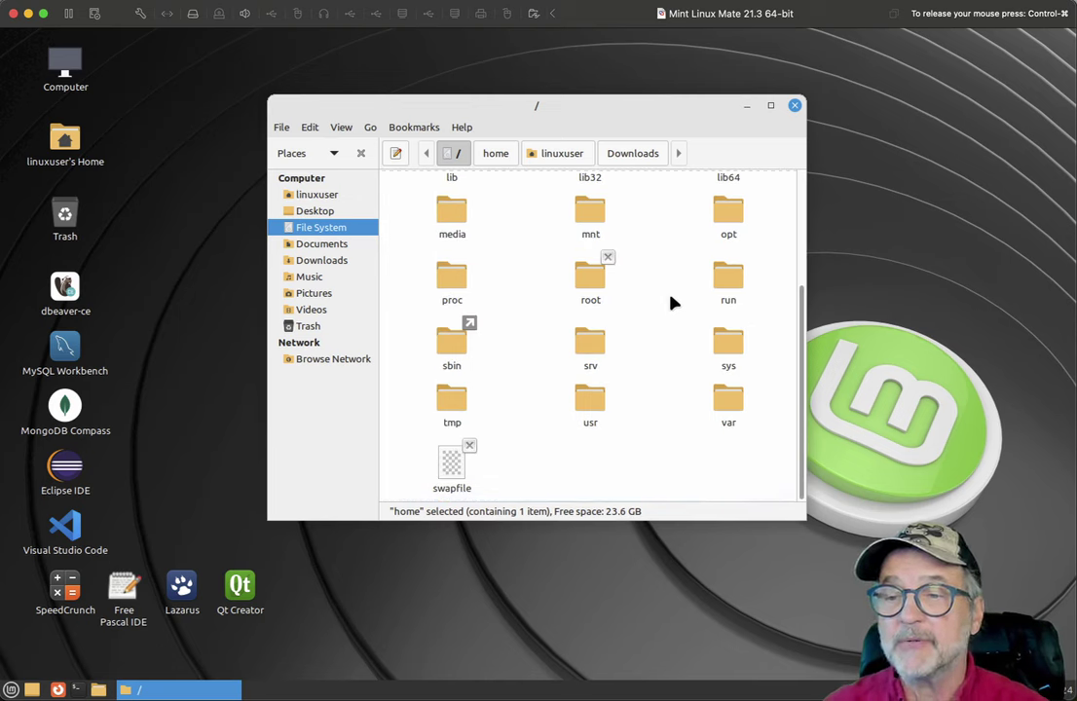
{"action": "scroll", "coordinate": [516, 284], "scroll_direction": "up", "scroll_amount": 2}
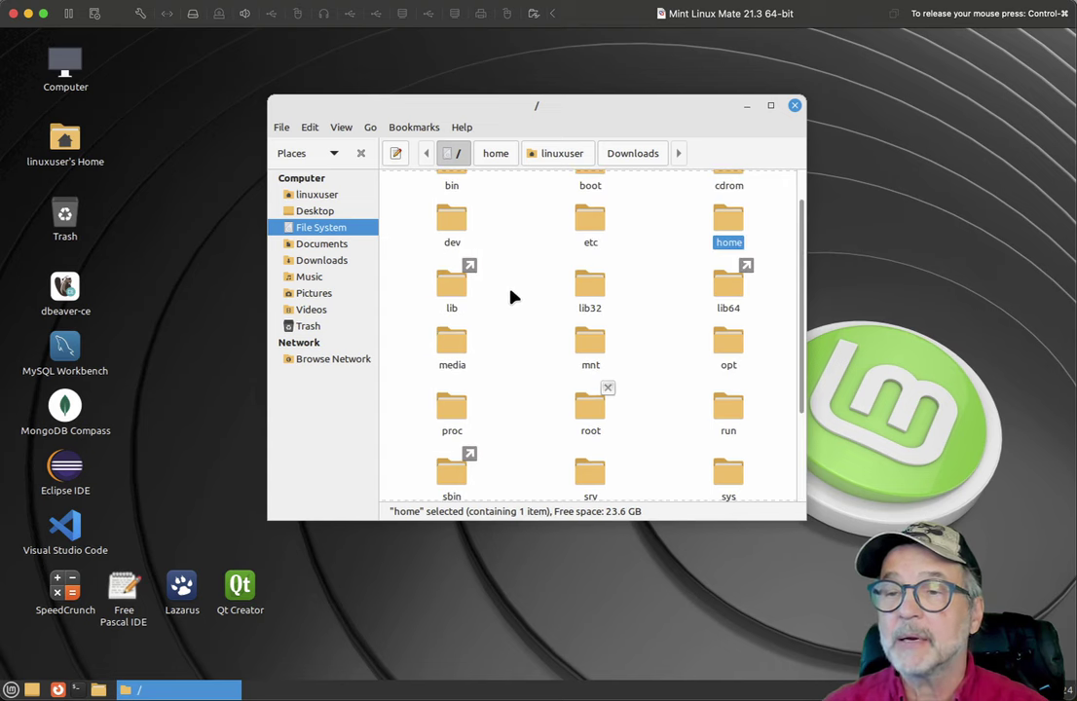
{"action": "scroll", "coordinate": [514, 297], "scroll_direction": "up", "scroll_amount": 1}
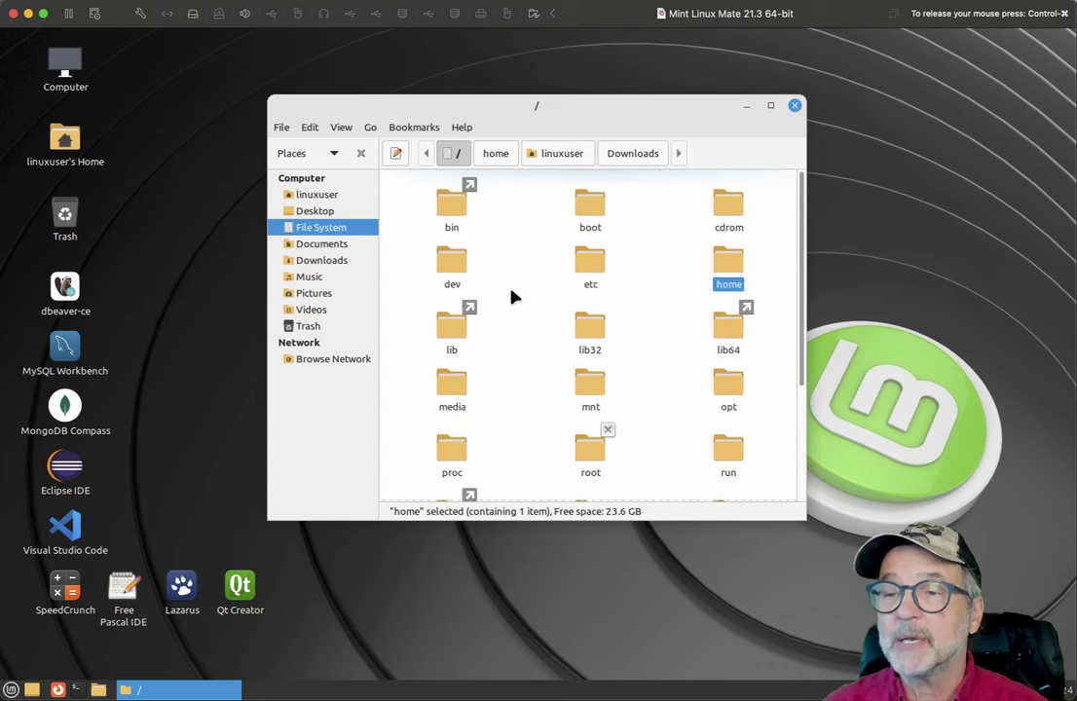
- Open the etc folder and look through its configuration folders and files
{"action": "double_click", "coordinate": [591, 259]}
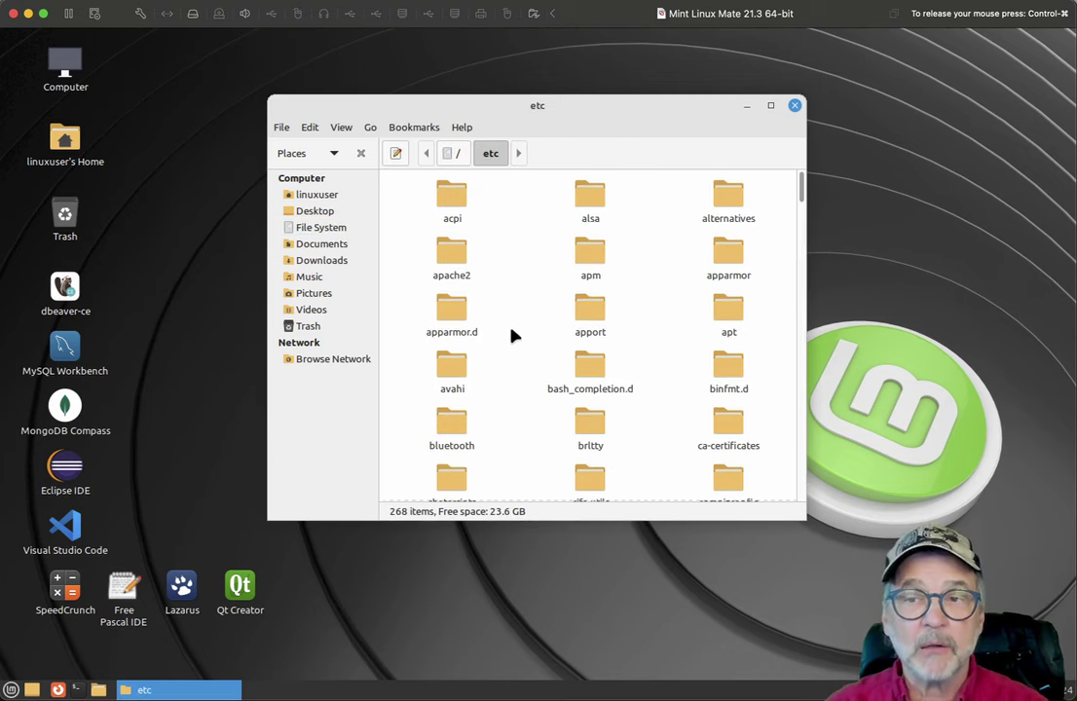
{"action": "scroll", "coordinate": [513, 353], "scroll_direction": "down", "scroll_amount": 15}
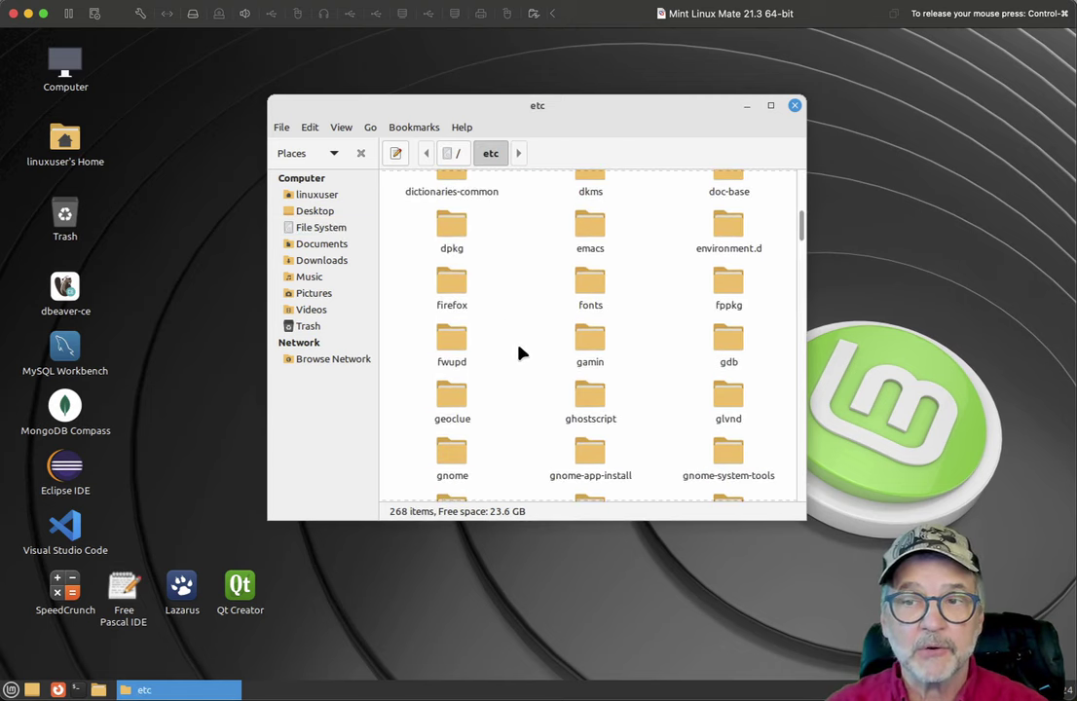
{"action": "scroll", "coordinate": [519, 352], "scroll_direction": "down", "scroll_amount": 20}
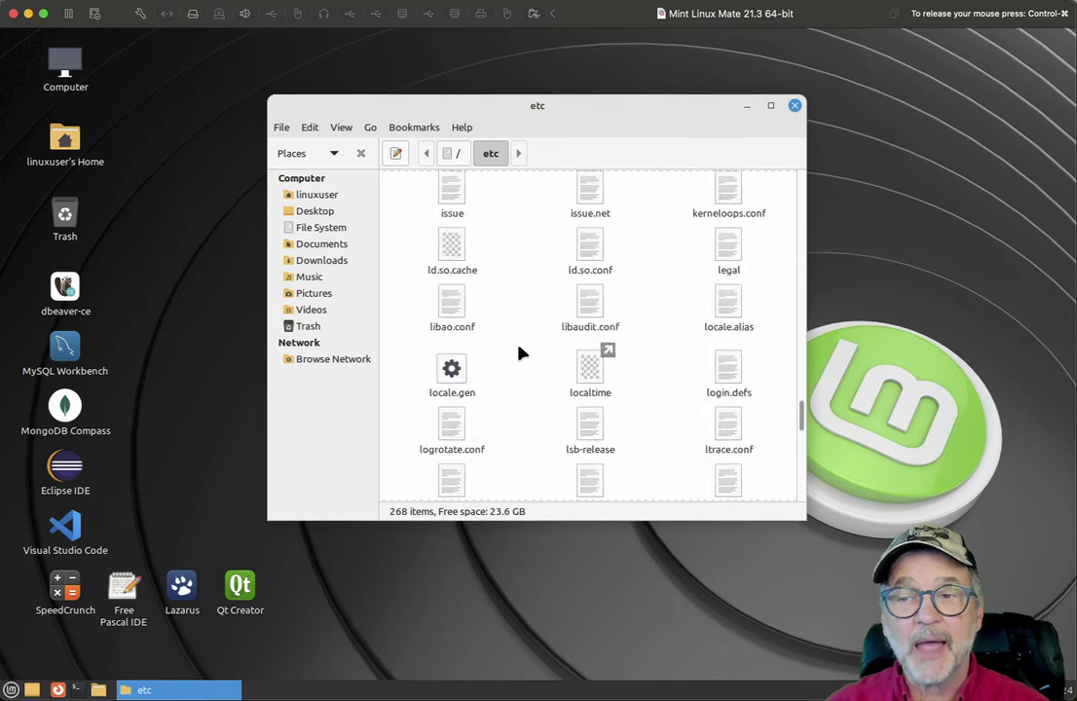
{"action": "scroll", "coordinate": [519, 354], "scroll_direction": "down", "scroll_amount": 2}
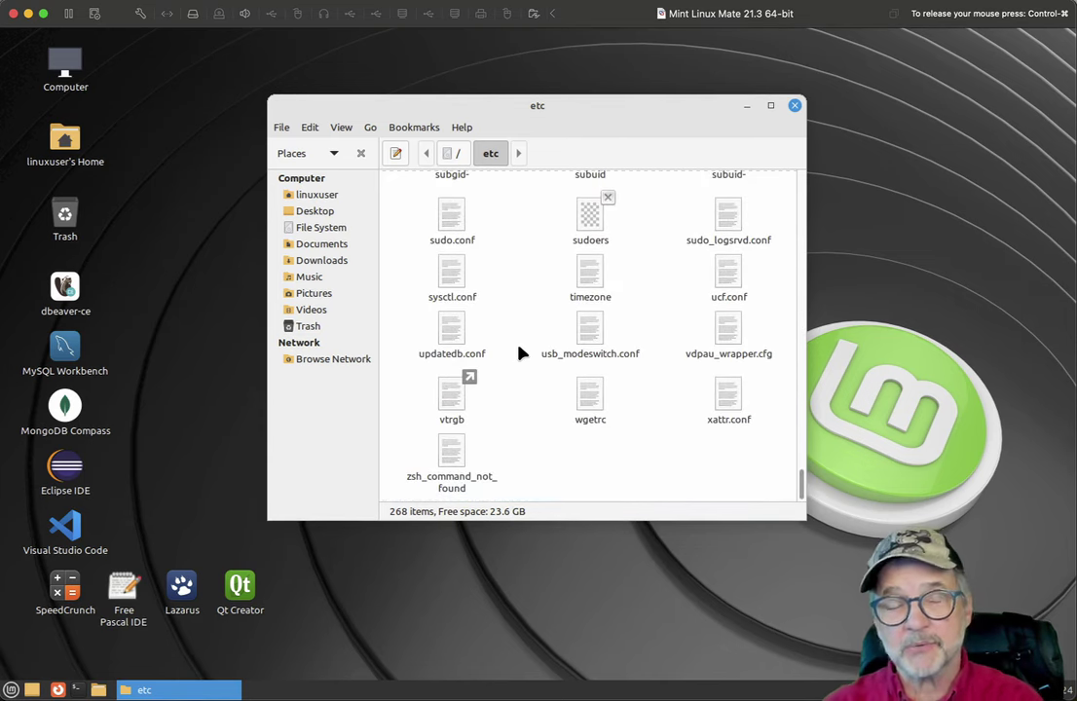
{"action": "scroll", "coordinate": [519, 353], "scroll_direction": "up", "scroll_amount": 15}
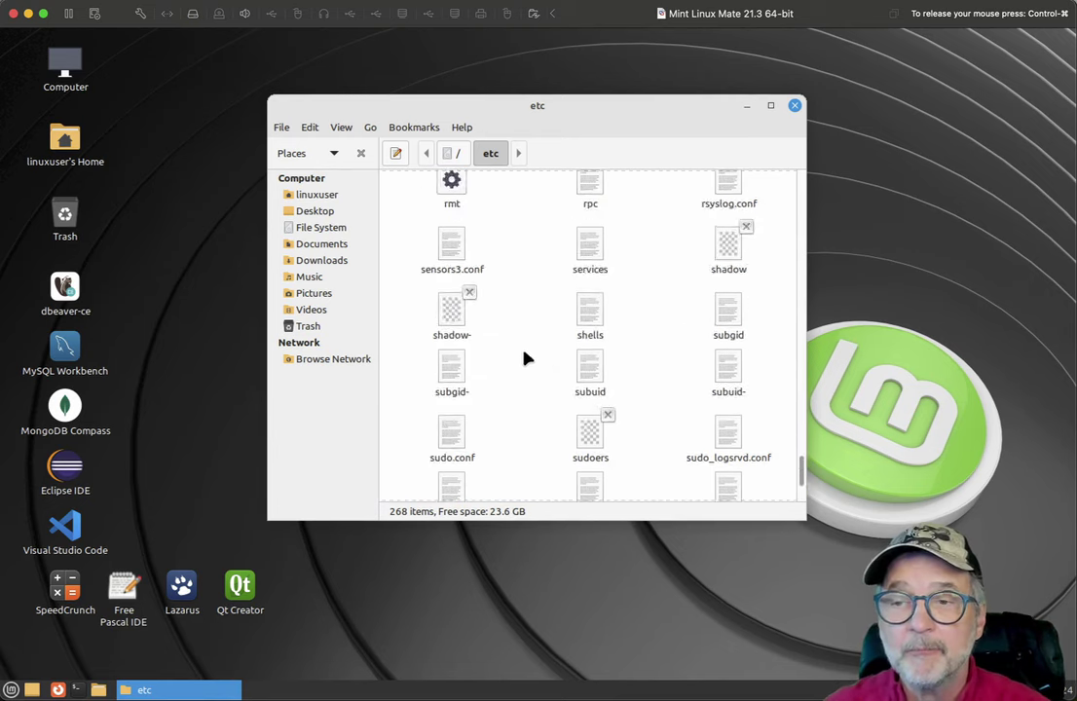
{"action": "scroll", "coordinate": [524, 361], "scroll_direction": "up", "scroll_amount": 10}
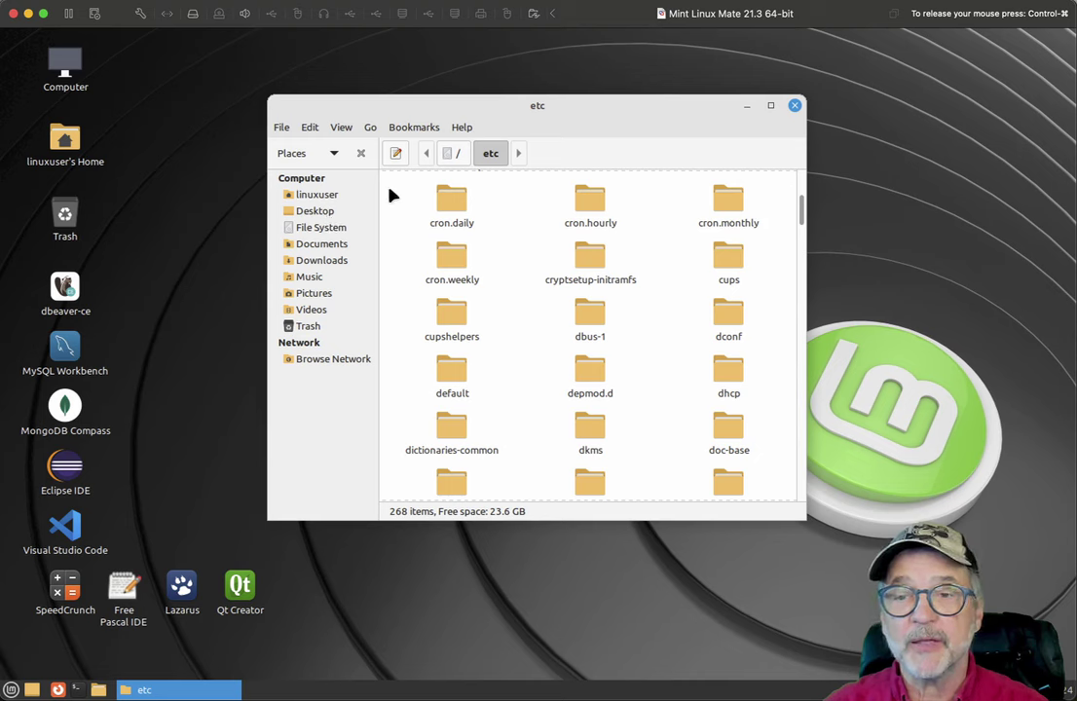
- Open InstallAll.sh from the Documents folder in Geany and look through the script's install commands
{"action": "left_click", "coordinate": [323, 250]}
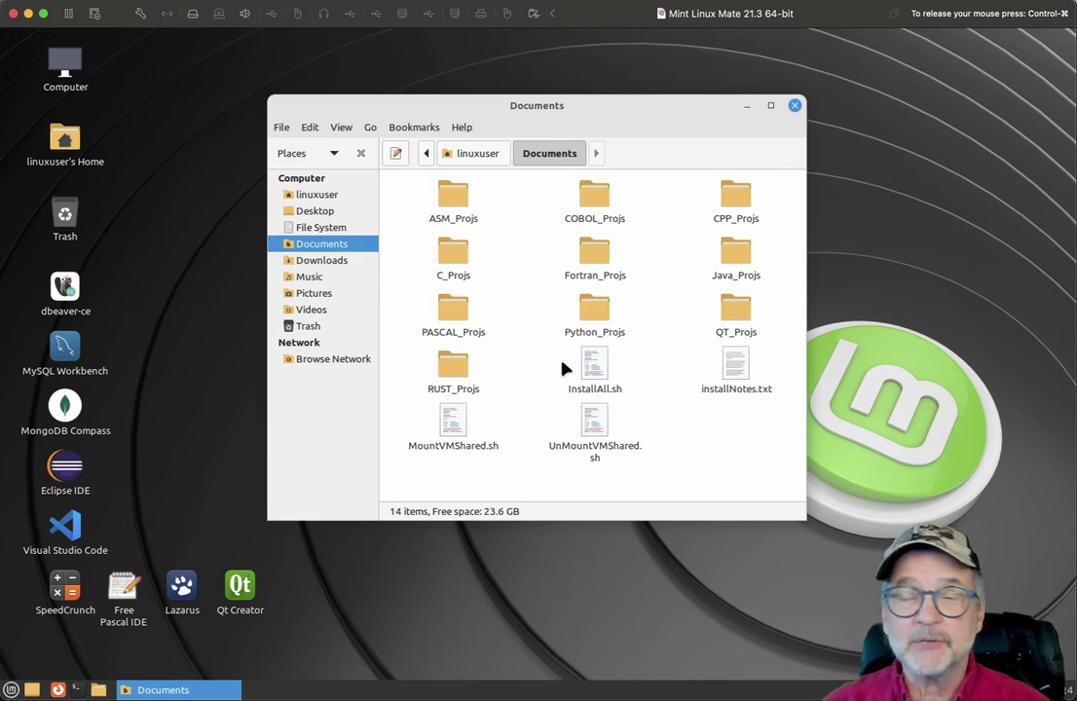
{"action": "left_click", "coordinate": [592, 364]}
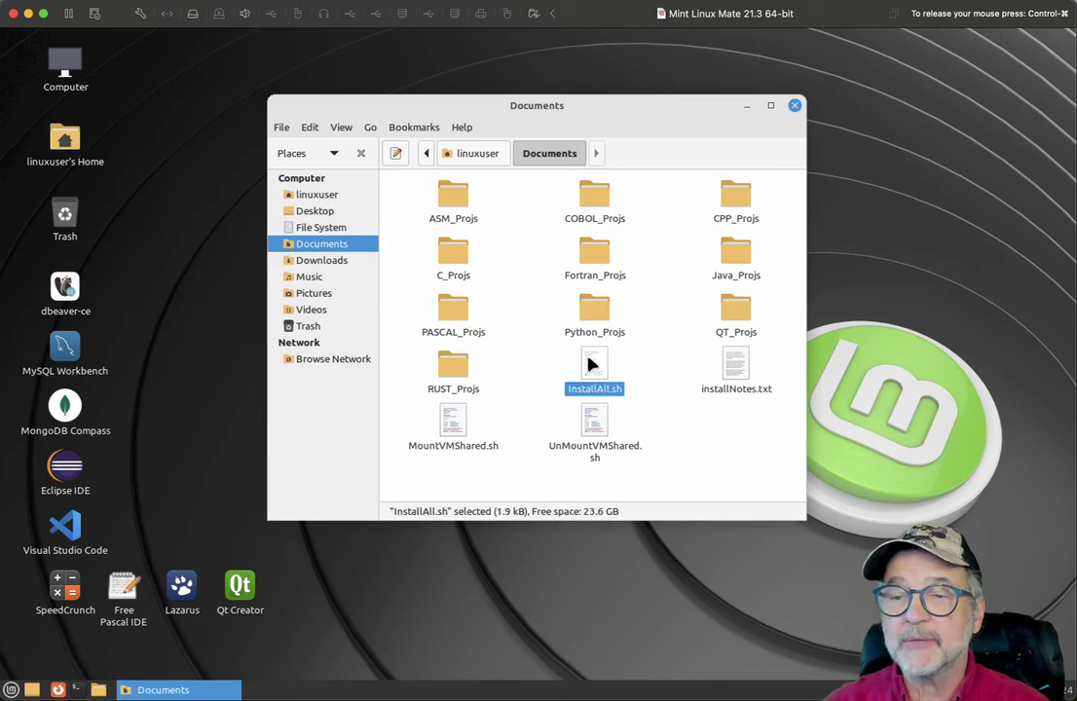
{"action": "right_click", "coordinate": [592, 365]}
{"action": "mouse_move", "coordinate": [643, 392]}
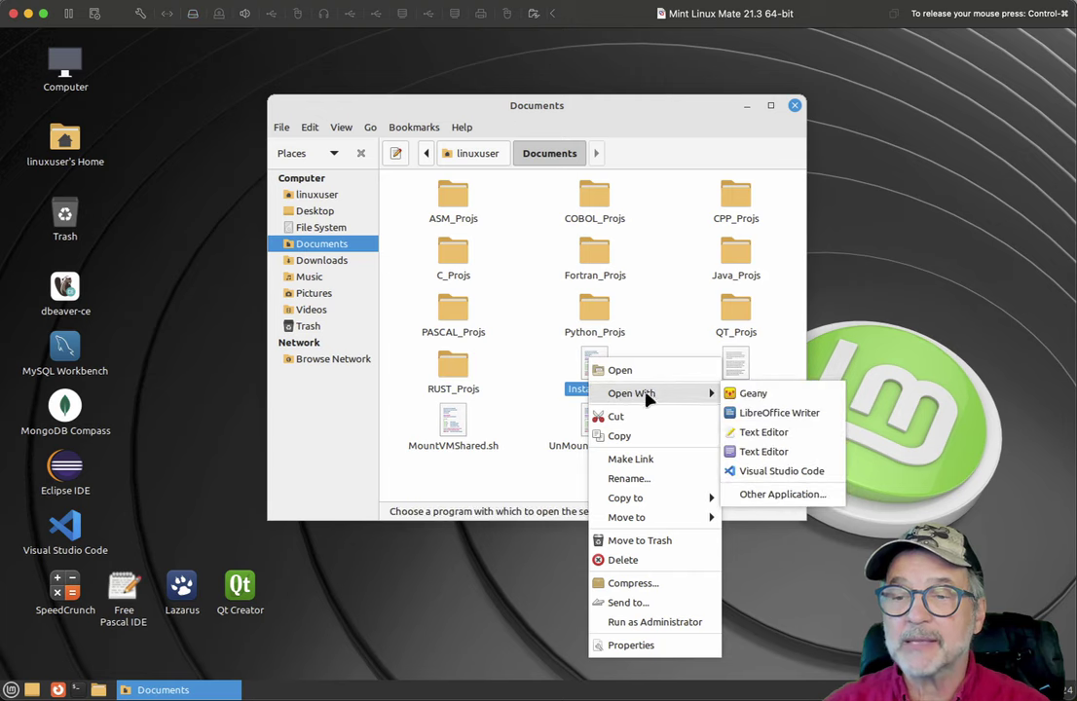
{"action": "left_click", "coordinate": [753, 393]}
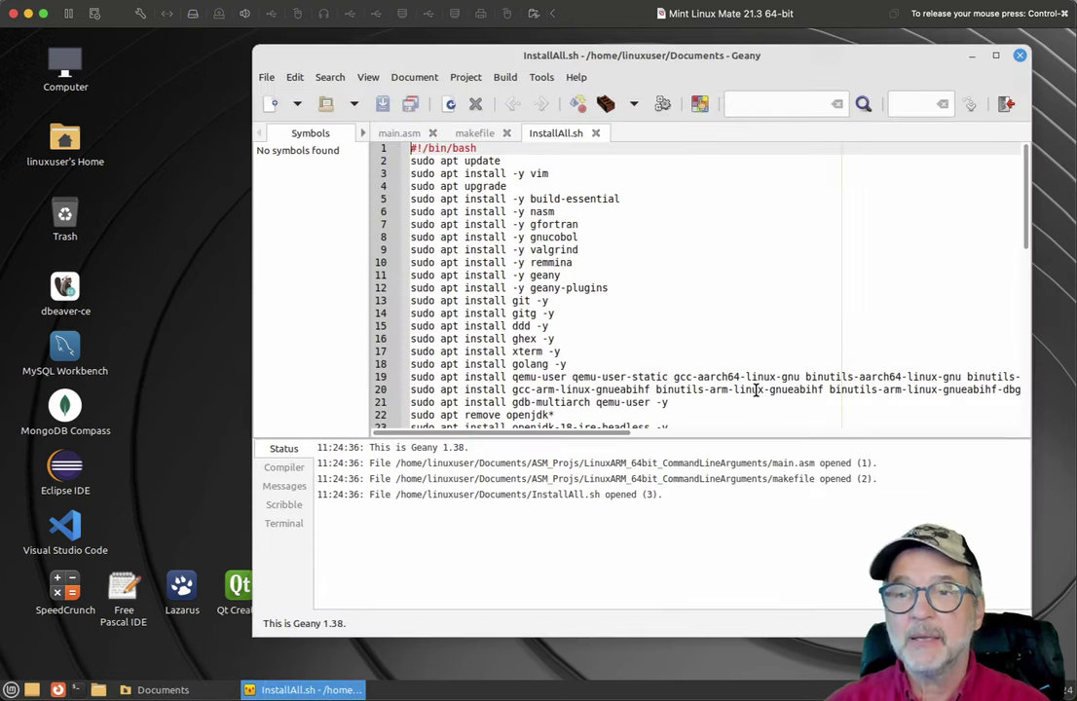
{"action": "scroll", "coordinate": [613, 277], "scroll_direction": "down", "scroll_amount": 10}
{"action": "scroll", "coordinate": [613, 279], "scroll_direction": "up", "scroll_amount": 10}
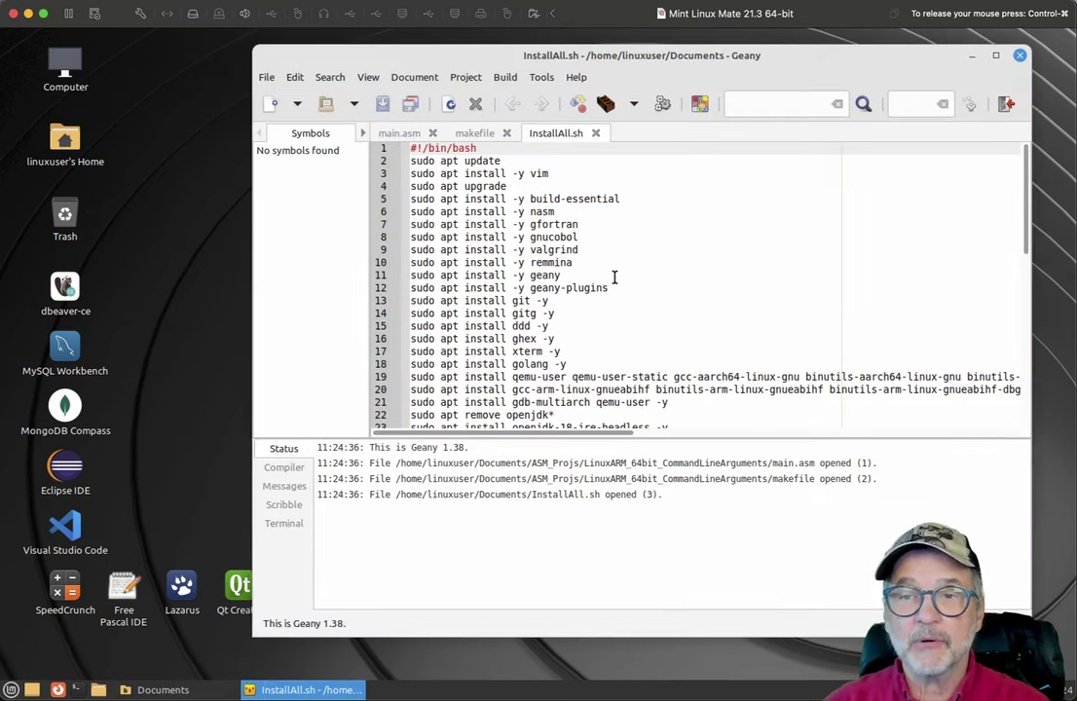
- Close Geany, display InstallAll.sh from the Documents folder in the terminal to look through its install commands, and close both windows
{"action": "left_click", "coordinate": [1019, 56]}
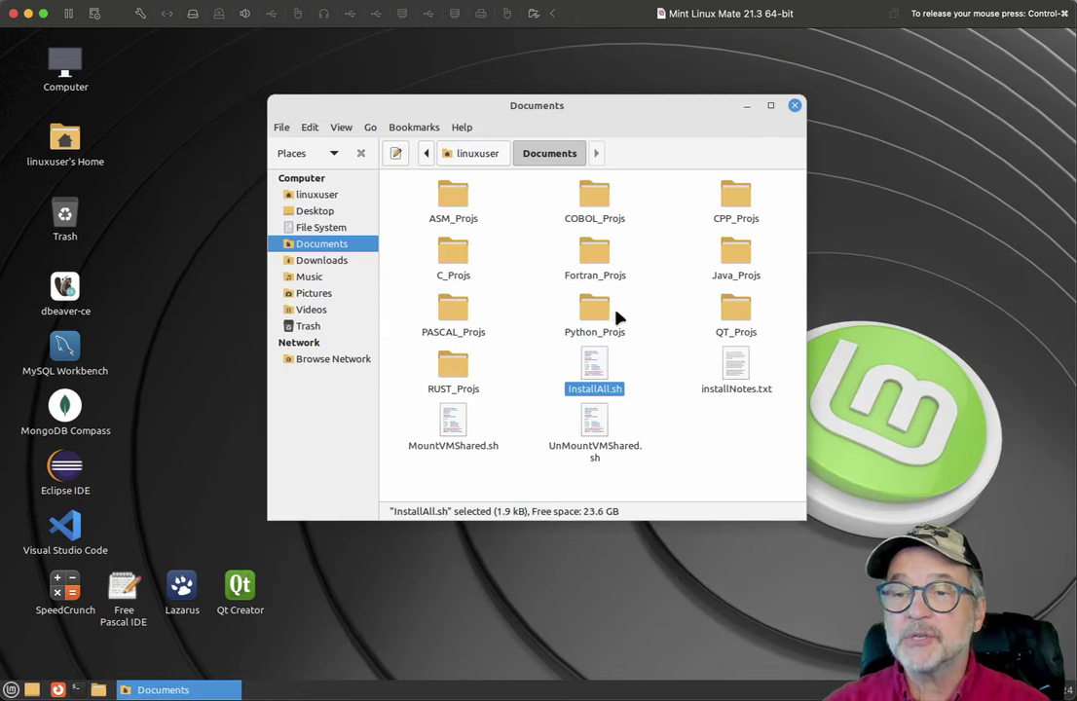
{"action": "double_click", "coordinate": [593, 378]}
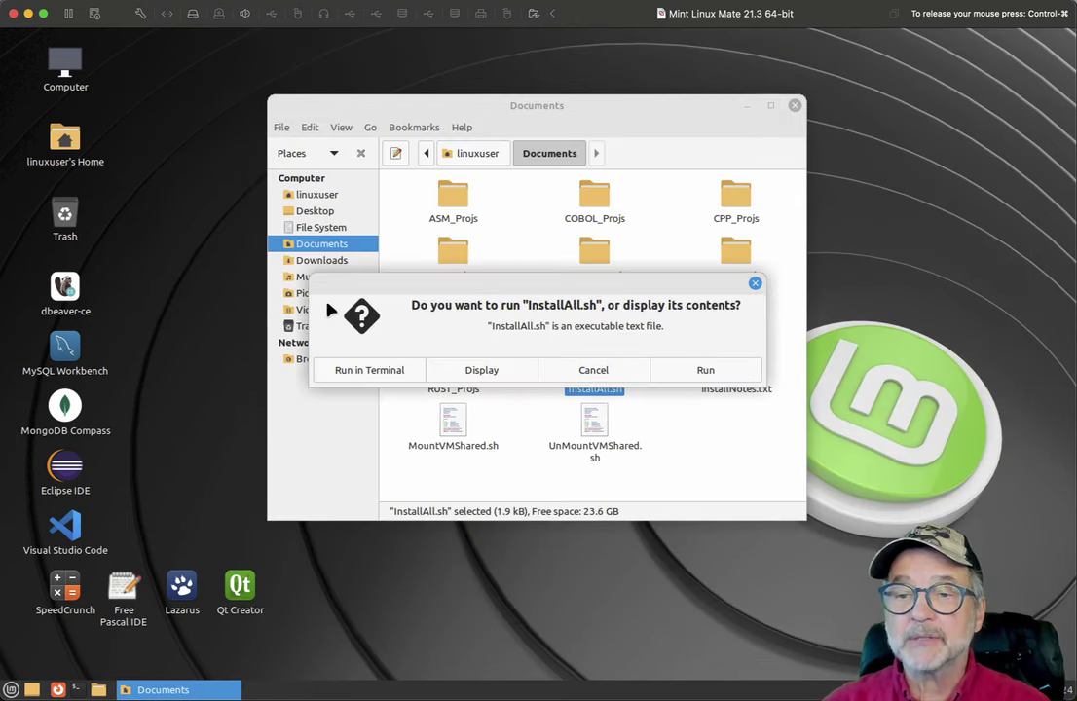
{"action": "left_click", "coordinate": [489, 379]}
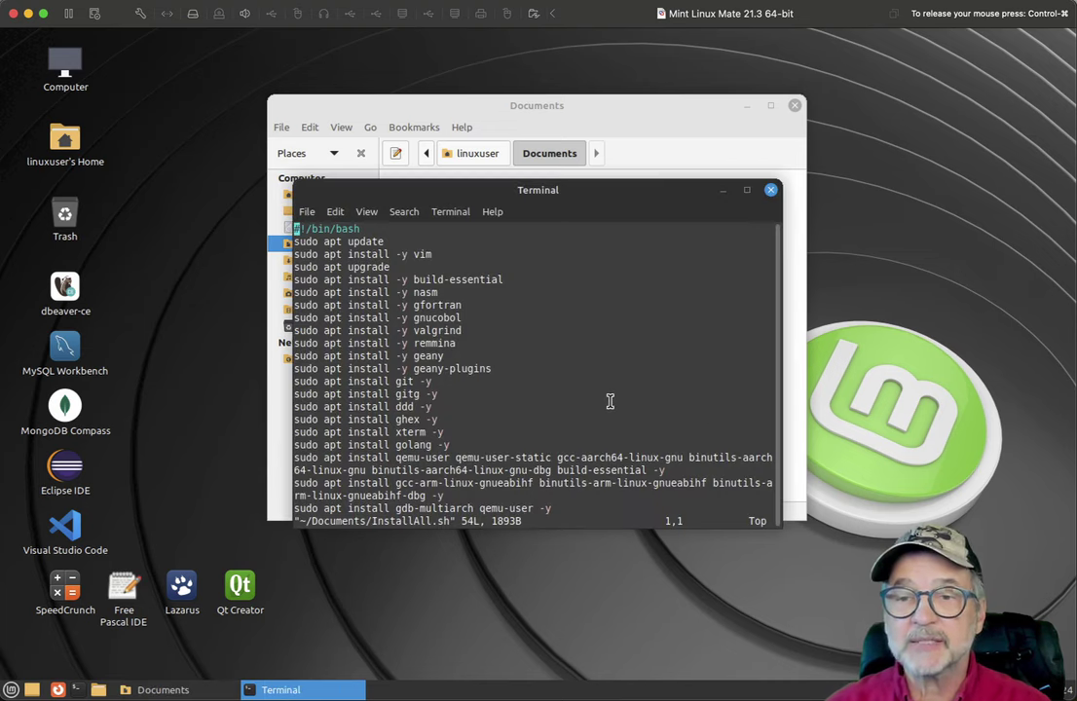
{"action": "scroll", "coordinate": [609, 401], "scroll_direction": "down", "scroll_amount": 6}
{"action": "scroll", "coordinate": [610, 401], "scroll_direction": "down", "scroll_amount": 10}
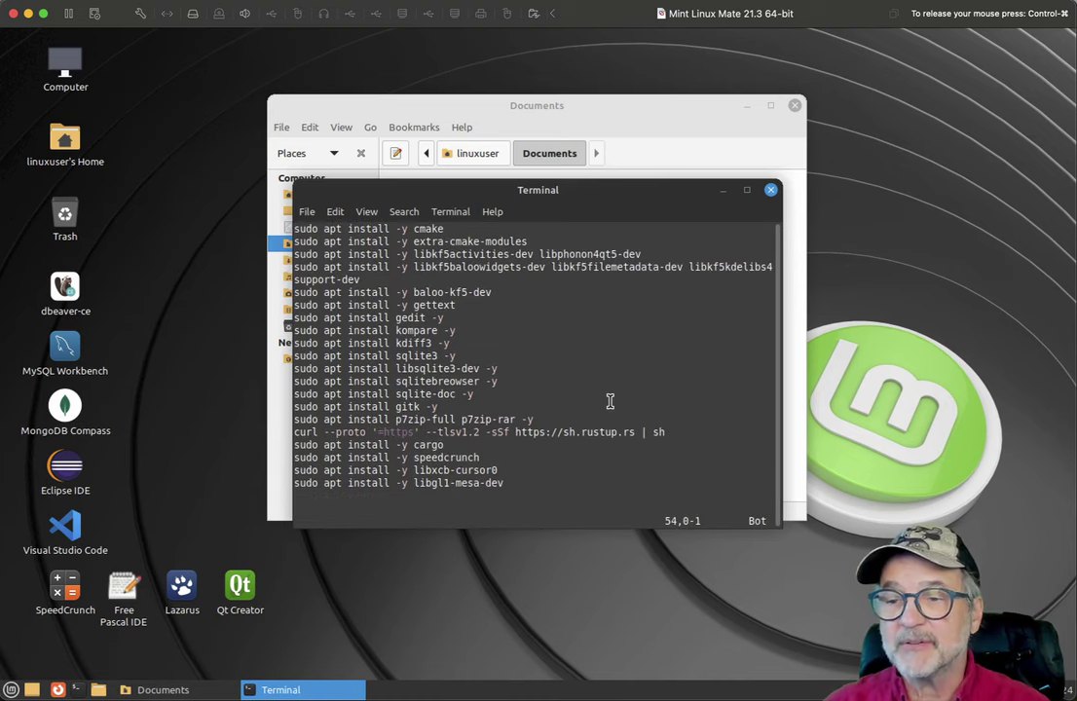
{"action": "scroll", "coordinate": [610, 401], "scroll_direction": "up", "scroll_amount": 15}
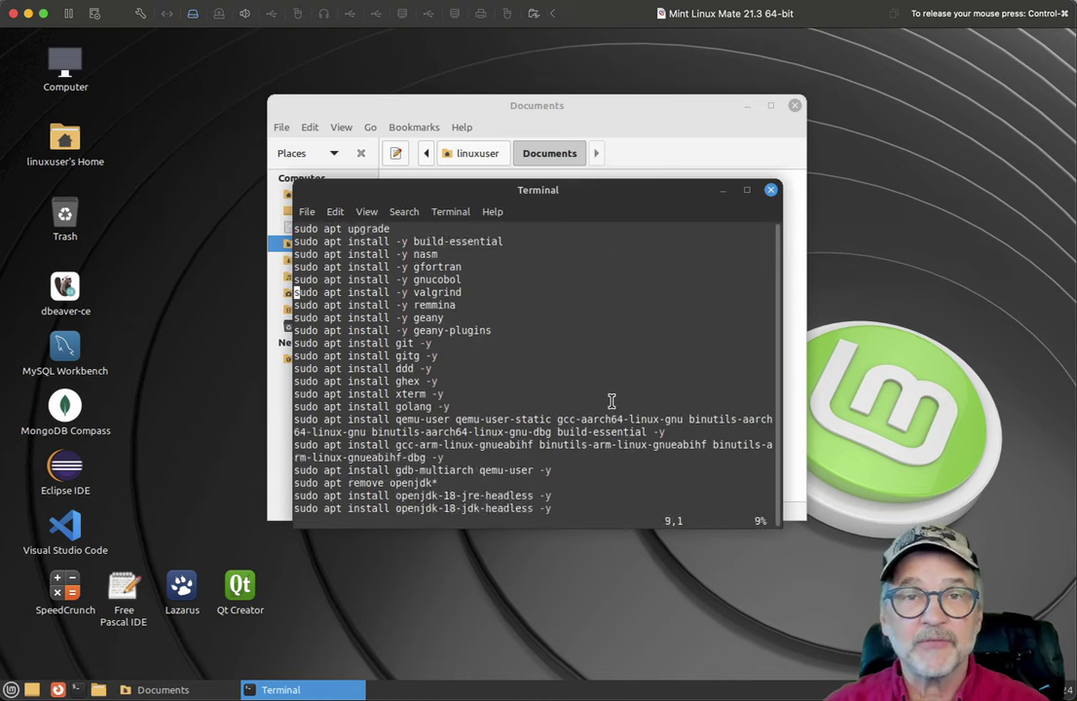
{"action": "left_click", "coordinate": [770, 191]}
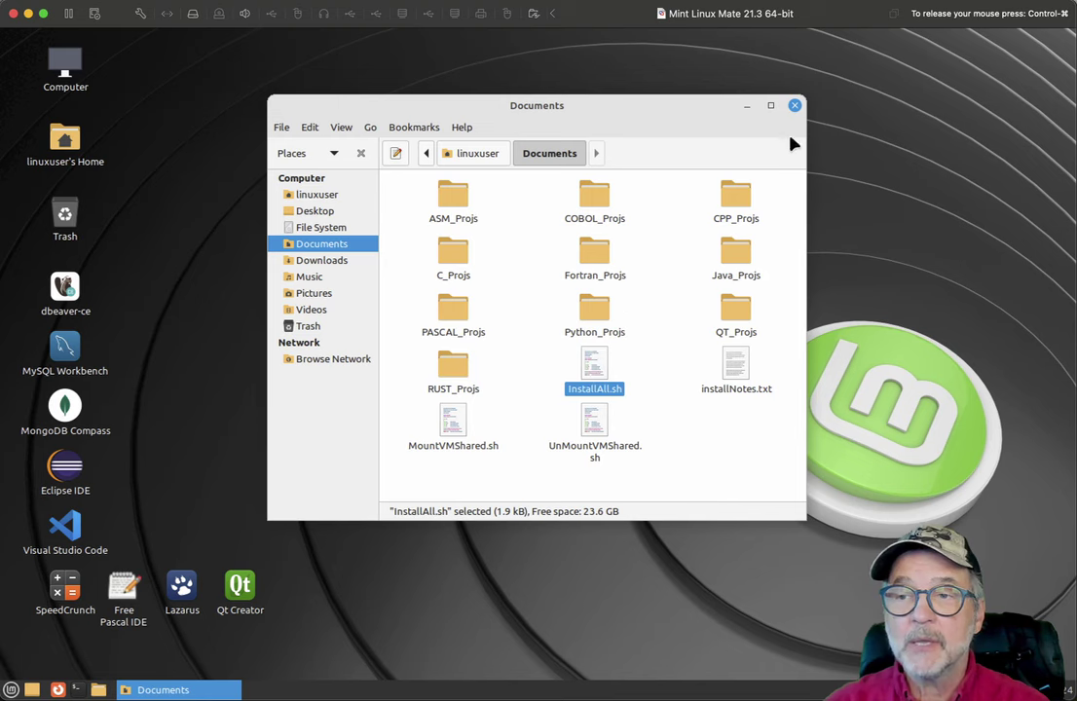
{"action": "left_click", "coordinate": [795, 106]}
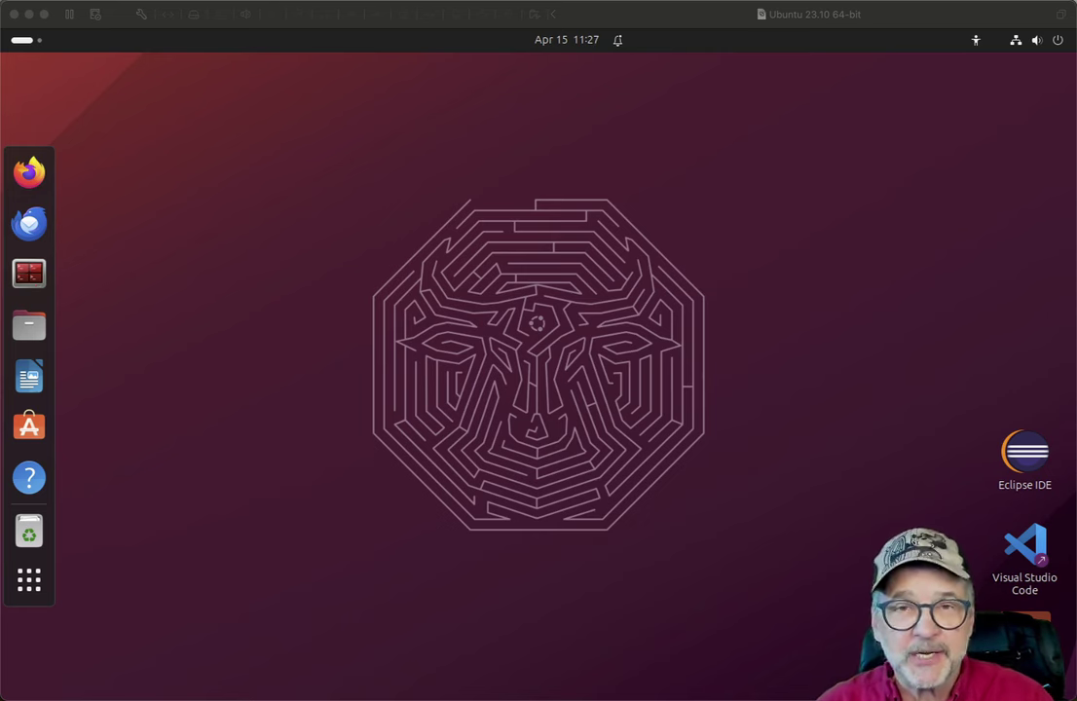
- Switch to the Ubuntu 23.10 virtual machine, view its suspend, restart, power off and log out options, and dismiss them
{"action": "left_click", "coordinate": [831, 226]}
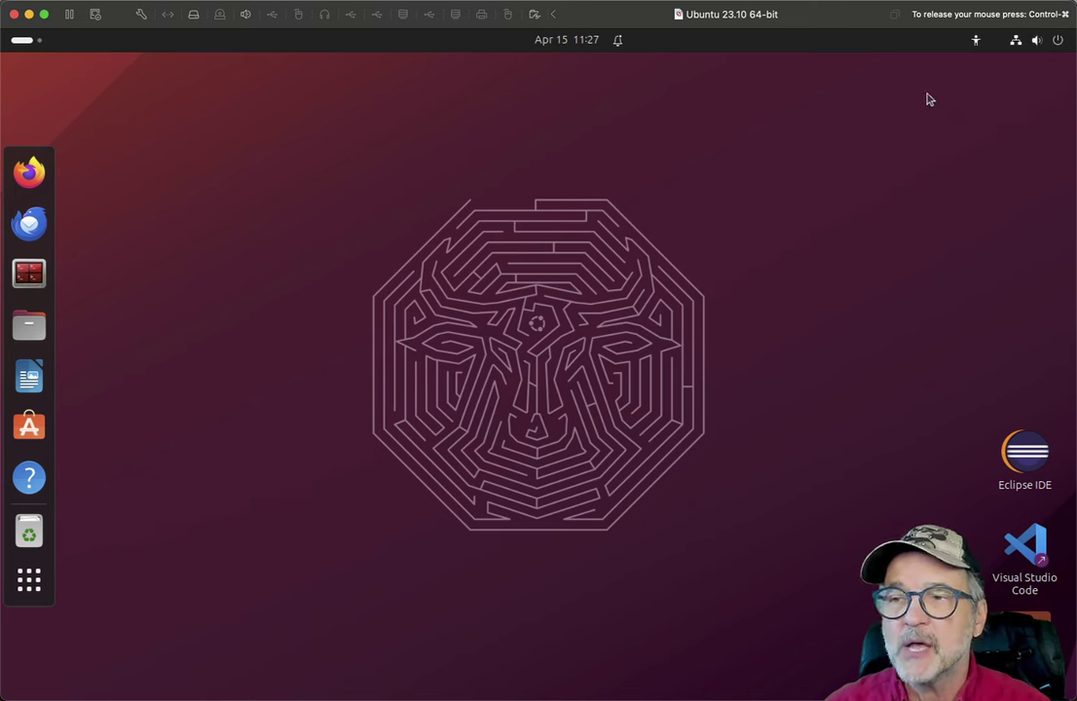
{"action": "left_click", "coordinate": [1058, 41]}
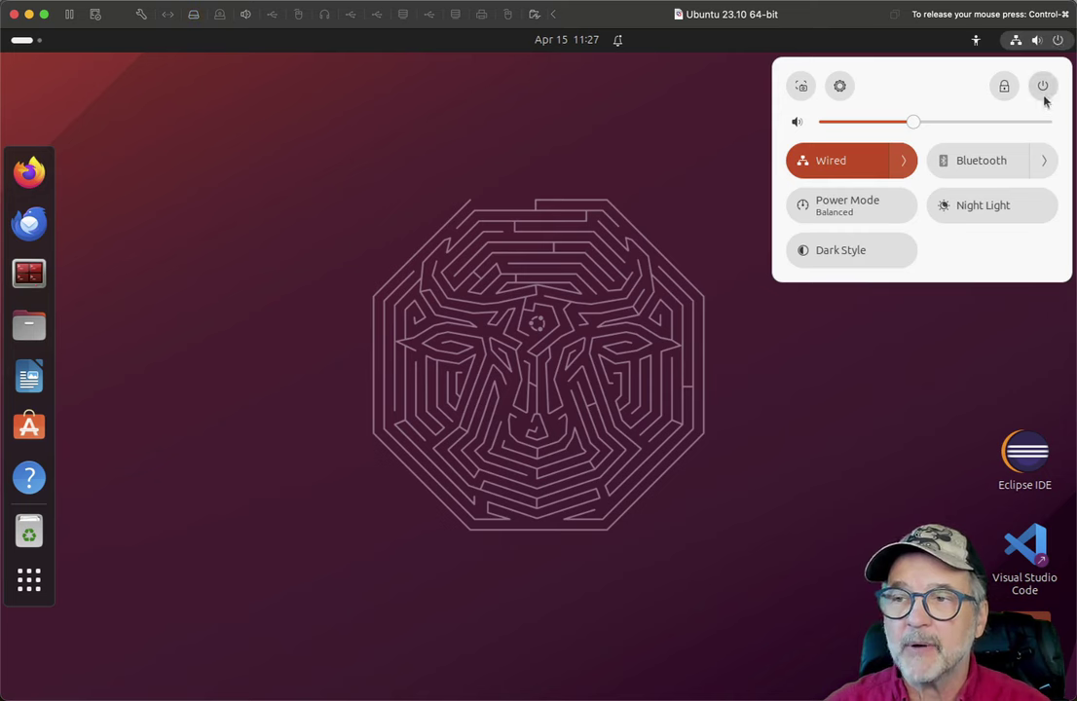
{"action": "left_click", "coordinate": [1042, 87]}
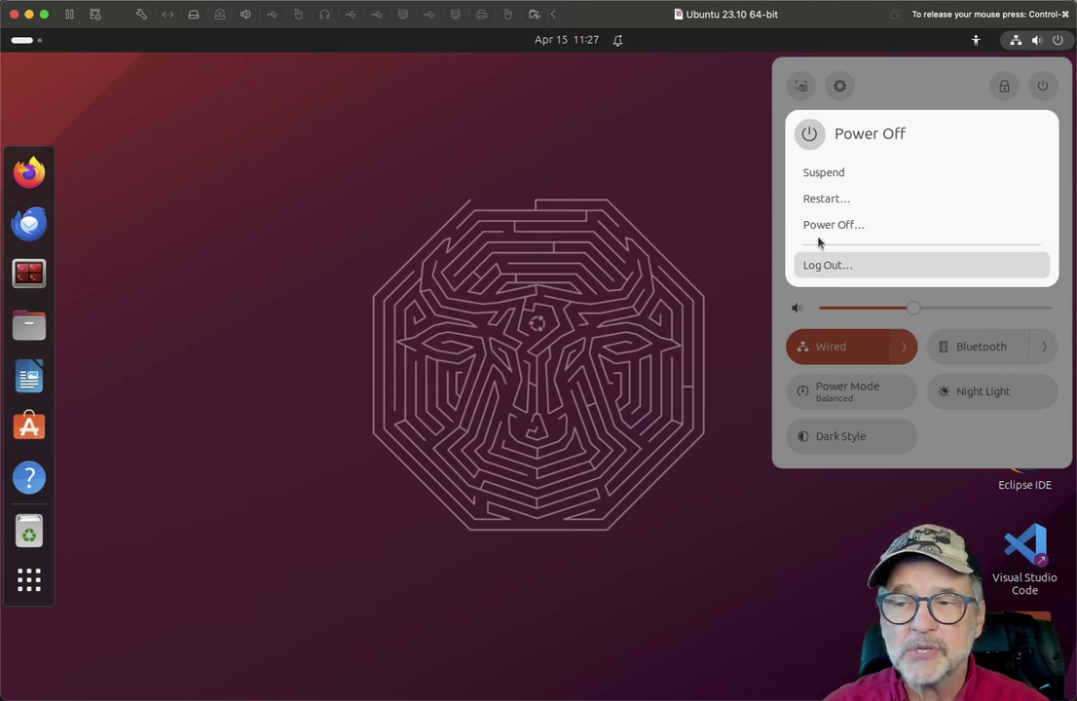
{"action": "key", "text": "Escape"}
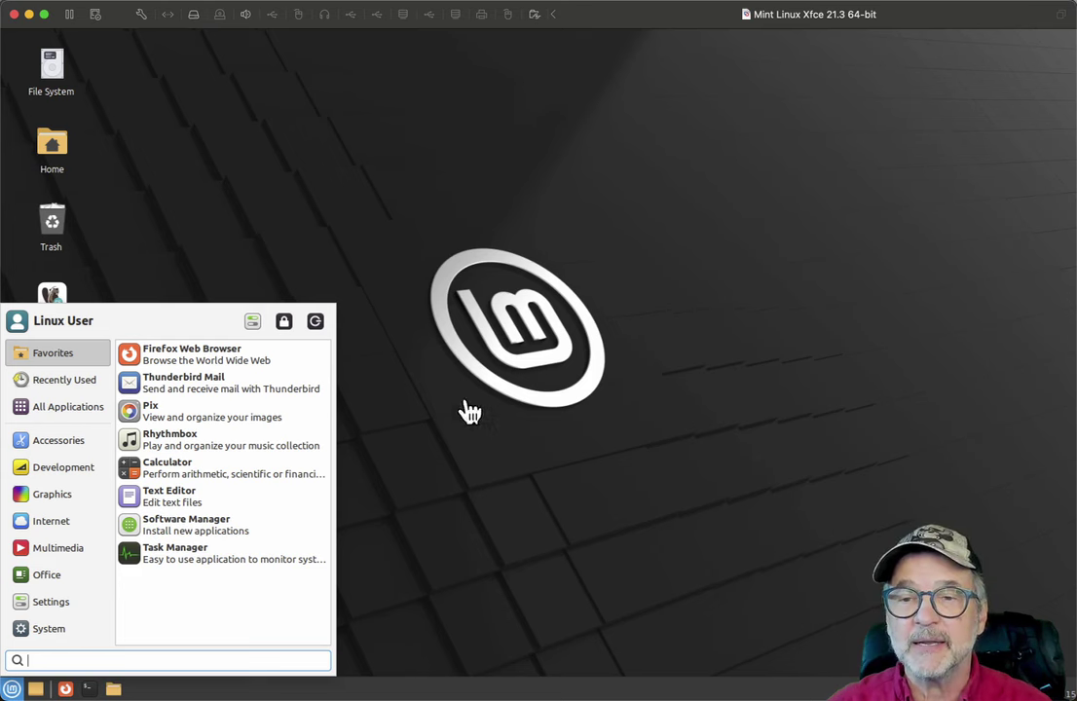
- Switch to the Mint Linux Xfce virtual machine, view its log out and shut down options, and cancel the dialog
{"action": "left_click", "coordinate": [550, 389]}
{"action": "left_click", "coordinate": [754, 222]}
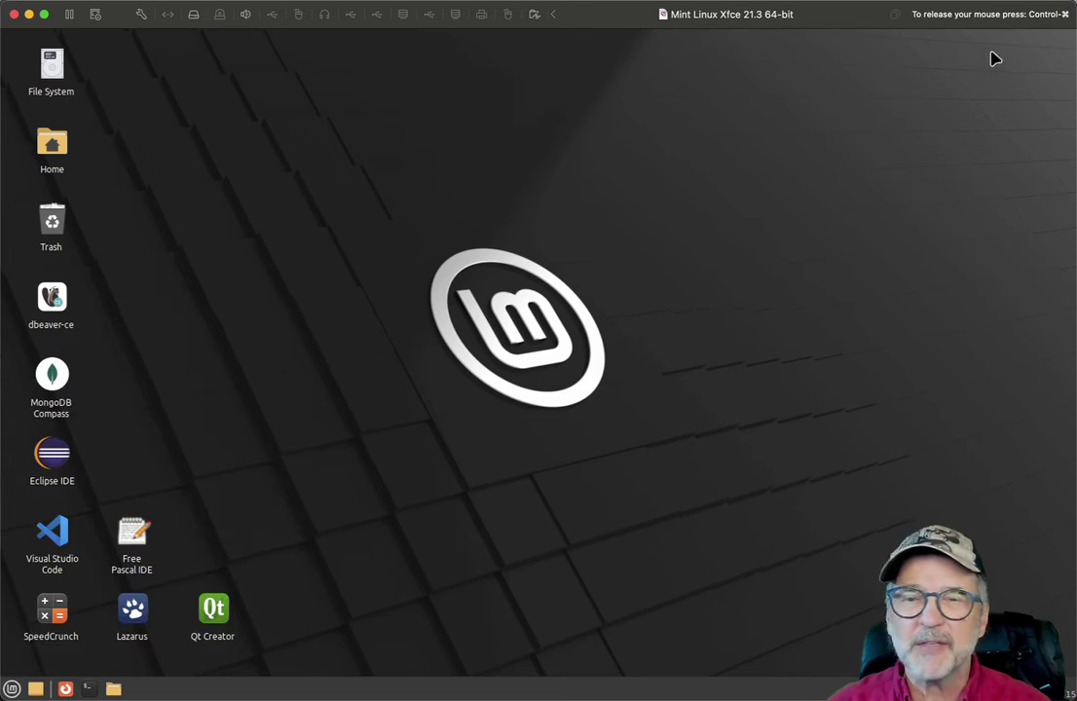
{"action": "left_click", "coordinate": [12, 689]}
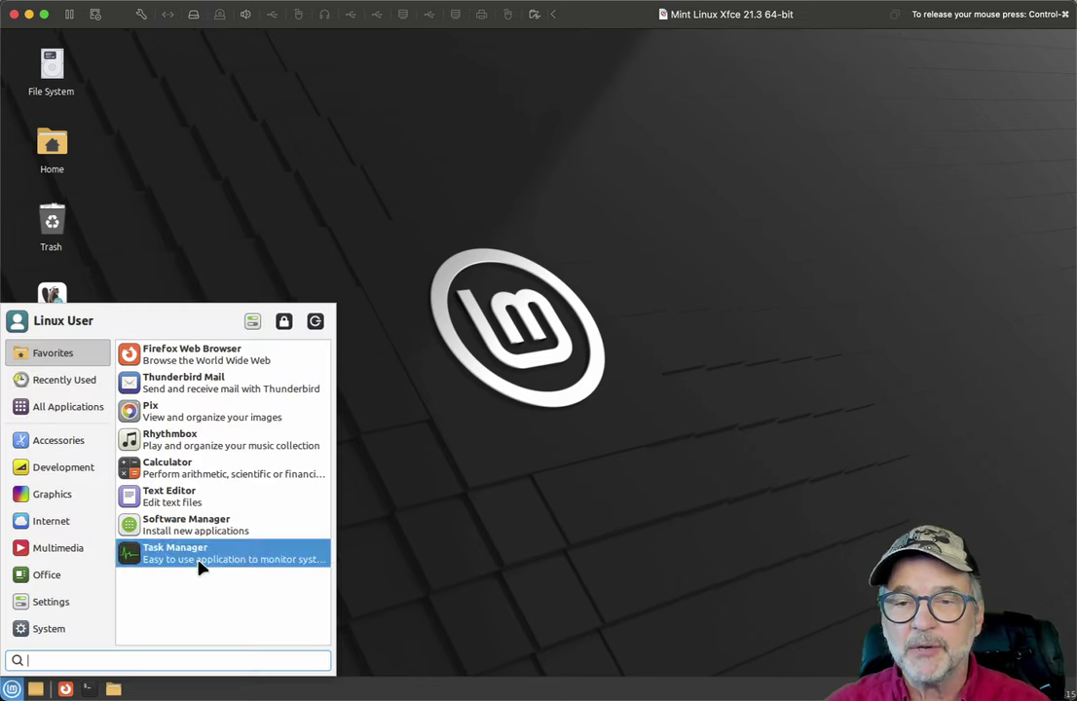
{"action": "left_click", "coordinate": [312, 318]}
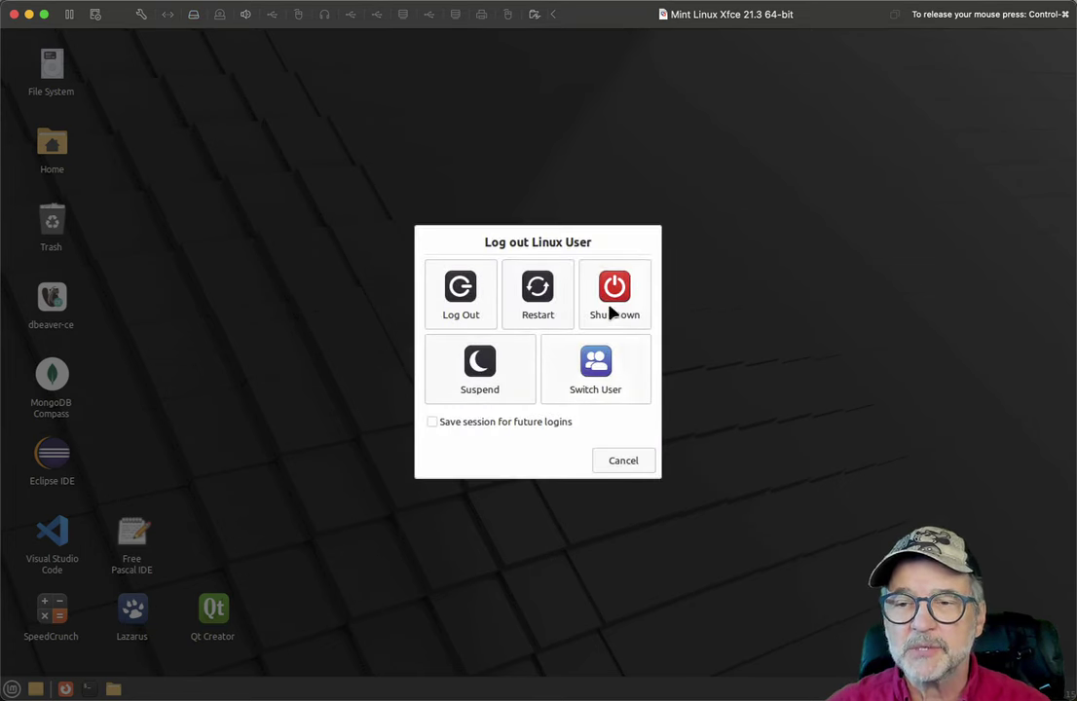
{"action": "left_click", "coordinate": [624, 460]}
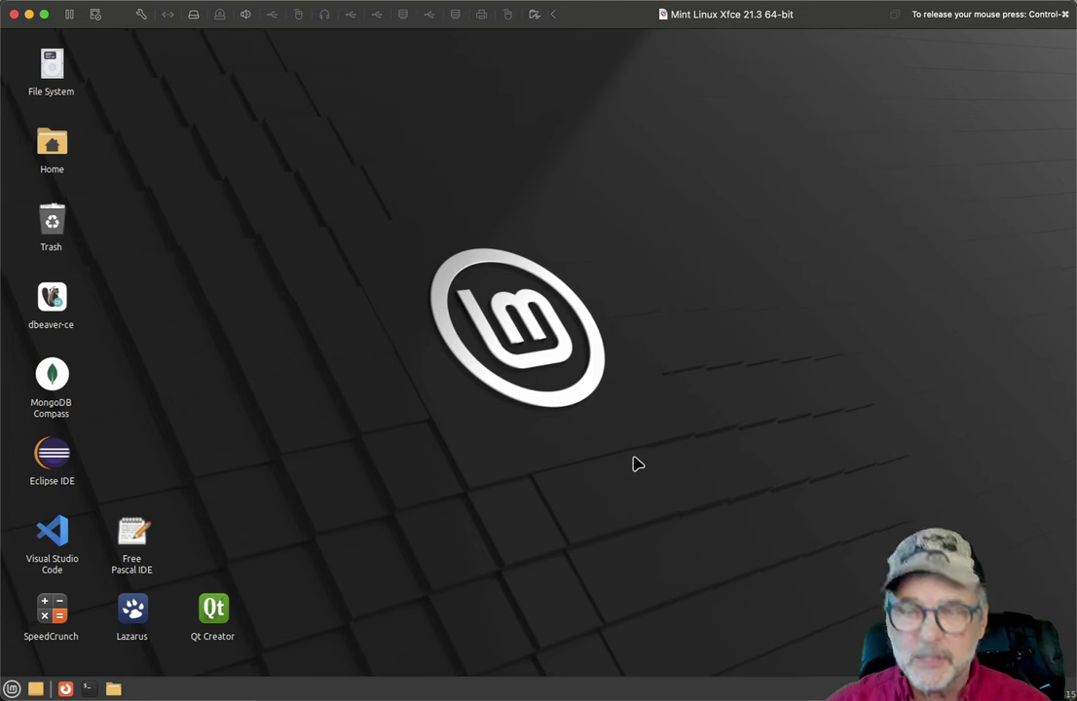
- Switch to the AlmaLinux 9.3 desktop virtual machine, view its Power Off / Log Out options, and dismiss them
{"action": "key", "text": "super"}
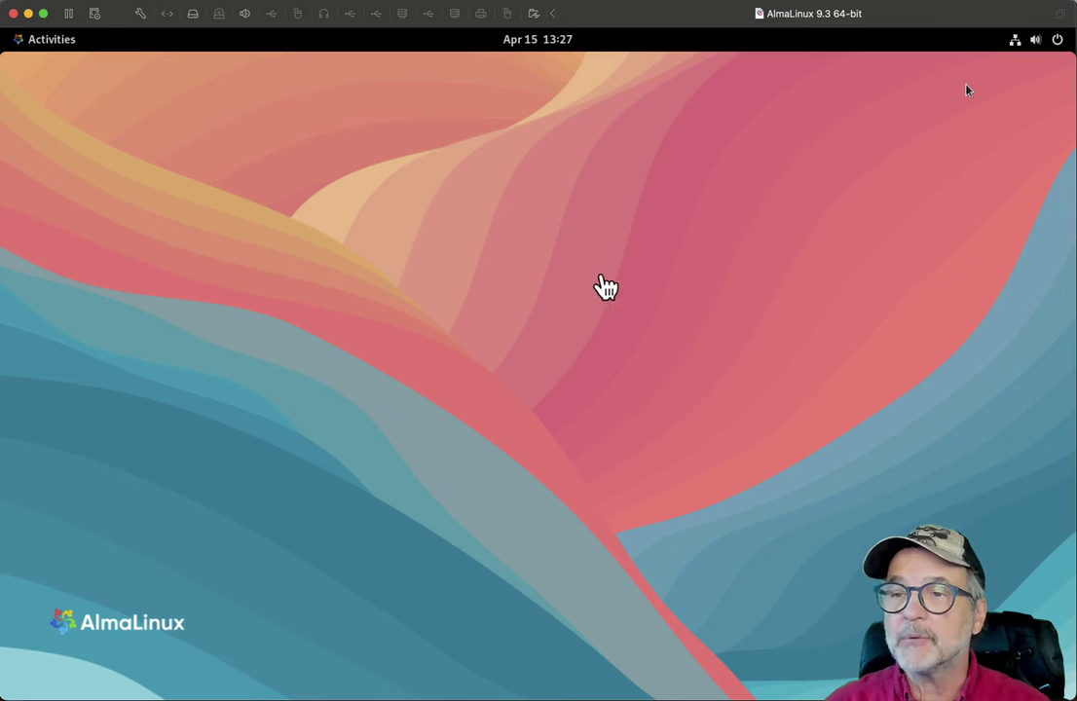
{"action": "left_click", "coordinate": [966, 90]}
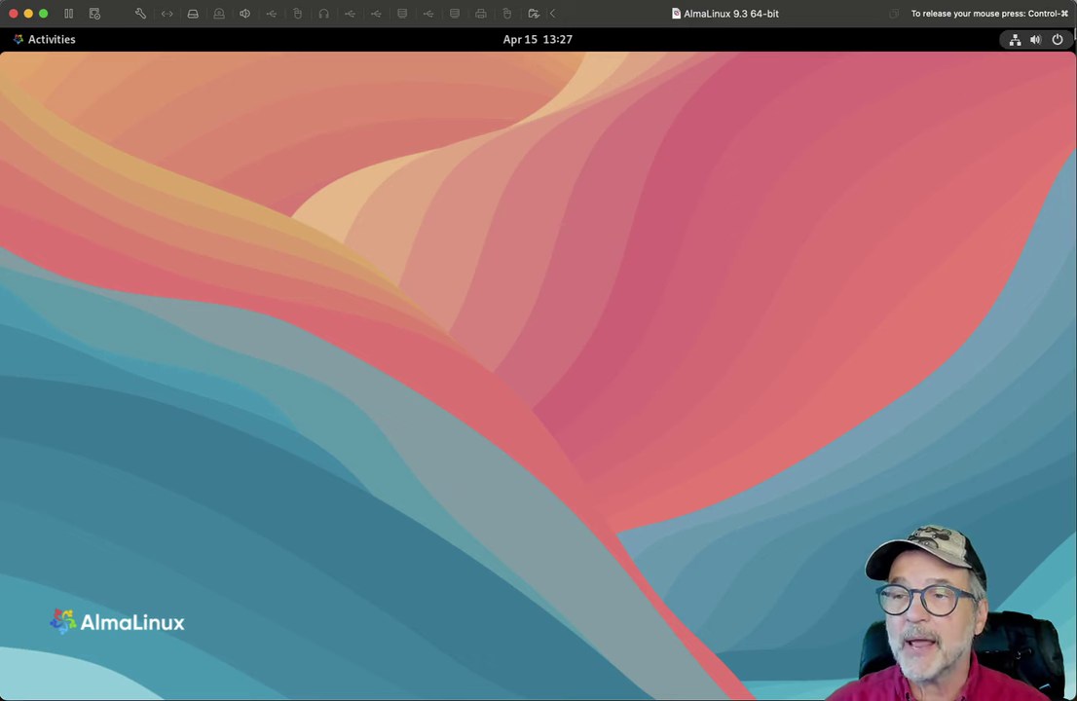
{"action": "left_click", "coordinate": [1057, 41]}
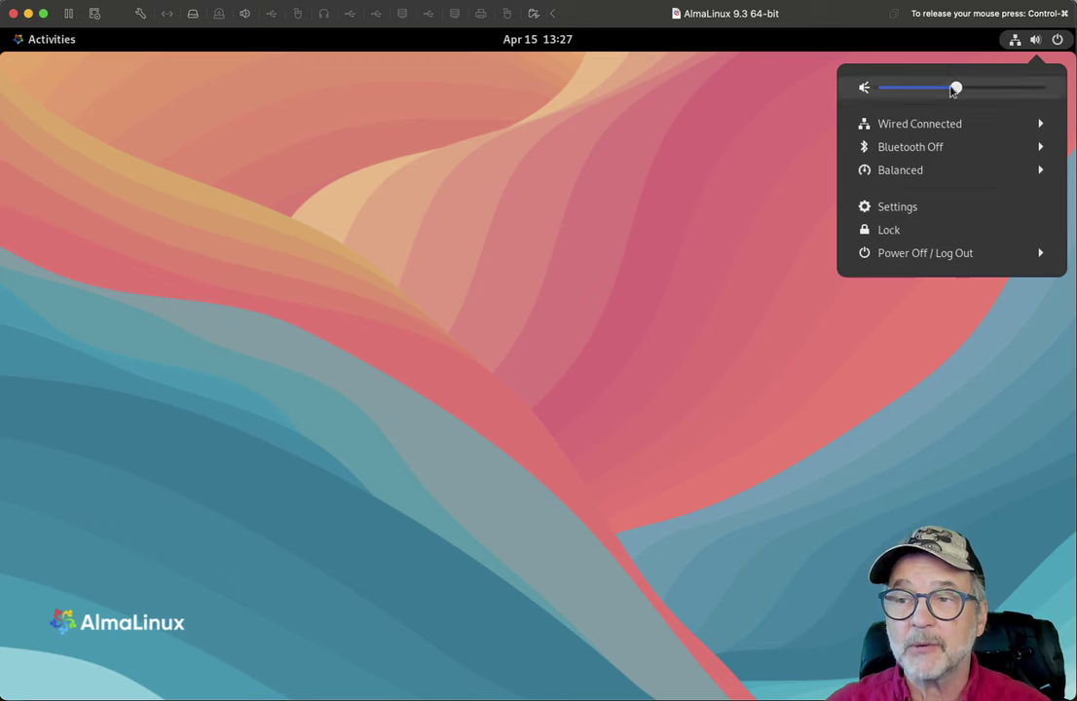
{"action": "left_click", "coordinate": [912, 254]}
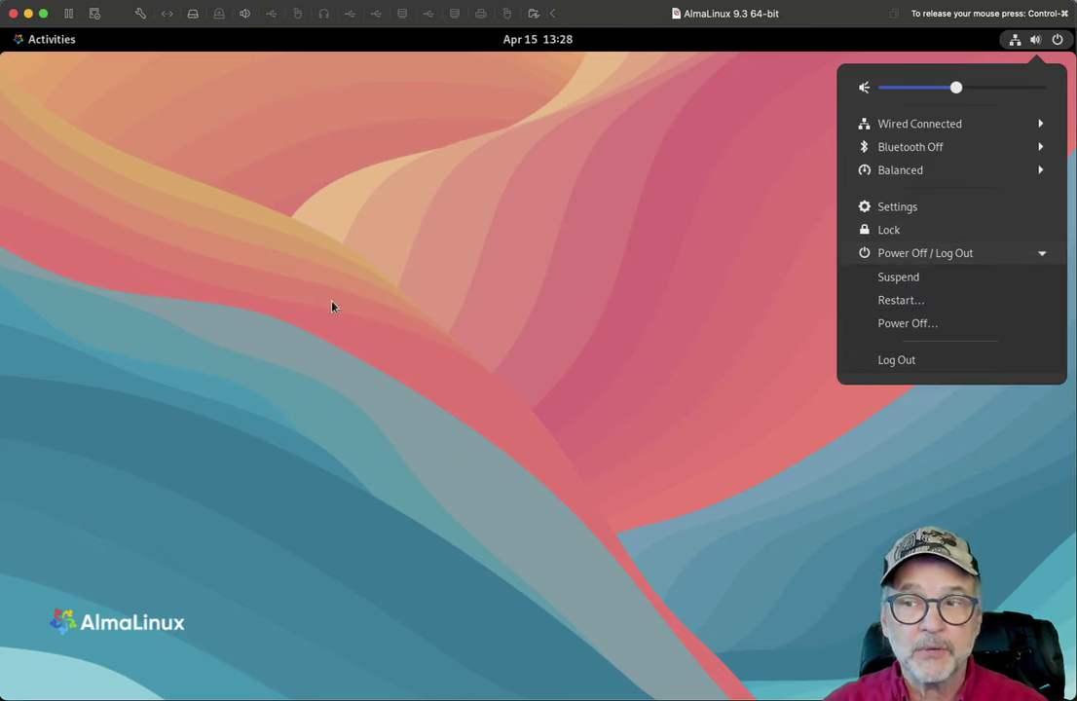
{"action": "left_click", "coordinate": [460, 331]}
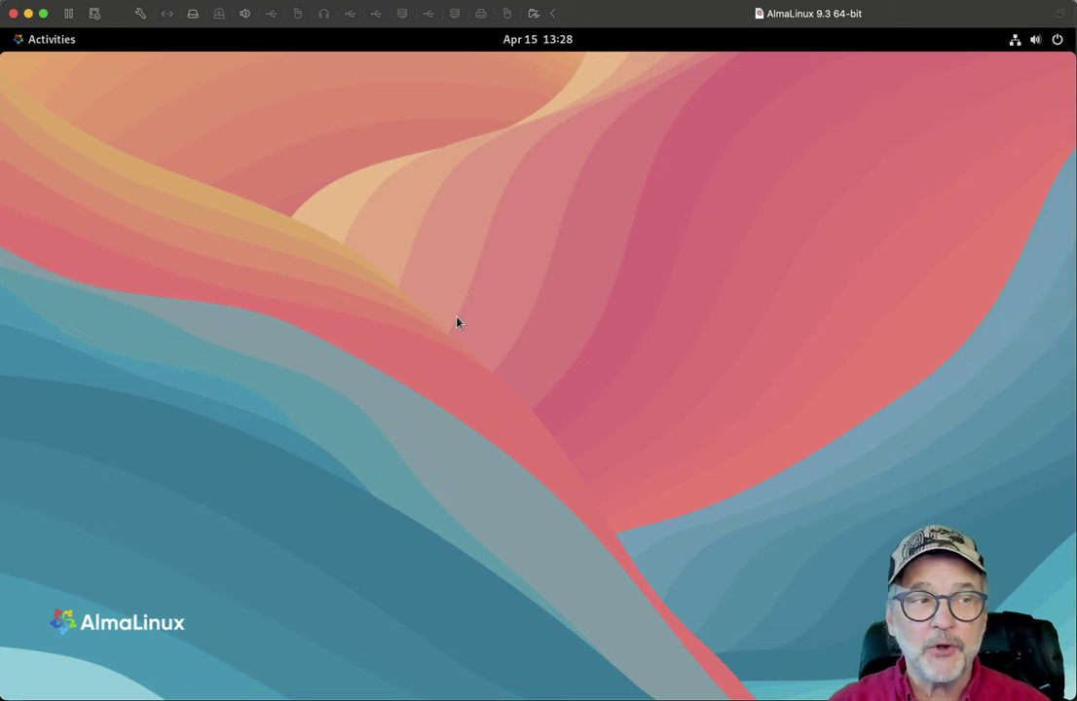
- Switch to the AlmaLinux 9.3 No GUI virtual machine and shut it down with "sudo shutdown now", authenticating with the account password
{"action": "key", "text": "super+grave"}
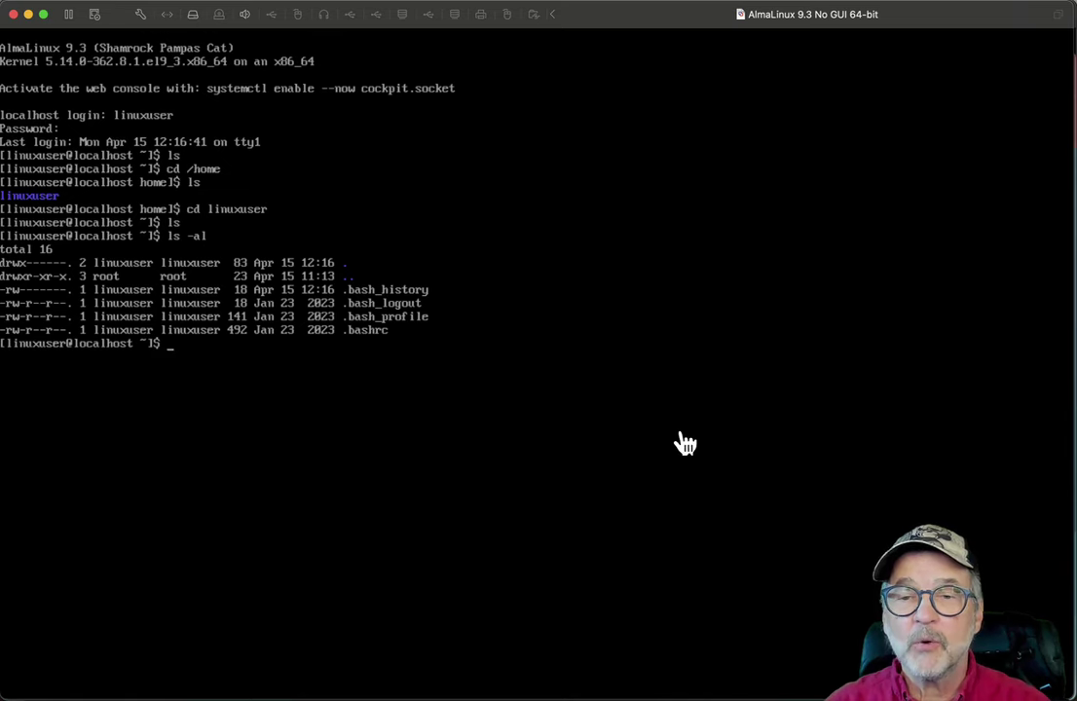
{"action": "left_click", "coordinate": [681, 439]}
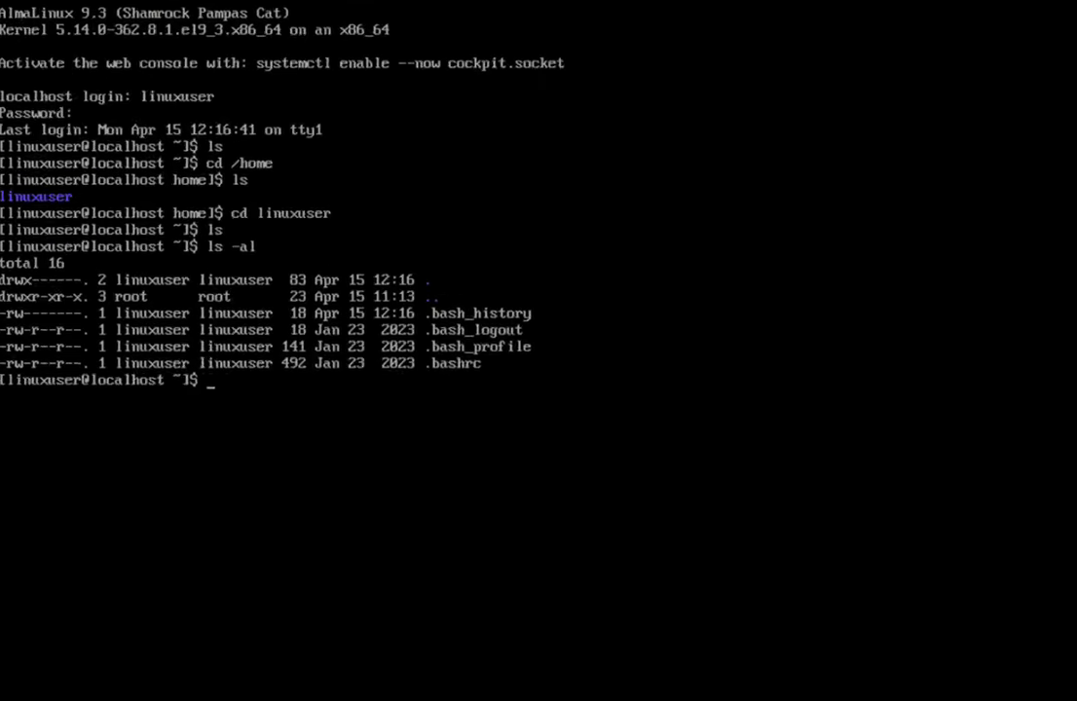
{"action": "type", "text": "sudo shutdown now"}
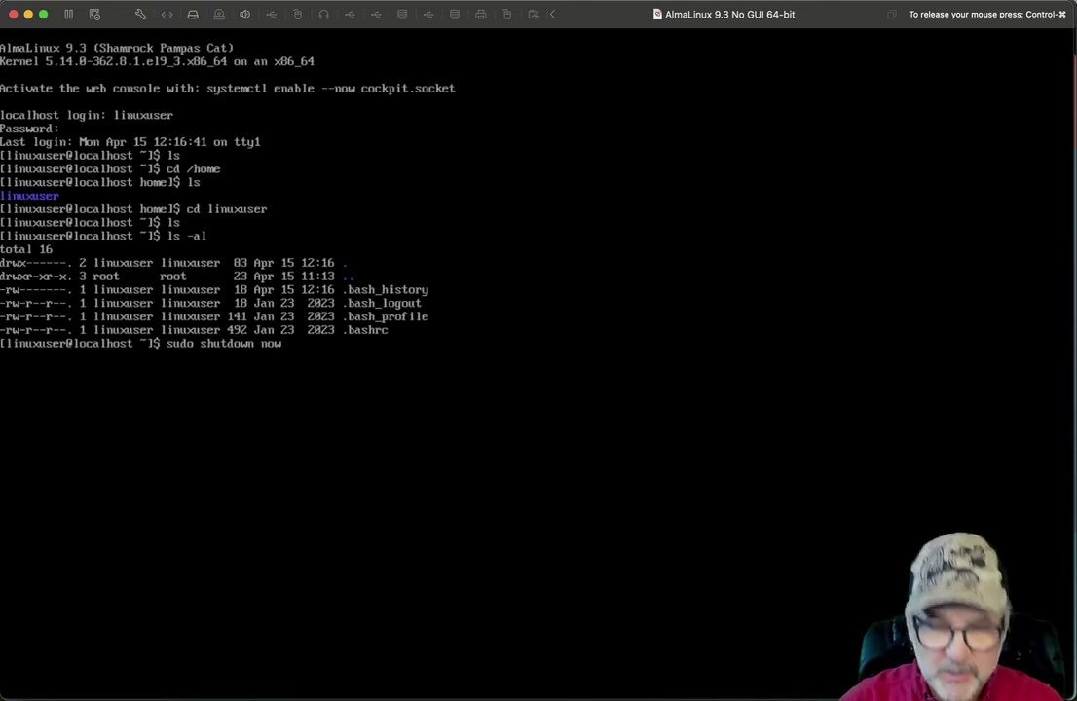
{"action": "key", "text": "Return"}
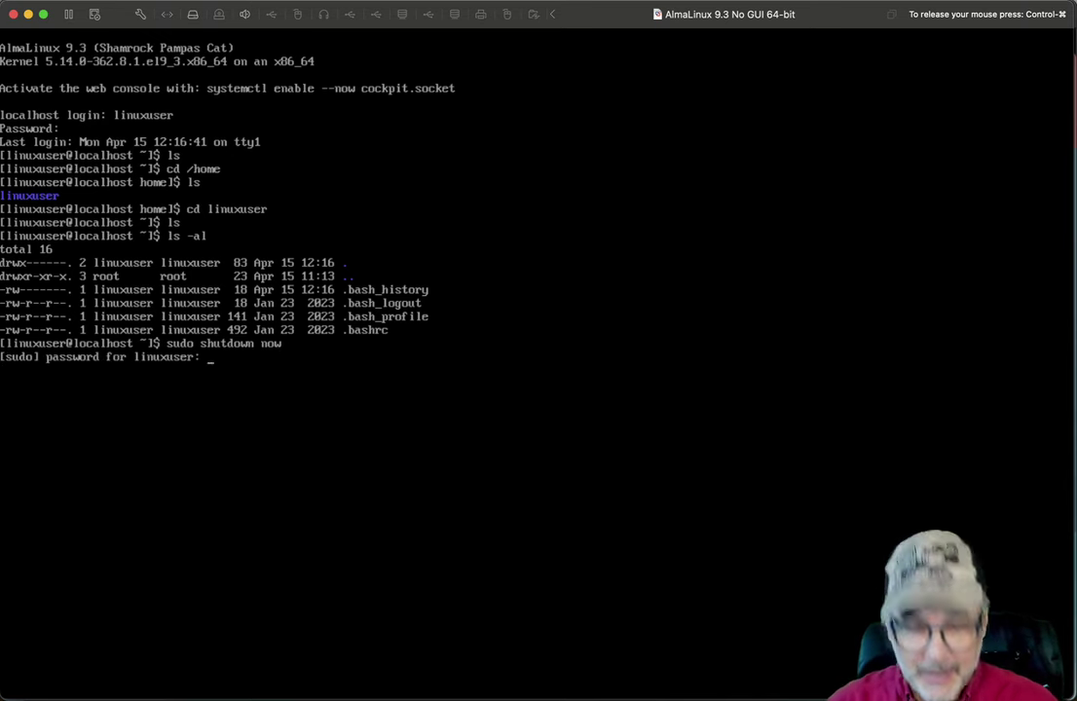
{"action": "key", "text": "Return"}
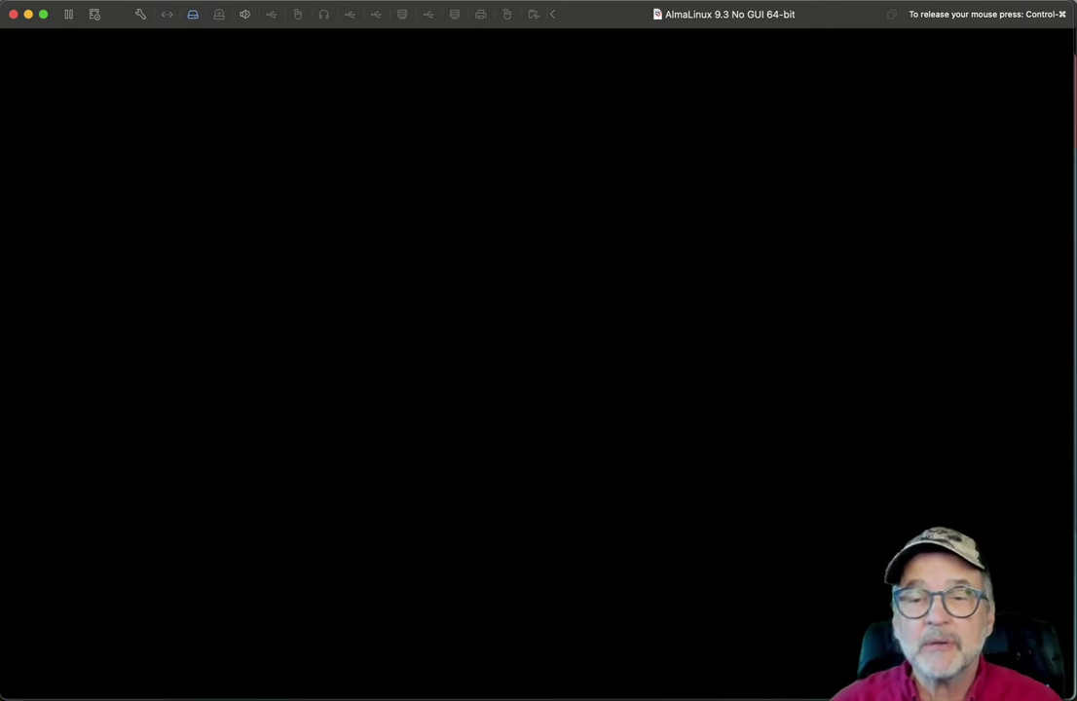